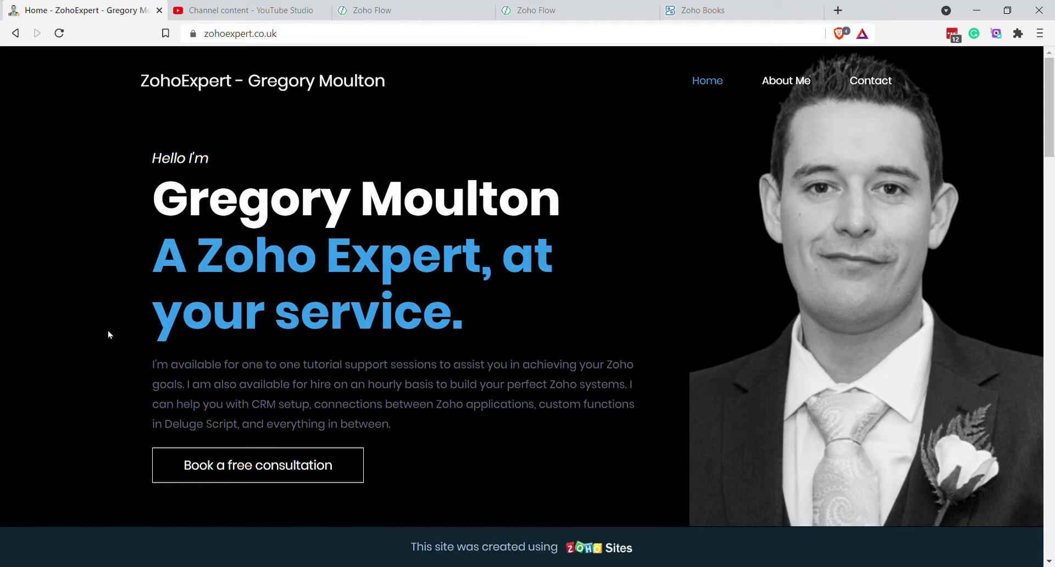
Look through the ZohoExpert website down to its YouTube channel section and open the linked channel
{"action": "scroll", "coordinate": [108, 334], "scroll_direction": "down", "scroll_amount": 10}
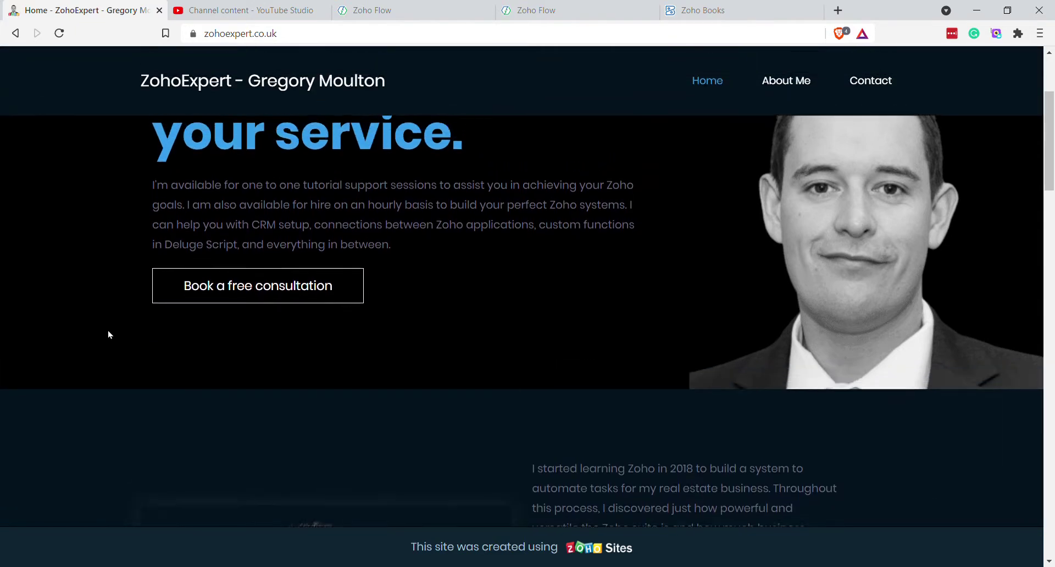
{"action": "scroll", "coordinate": [108, 333], "scroll_direction": "down", "scroll_amount": 10}
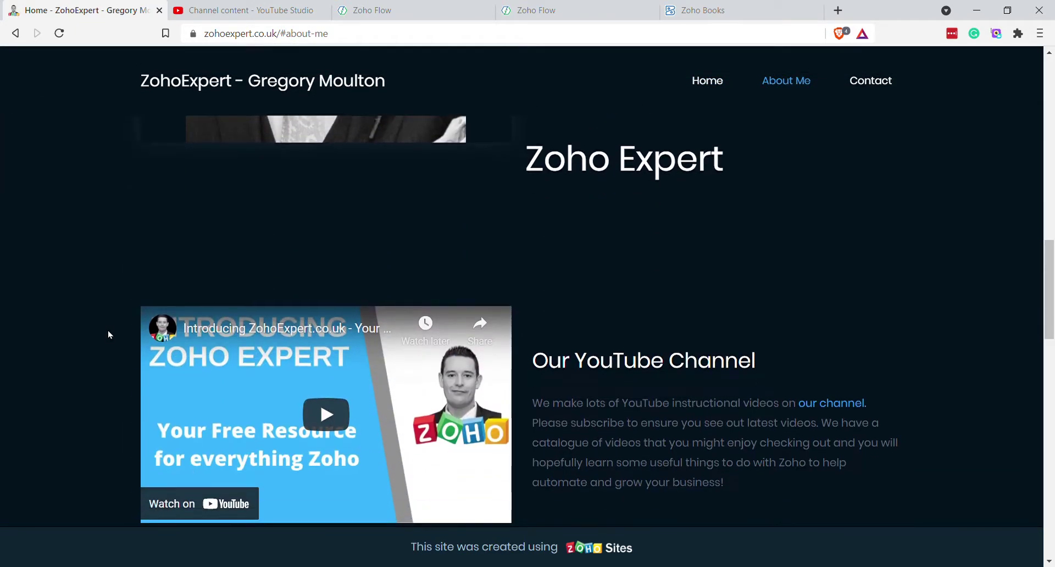
{"action": "scroll", "coordinate": [108, 331], "scroll_direction": "up", "scroll_amount": 2}
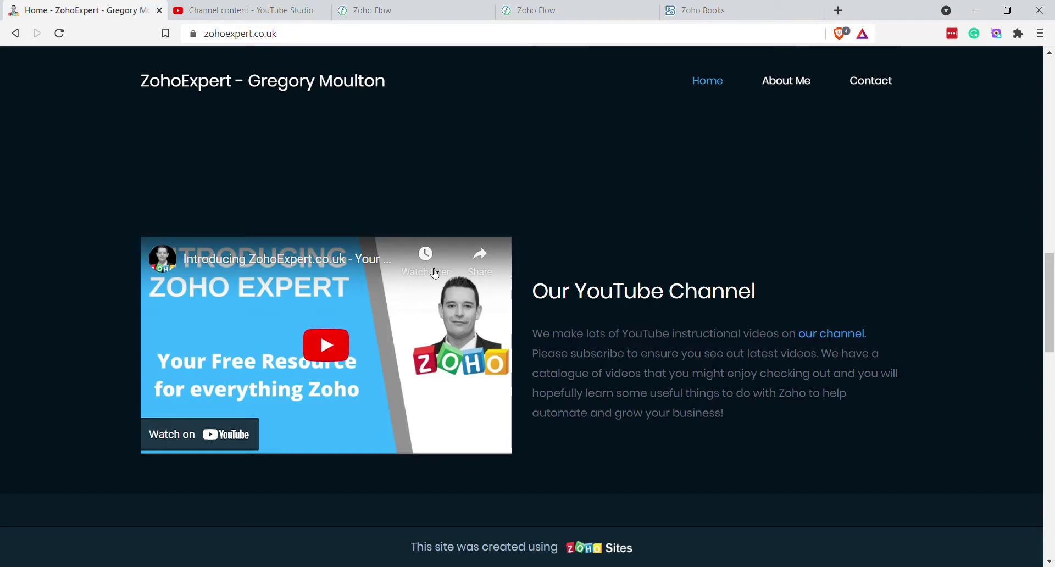
{"action": "left_click", "coordinate": [824, 340]}
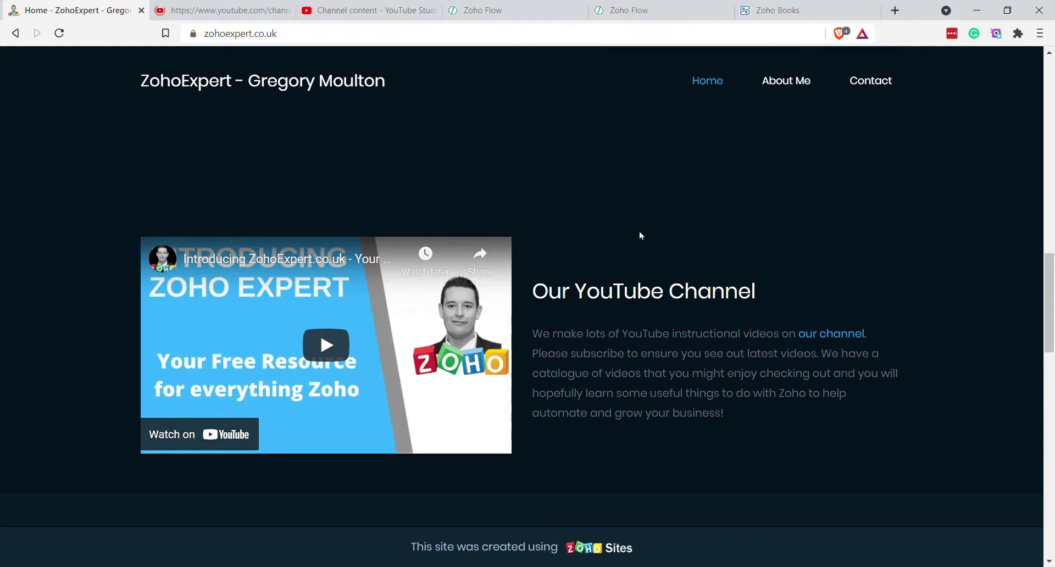
{"action": "left_click", "coordinate": [229, 10]}
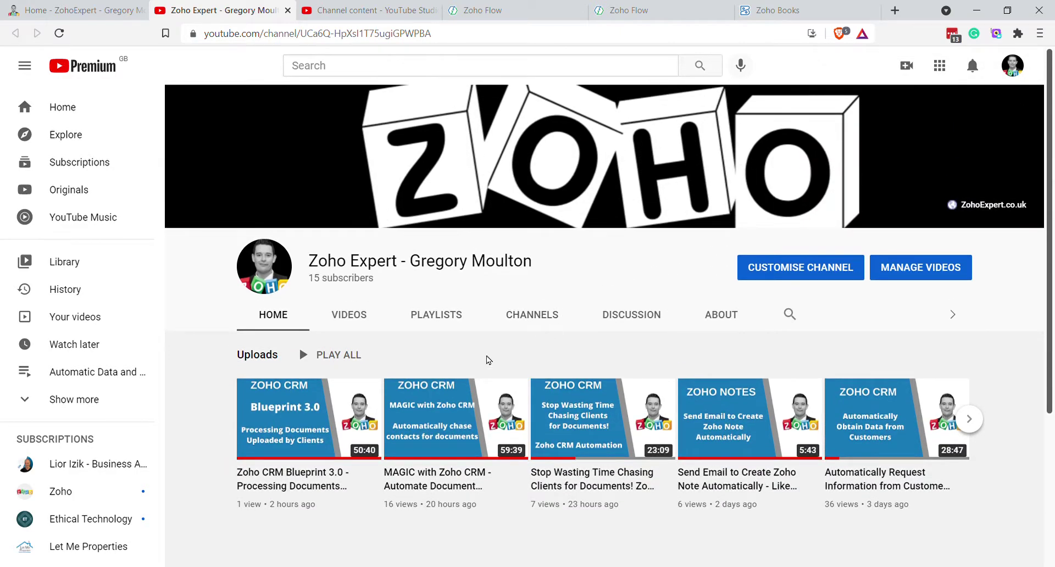
Look over the playlists created on the Zoho Expert YouTube channel
{"action": "left_click", "coordinate": [438, 319]}
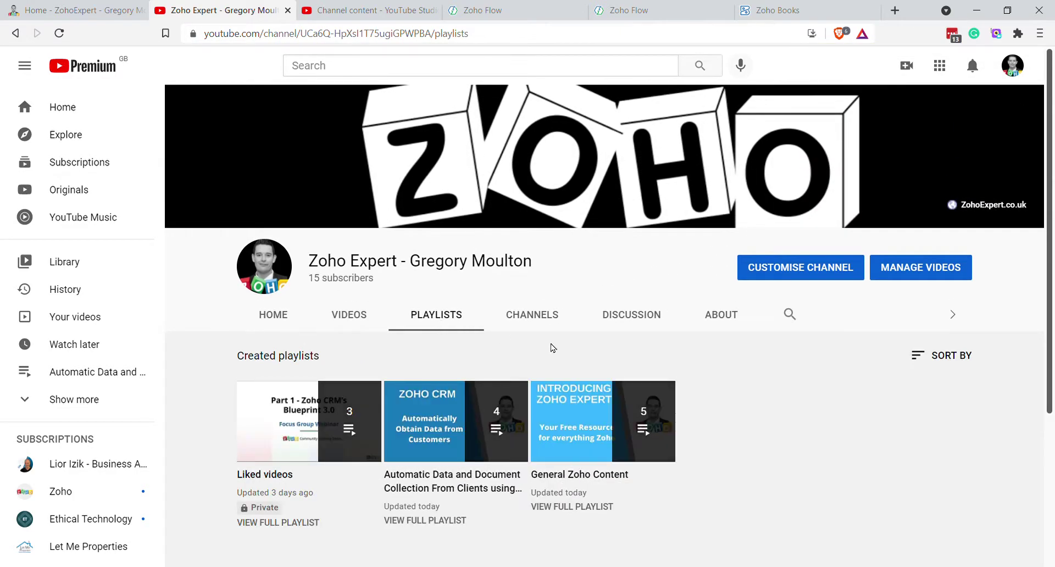
{"action": "scroll", "coordinate": [791, 415], "scroll_direction": "down", "scroll_amount": 1}
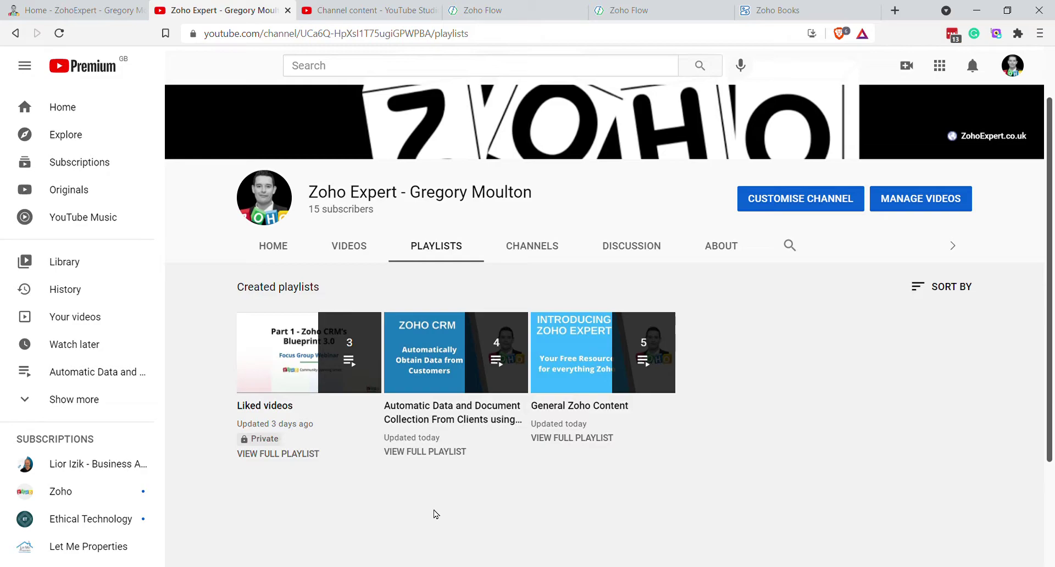
{"action": "scroll", "coordinate": [436, 504], "scroll_direction": "up", "scroll_amount": 2}
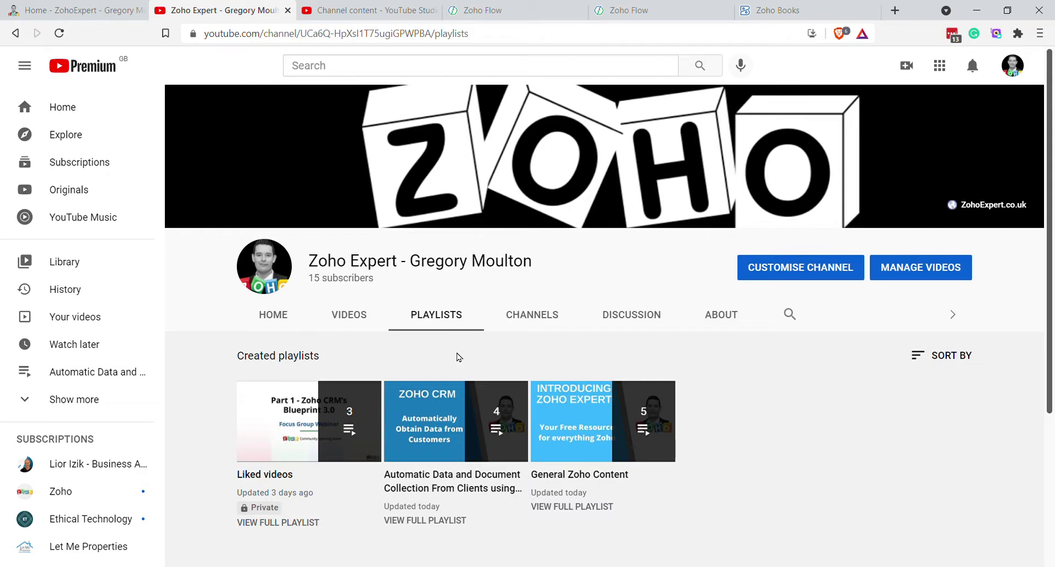
Switch to Zoho Books and start a new invoice for the customer Demo Business
{"action": "left_click", "coordinate": [816, 9]}
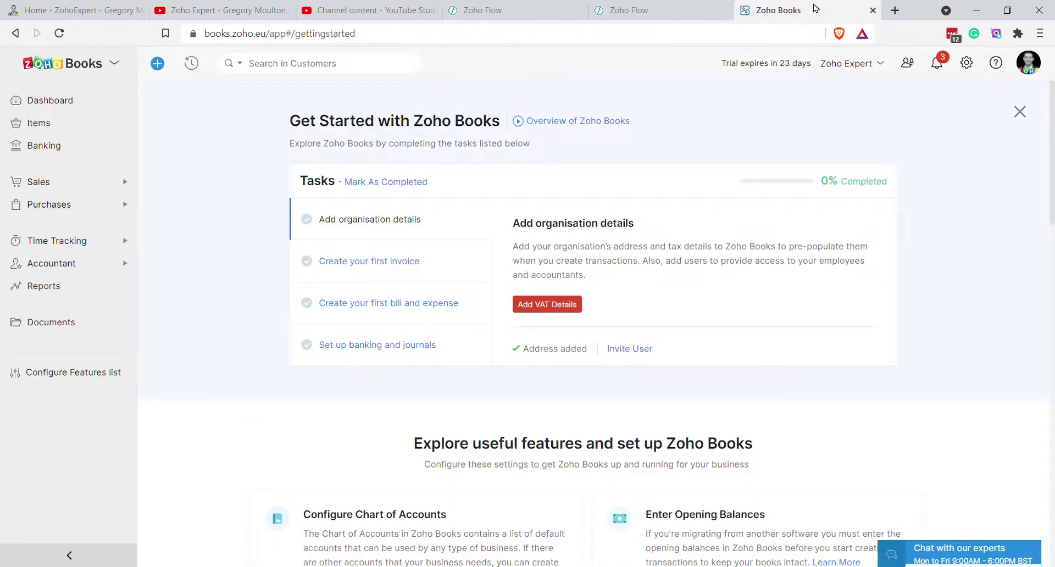
{"action": "left_click", "coordinate": [370, 267]}
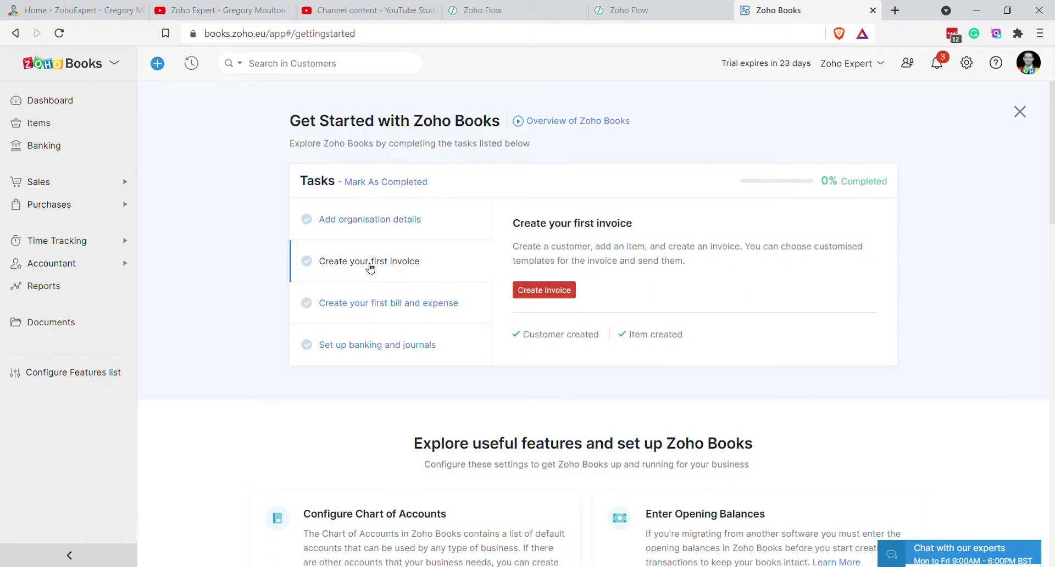
{"action": "left_click", "coordinate": [539, 291]}
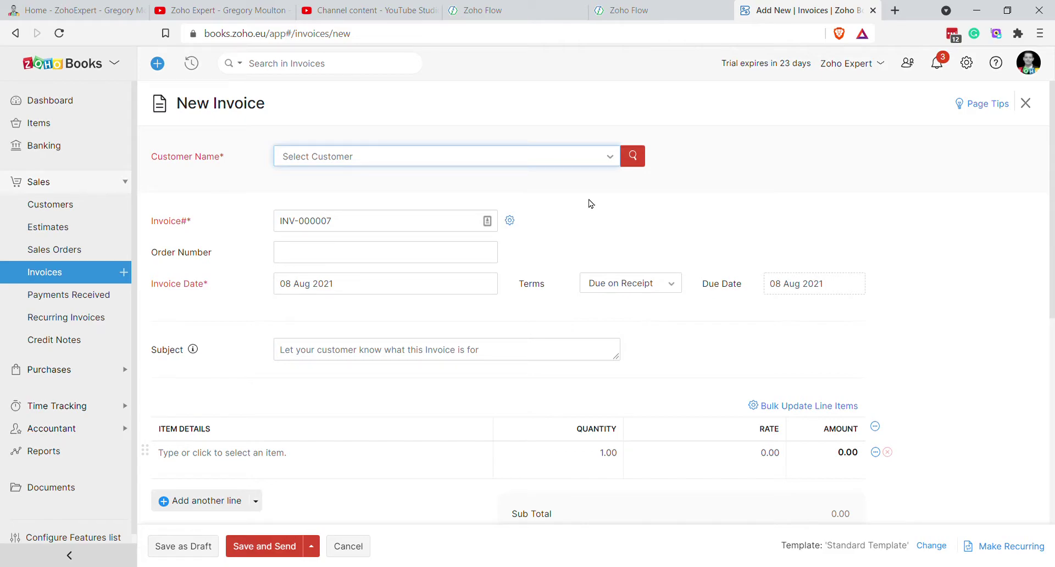
{"action": "left_click", "coordinate": [567, 157]}
{"action": "left_click", "coordinate": [378, 211]}
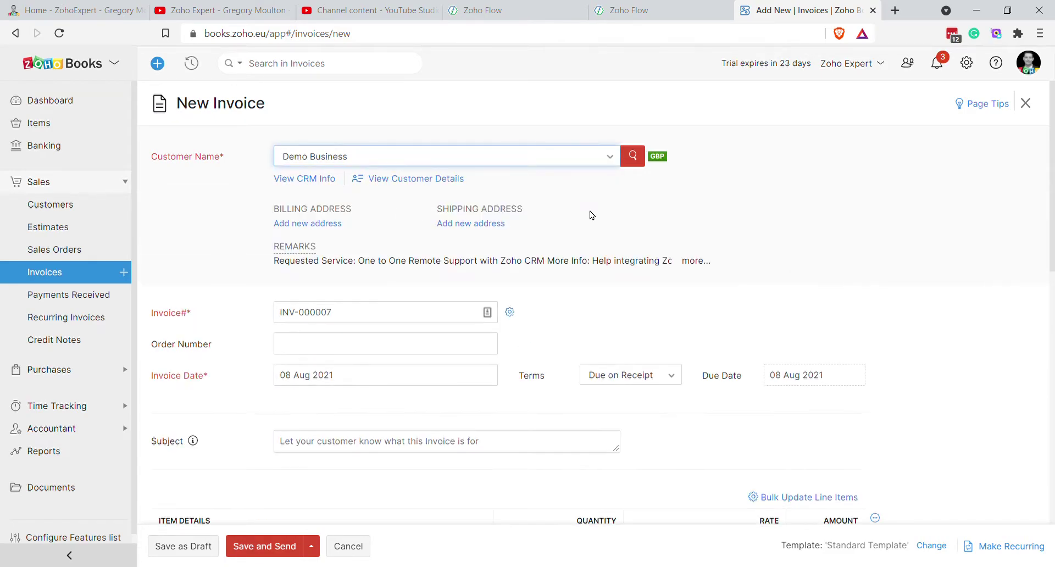
Rename the invoice's adjustment label below the shipping charges as "Faster Payment Discount"
{"action": "scroll", "coordinate": [660, 315], "scroll_direction": "down", "scroll_amount": 8}
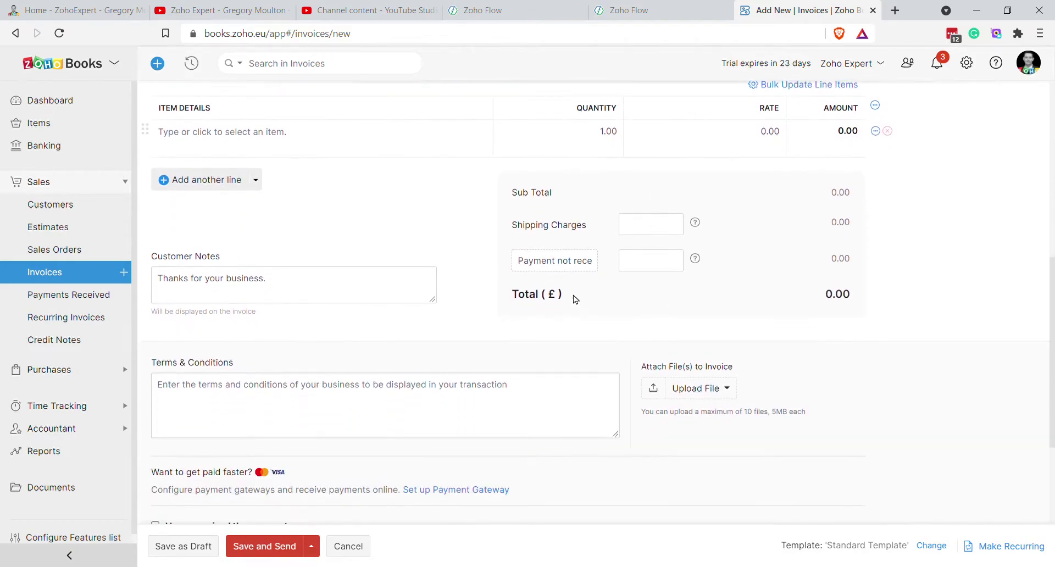
{"action": "left_click", "coordinate": [529, 266]}
{"action": "left_click", "coordinate": [526, 267]}
{"action": "left_click_drag", "start_coordinate": [526, 267], "coordinate": [660, 269]}
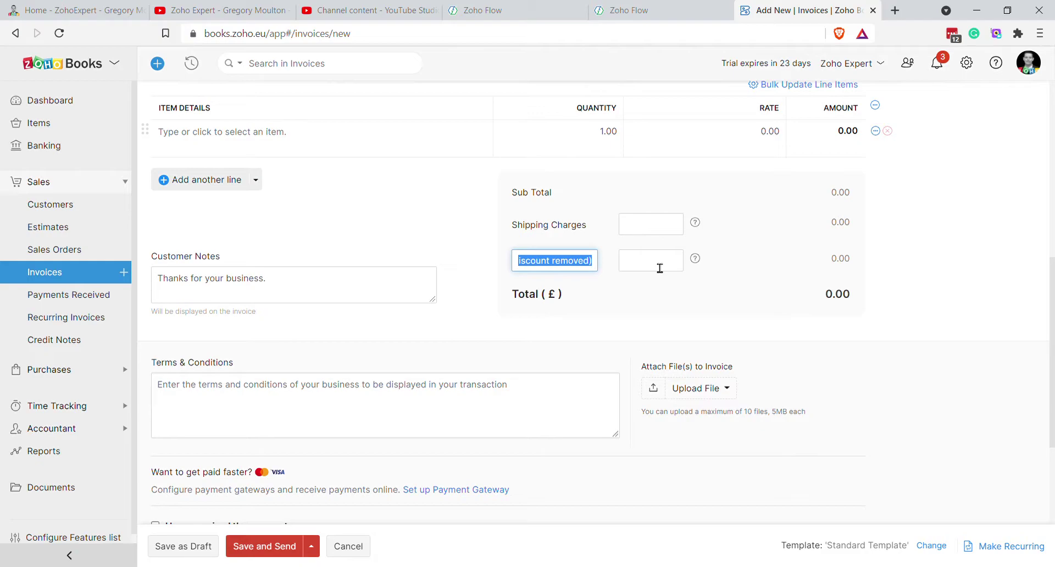
{"action": "type", "text": "Faster Payment Discount"}
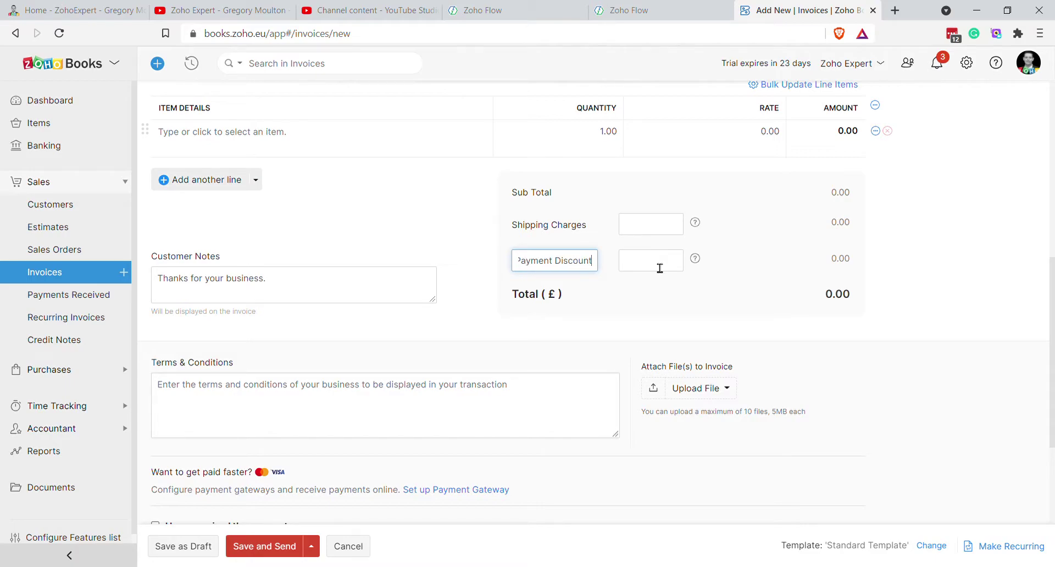
{"action": "left_click", "coordinate": [660, 267]}
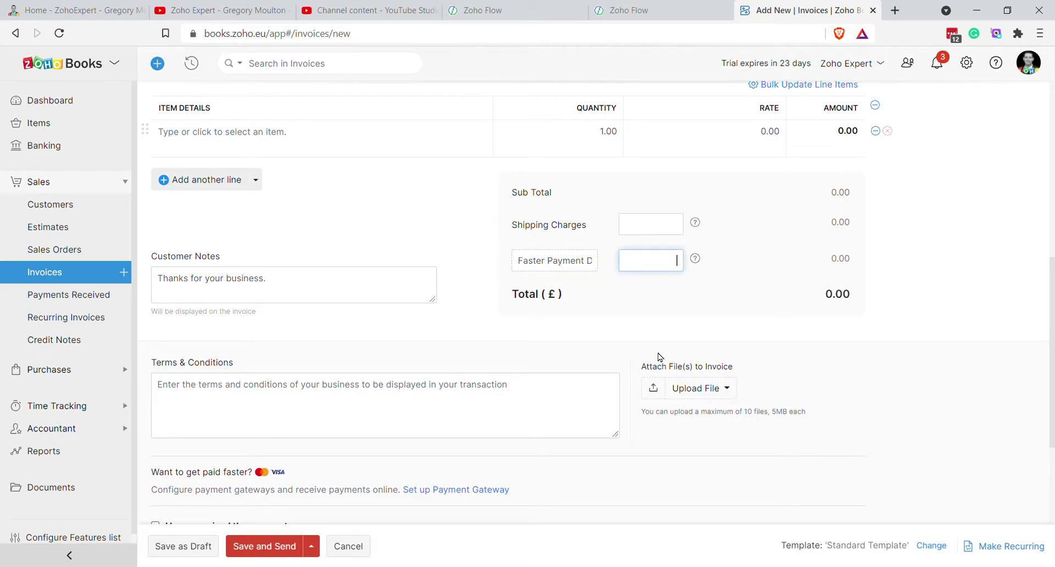
Add the item Remote One to One Zoho Training to the invoice and set its rate to 100
{"action": "scroll", "coordinate": [542, 228], "scroll_direction": "up", "scroll_amount": 3}
{"action": "left_click", "coordinate": [279, 291]}
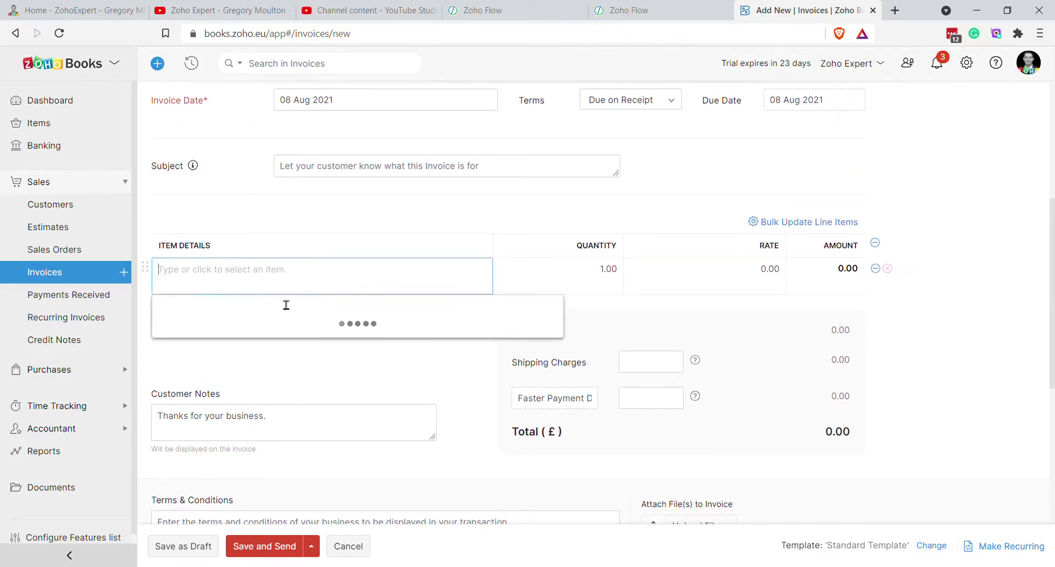
{"action": "left_click", "coordinate": [302, 351]}
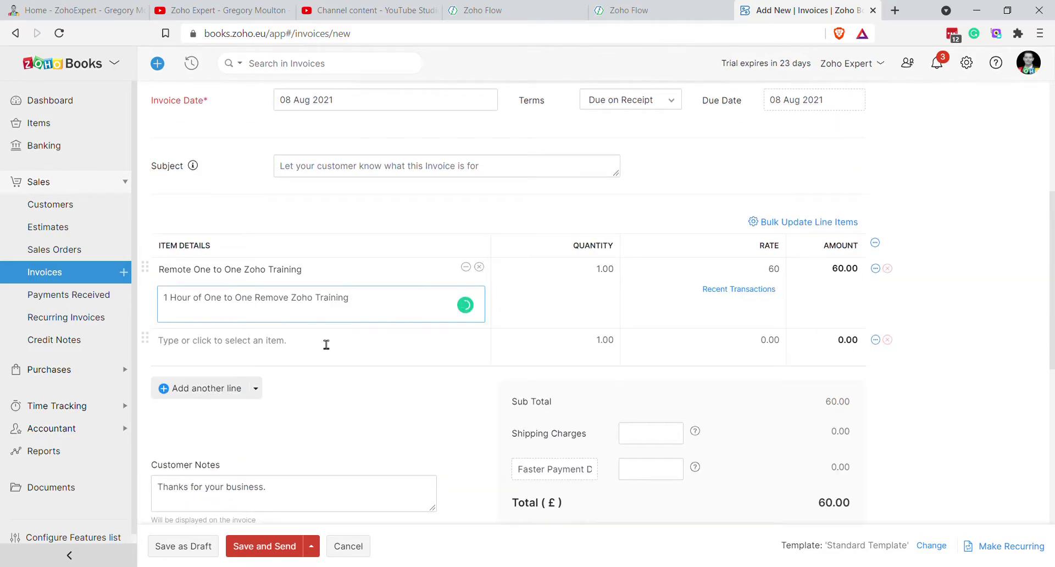
{"action": "left_click", "coordinate": [468, 411]}
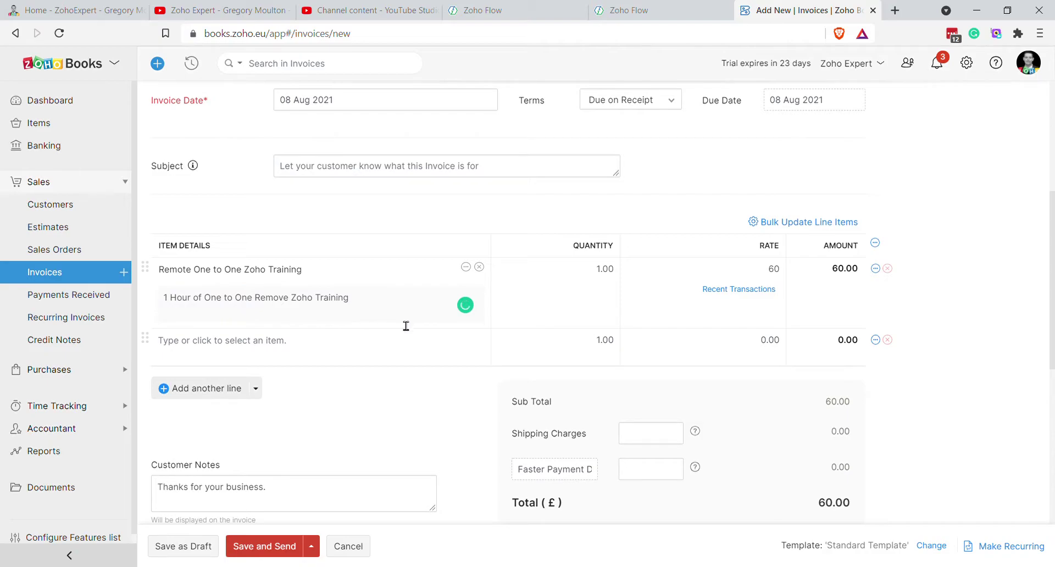
{"action": "double_click", "coordinate": [775, 269]}
{"action": "type", "text": "10"}
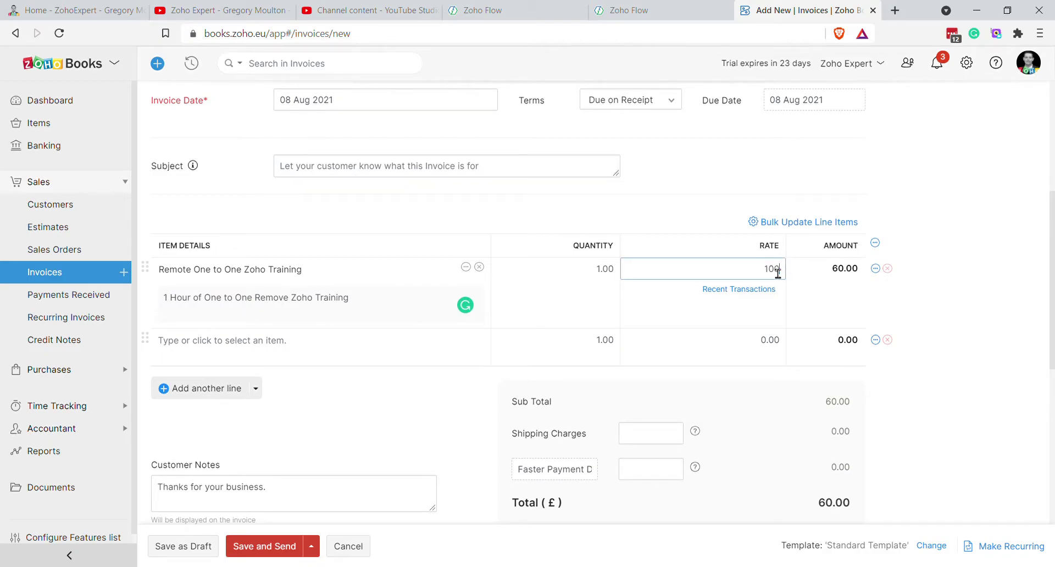
{"action": "type", "text": "0"}
{"action": "left_click", "coordinate": [997, 331]}
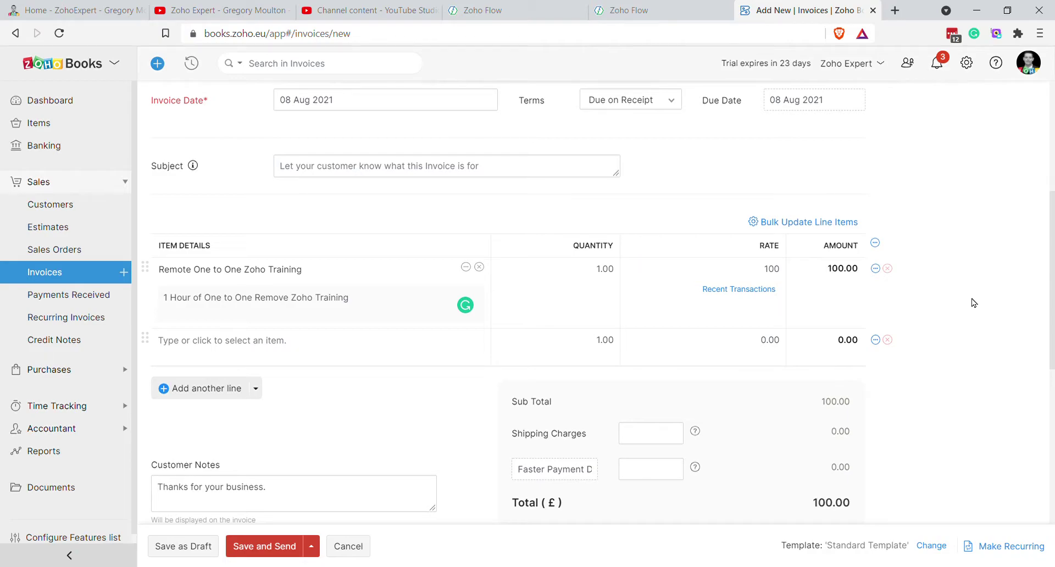
Set the Faster Payment Discount adjustment on the invoice to -10
{"action": "scroll", "coordinate": [895, 348], "scroll_direction": "down", "scroll_amount": 1}
{"action": "left_click", "coordinate": [656, 408]}
{"action": "type", "text": "-10"}
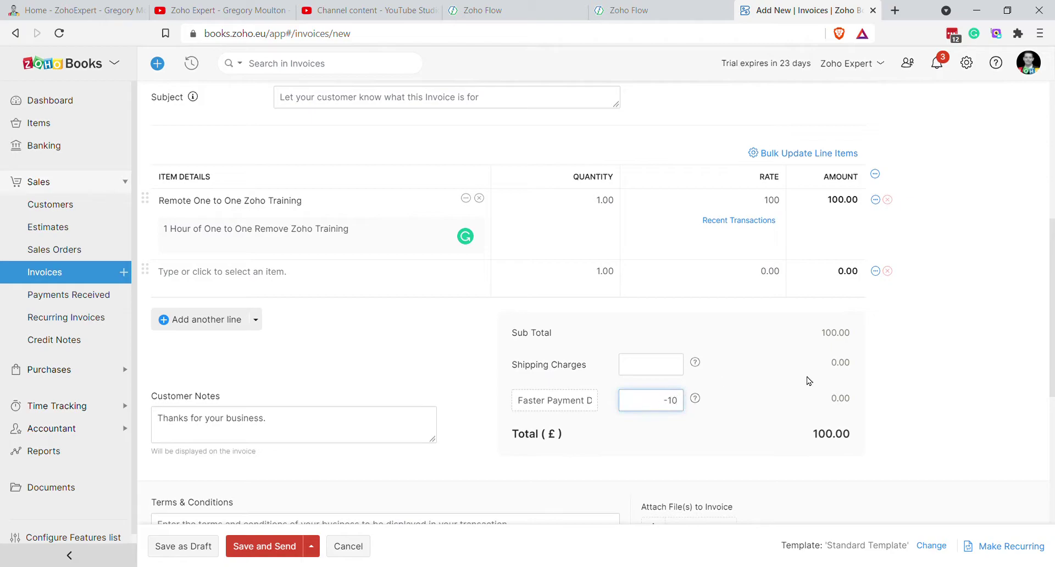
{"action": "left_click", "coordinate": [963, 378]}
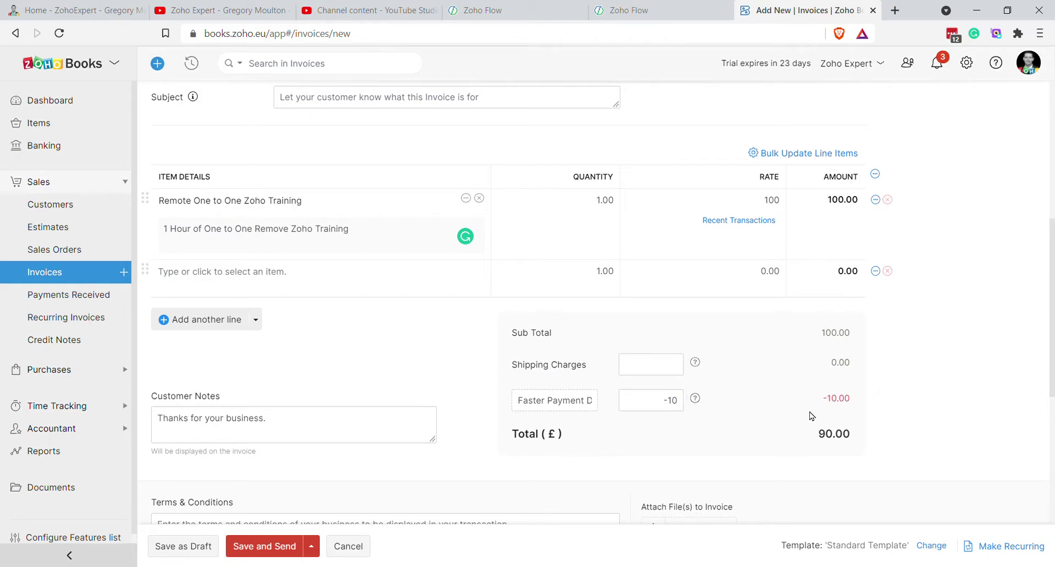
Review the Faster Payment Discount label and amount against the invoice's line item and total
{"action": "left_click_drag", "start_coordinate": [549, 410], "coordinate": [641, 412]}
{"action": "left_click", "coordinate": [640, 420]}
{"action": "scroll", "coordinate": [306, 423], "scroll_direction": "down", "scroll_amount": 1}
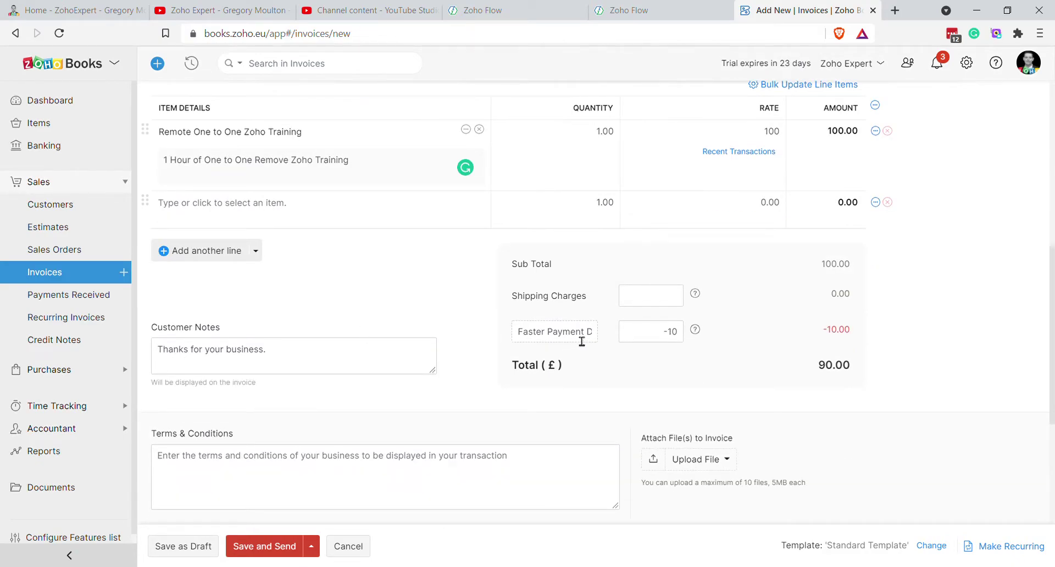
{"action": "left_click_drag", "start_coordinate": [526, 332], "coordinate": [643, 349]}
{"action": "left_click", "coordinate": [615, 366]}
{"action": "scroll", "coordinate": [517, 341], "scroll_direction": "up", "scroll_amount": 2}
{"action": "scroll", "coordinate": [614, 404], "scroll_direction": "down", "scroll_amount": 3}
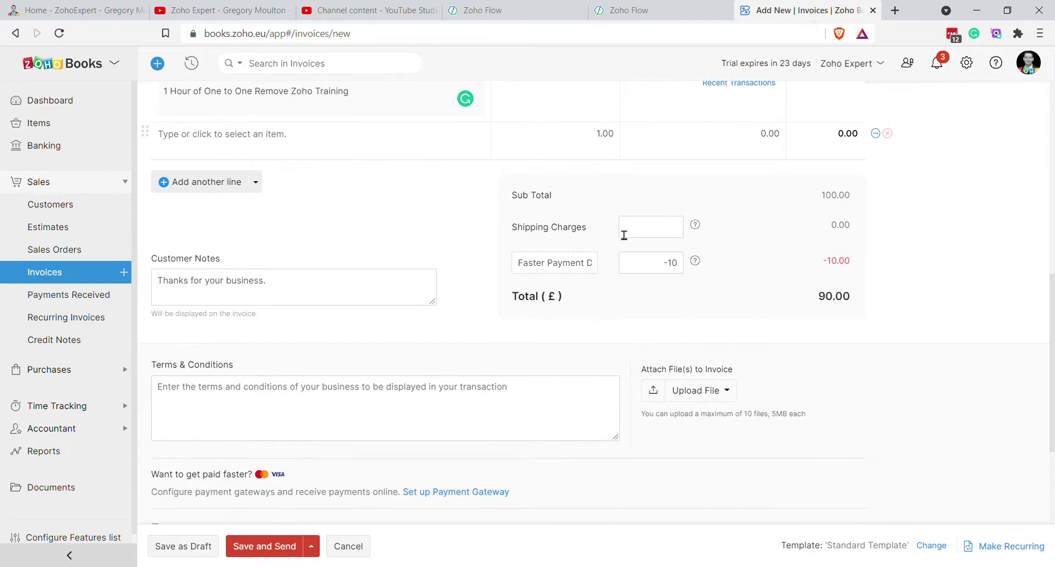
{"action": "left_click", "coordinate": [522, 264]}
{"action": "key", "text": "ctrl+a"}
{"action": "left_click", "coordinate": [706, 286]}
{"action": "left_click", "coordinate": [528, 275]}
{"action": "left_click", "coordinate": [652, 299]}
{"action": "left_click", "coordinate": [523, 274]}
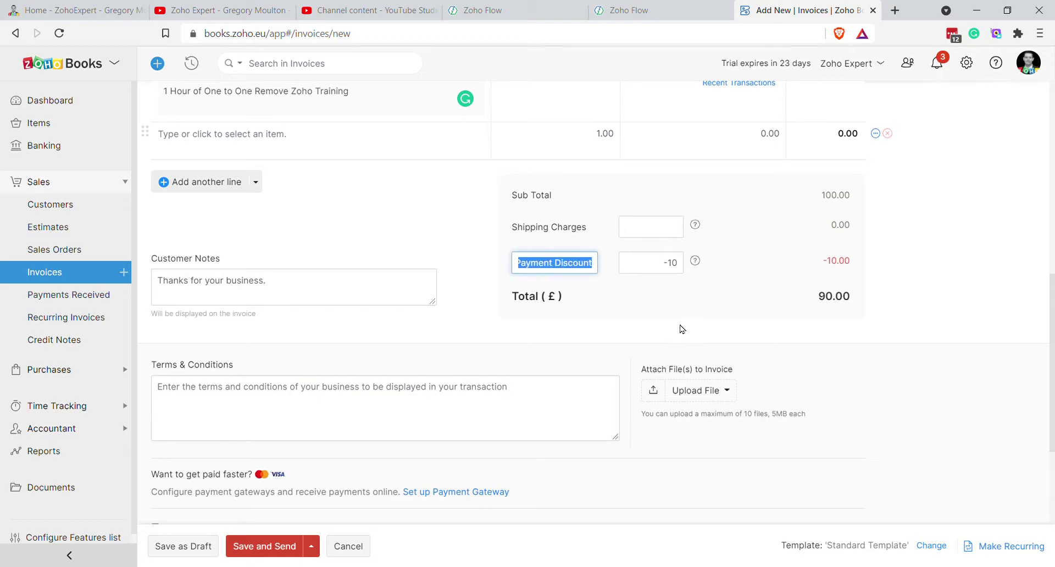
{"action": "left_click", "coordinate": [685, 308]}
{"action": "scroll", "coordinate": [742, 183], "scroll_direction": "up", "scroll_amount": 3}
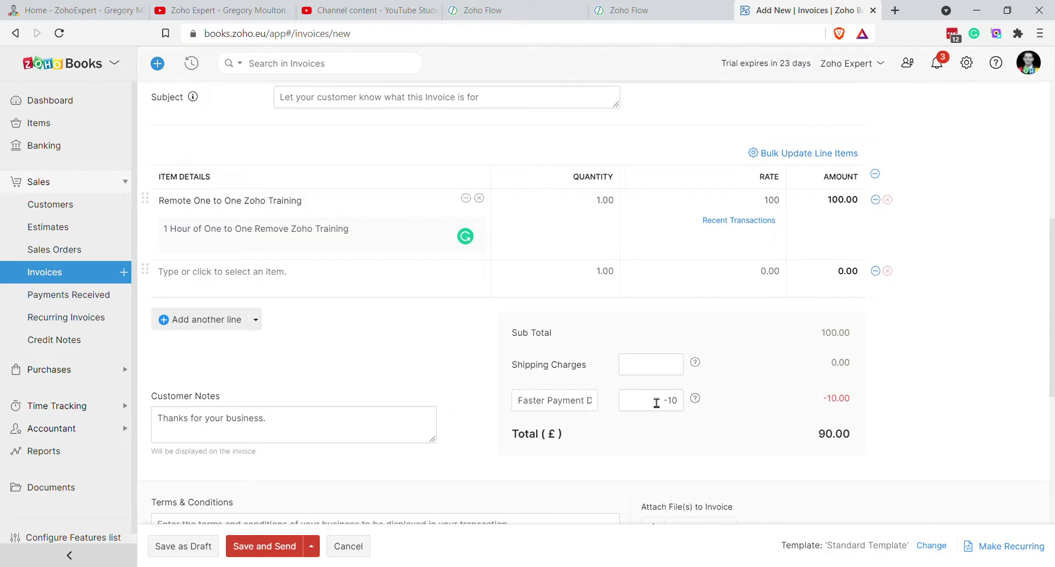
Switch to Zoho Flow and create a new flow named "Faster Payment Discount"
{"action": "left_click", "coordinate": [654, 11]}
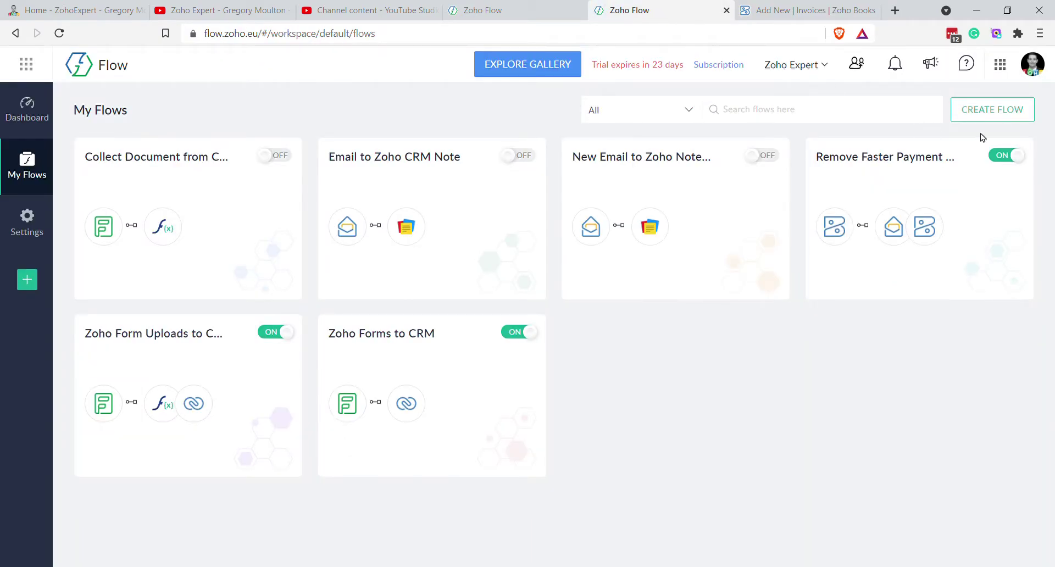
{"action": "left_click", "coordinate": [989, 118]}
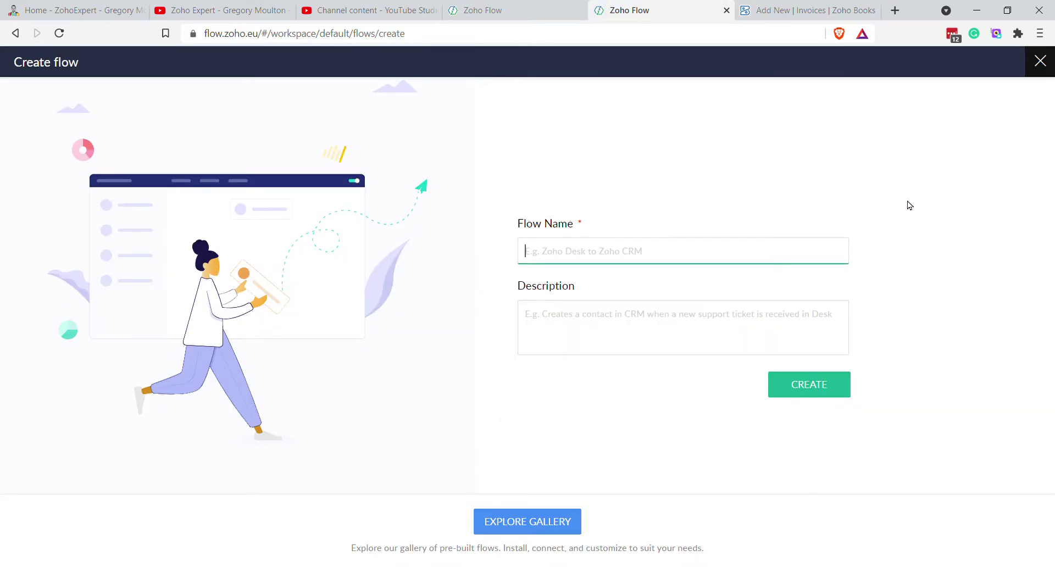
{"action": "type", "text": "Faster Payment Discsount"}
{"action": "left_click", "coordinate": [805, 383]}
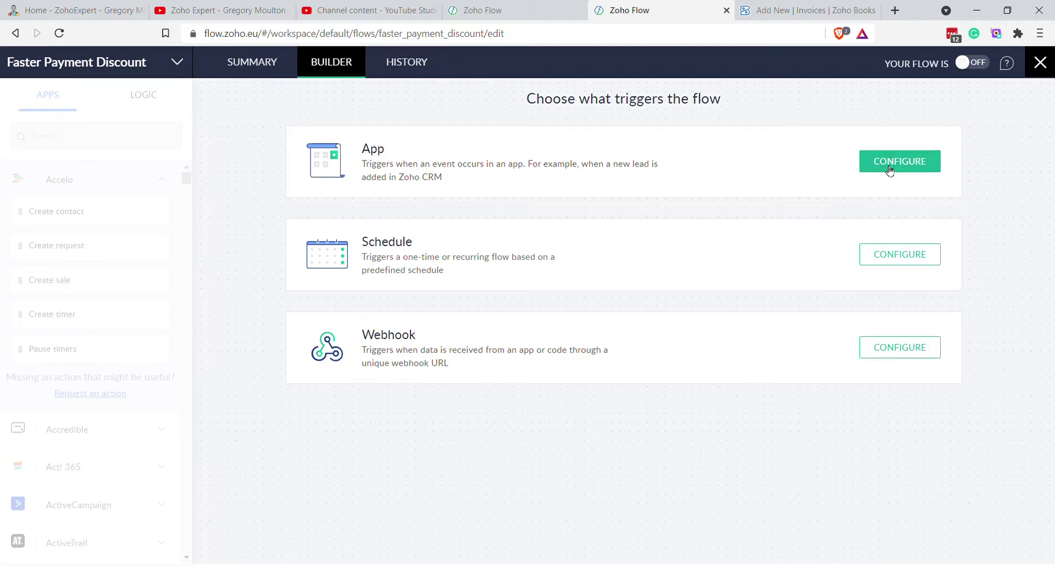
Give the flow an app-based trigger with Zoho Books as the triggering app
{"action": "left_click", "coordinate": [891, 170]}
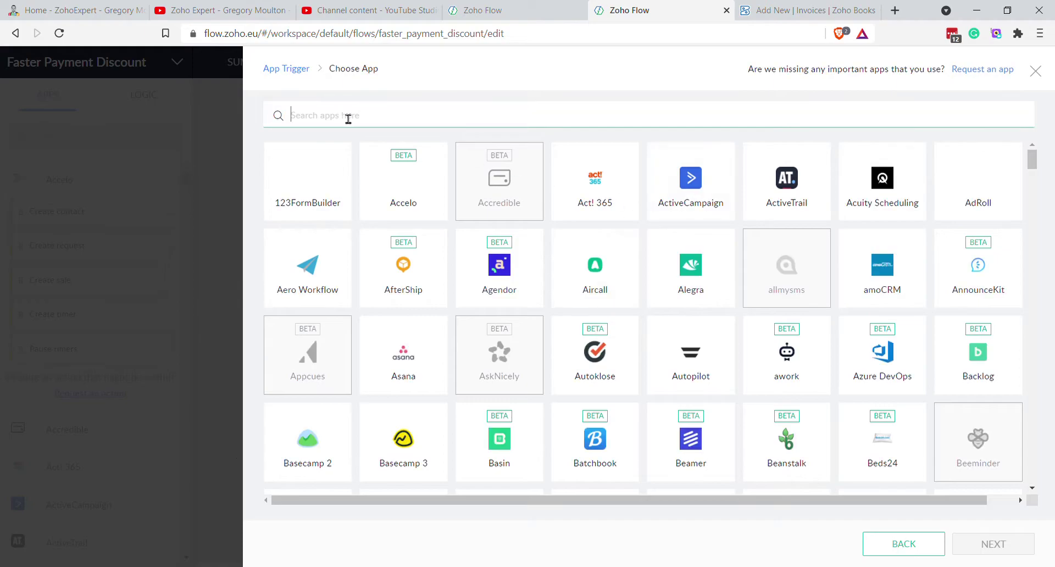
{"action": "type", "text": "books"}
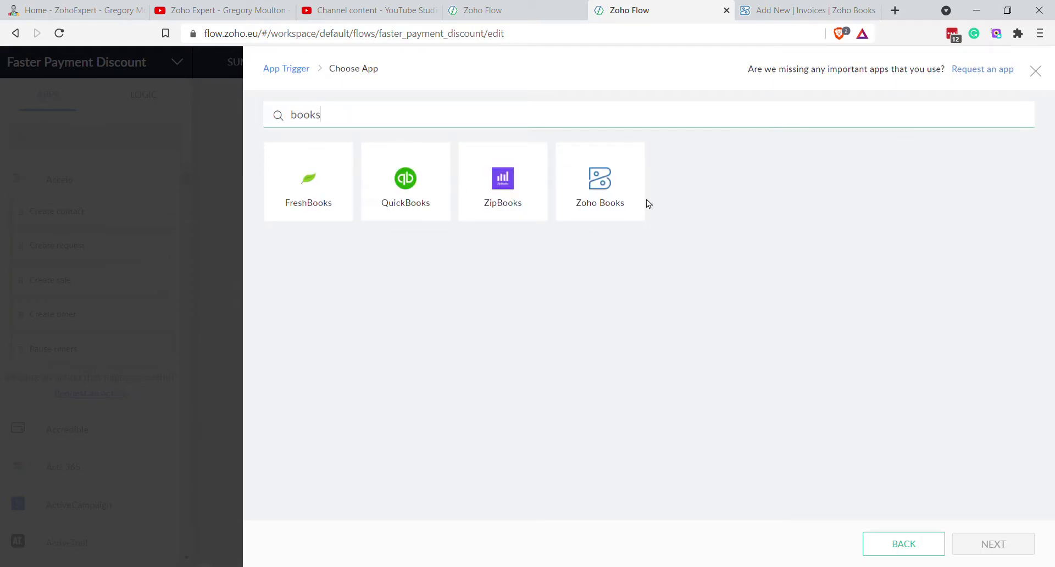
{"action": "left_click", "coordinate": [1011, 546]}
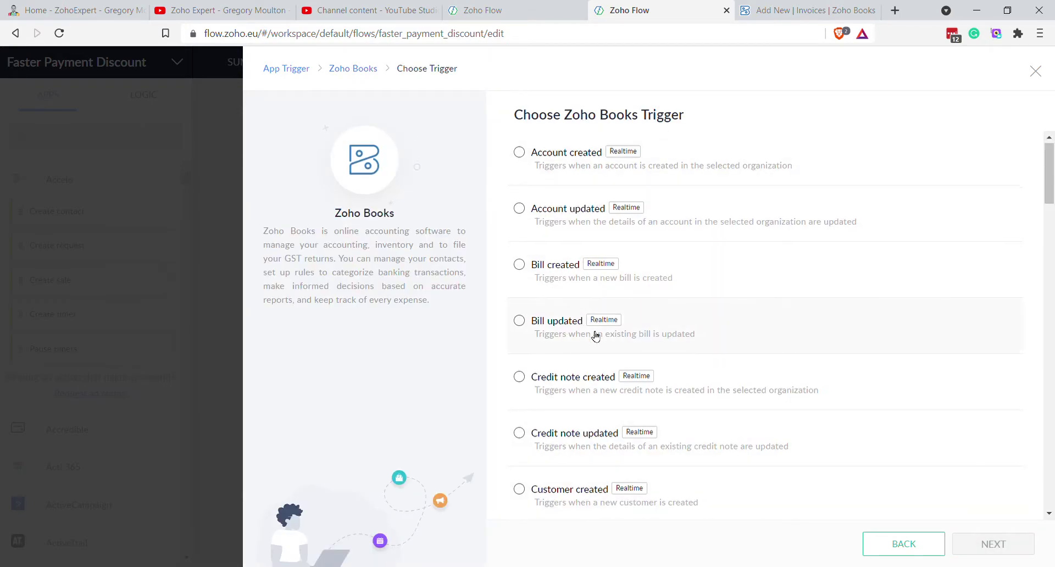
Choose Invoice created as the Zoho Books trigger and proceed to its configuration
{"action": "scroll", "coordinate": [601, 332], "scroll_direction": "down", "scroll_amount": 7}
{"action": "scroll", "coordinate": [711, 327], "scroll_direction": "down", "scroll_amount": 10}
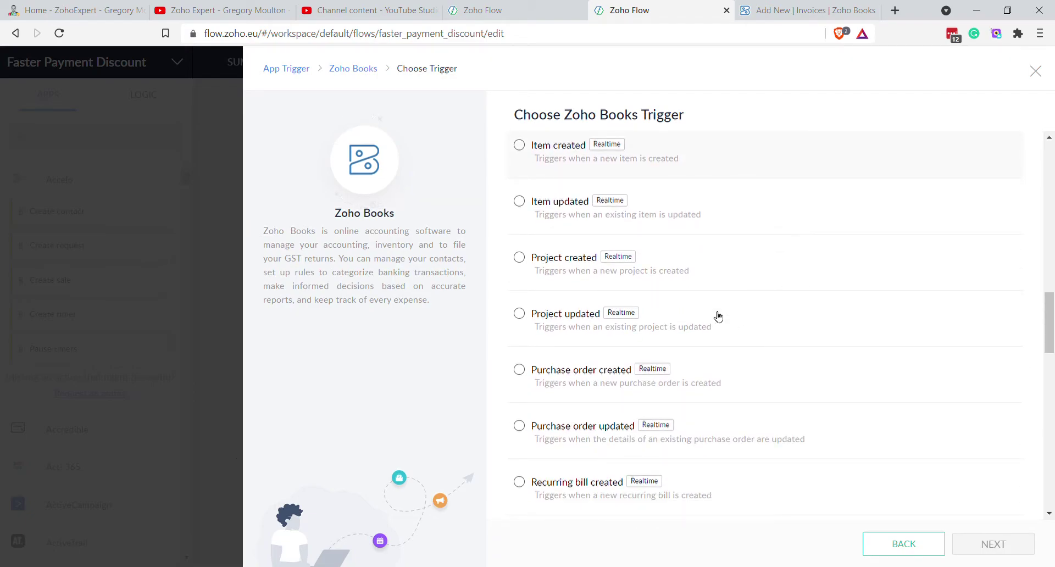
{"action": "scroll", "coordinate": [718, 316], "scroll_direction": "up", "scroll_amount": 3}
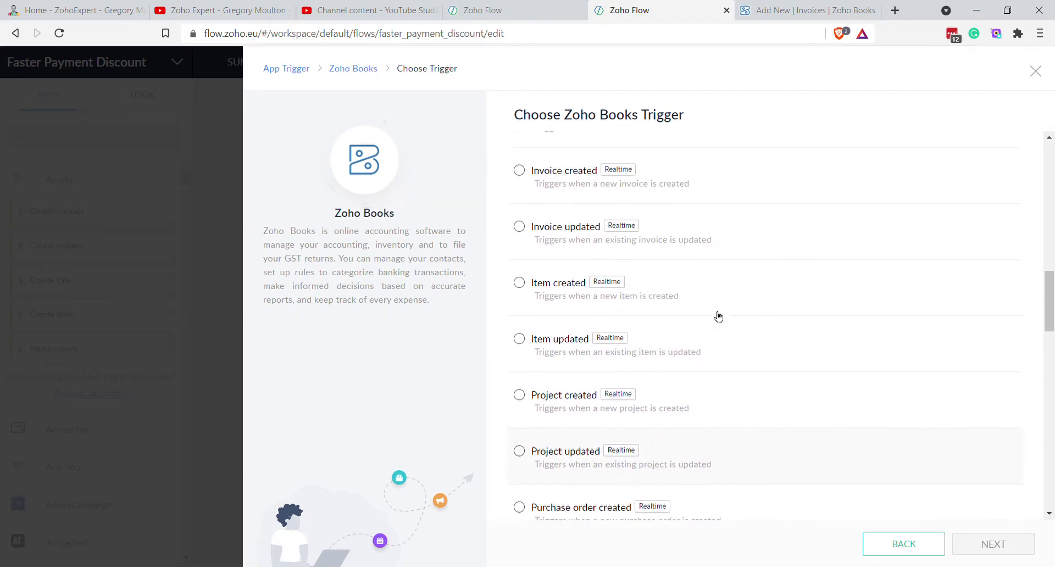
{"action": "left_click", "coordinate": [520, 171]}
{"action": "left_click", "coordinate": [1001, 541]}
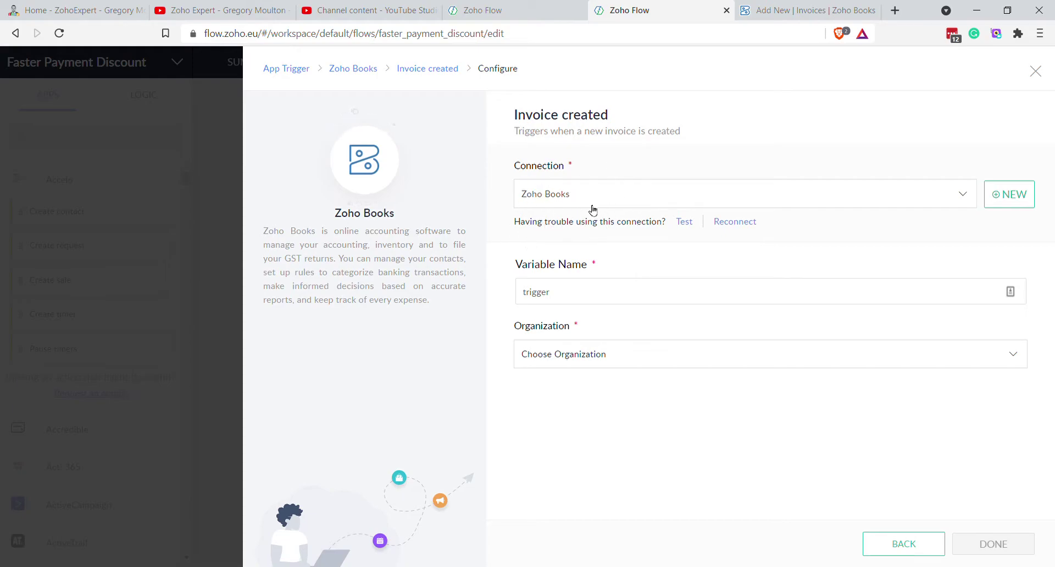
{"action": "left_click", "coordinate": [1015, 198]}
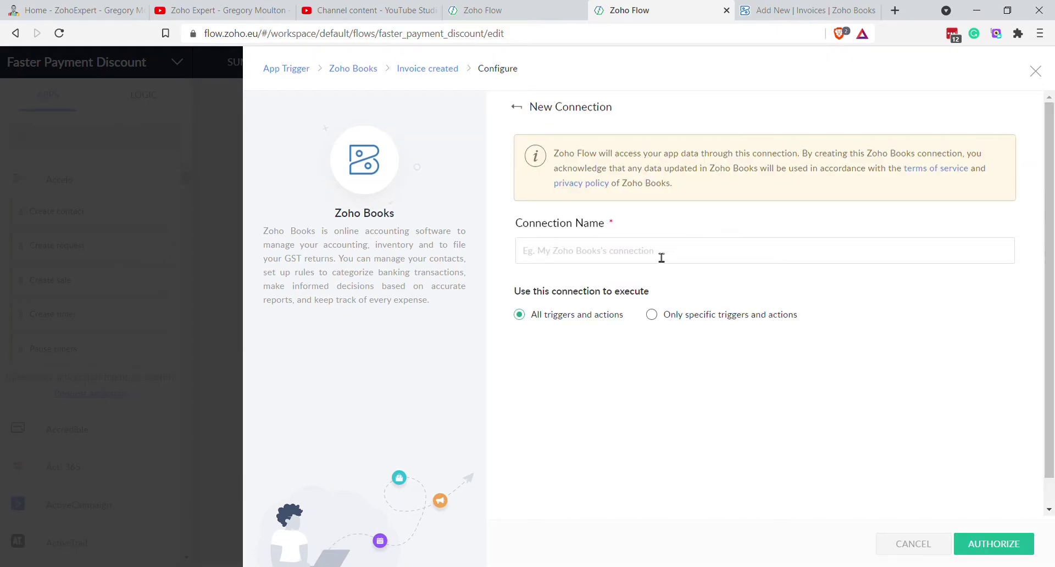
{"action": "left_click", "coordinate": [610, 260]}
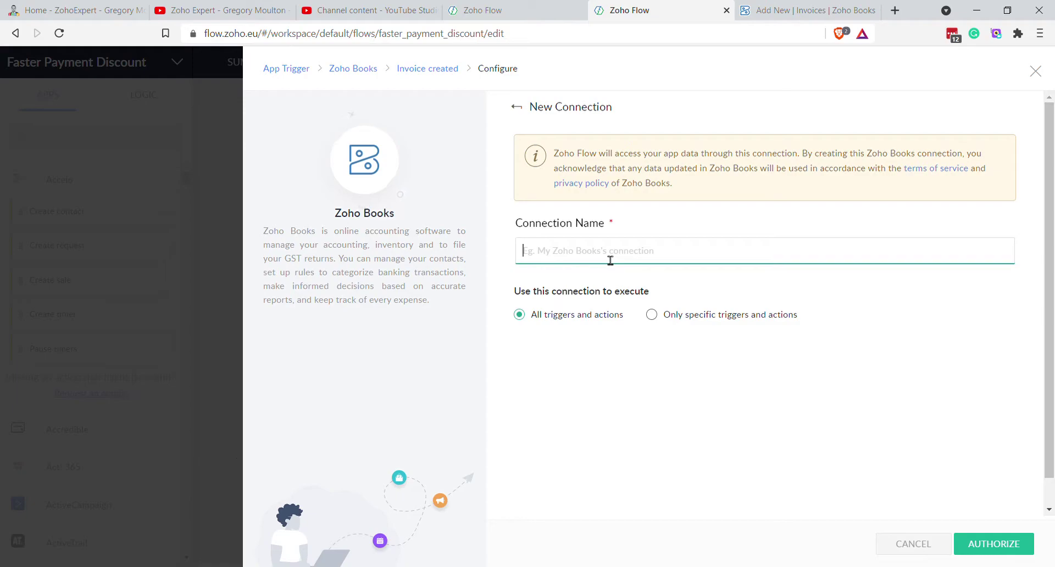
{"action": "left_click", "coordinate": [1010, 545]}
{"action": "left_click", "coordinate": [903, 550]}
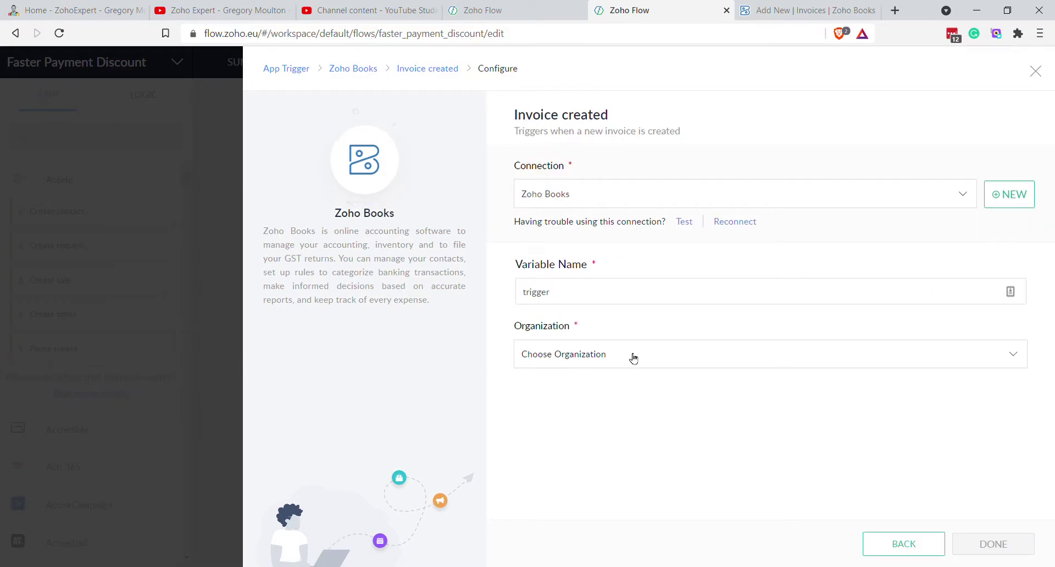
Set the Invoice created trigger's organization to the first listed Zoho Expert entry and finish the trigger
{"action": "left_click", "coordinate": [634, 358]}
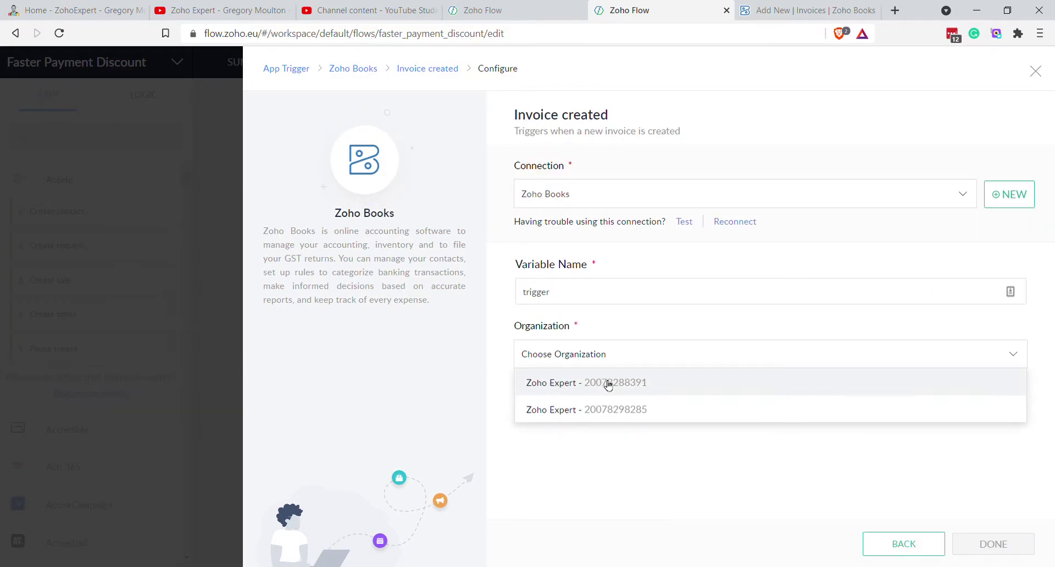
{"action": "left_click", "coordinate": [607, 384]}
{"action": "left_click", "coordinate": [996, 542]}
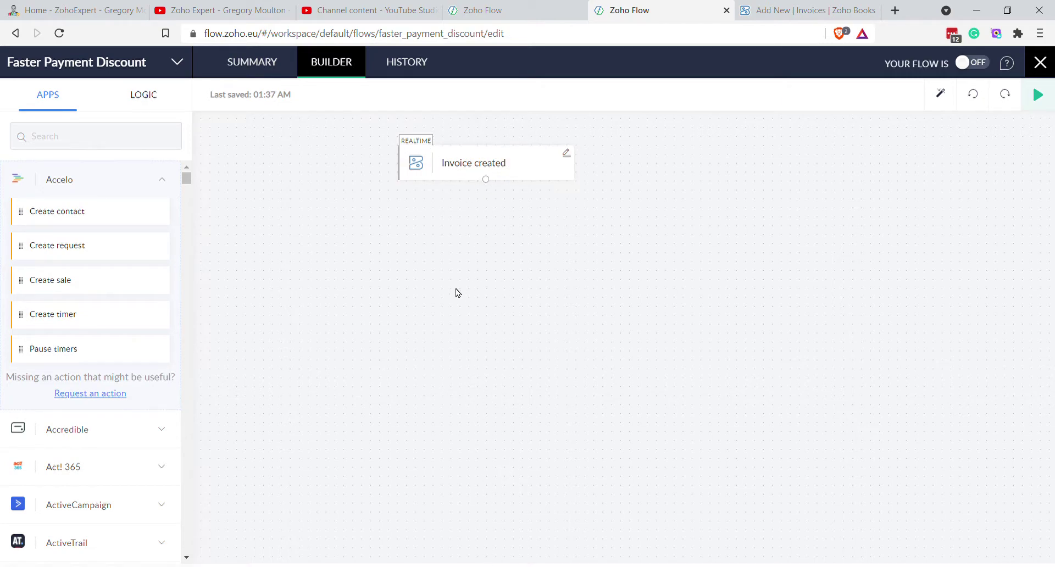
Add a Decision block beneath the Invoice created trigger
{"action": "left_click", "coordinate": [144, 96]}
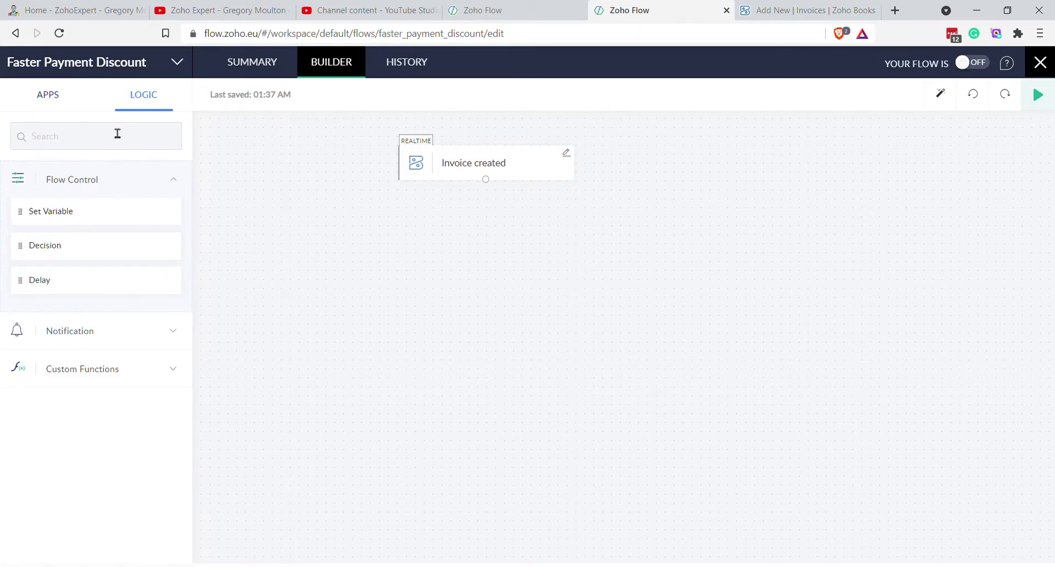
{"action": "left_click", "coordinate": [91, 145]}
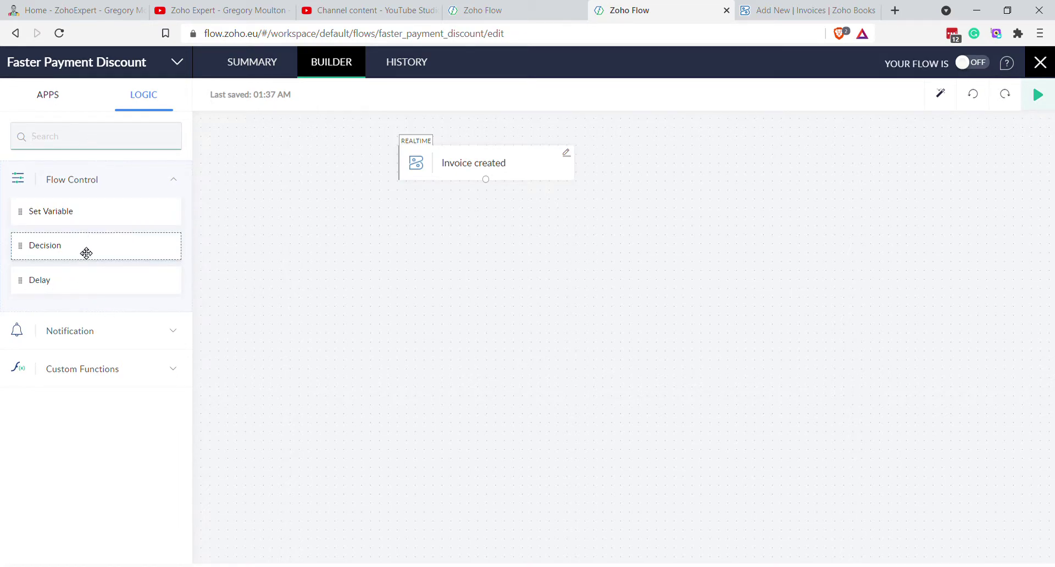
{"action": "left_click_drag", "start_coordinate": [104, 250], "coordinate": [512, 242]}
Configure the decision's condition to test that Adjustment description equals "Faster Payment Discount"
{"action": "left_click", "coordinate": [478, 283]}
{"action": "left_click", "coordinate": [345, 138]}
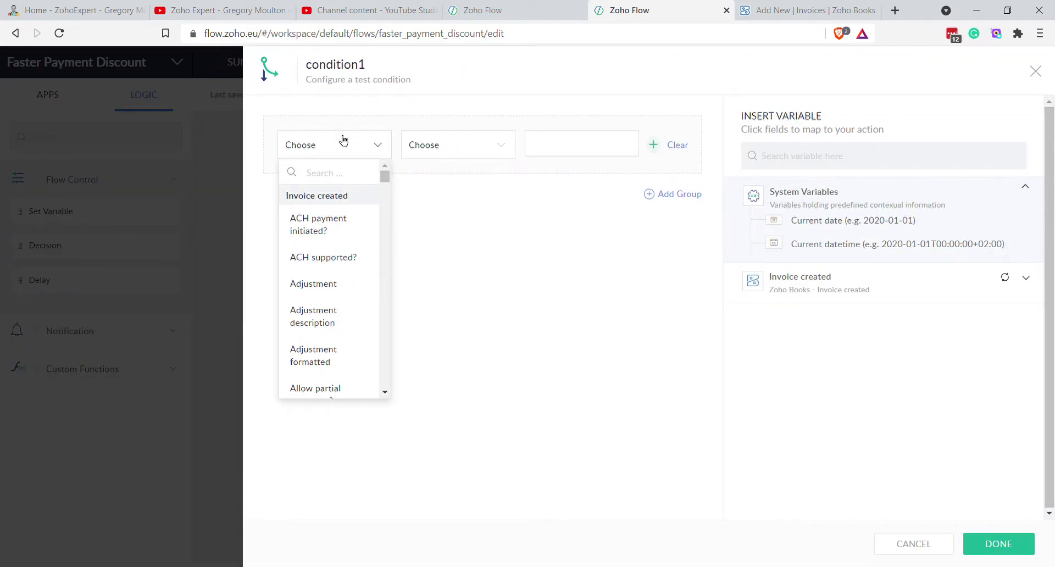
{"action": "type", "text": "adjust"}
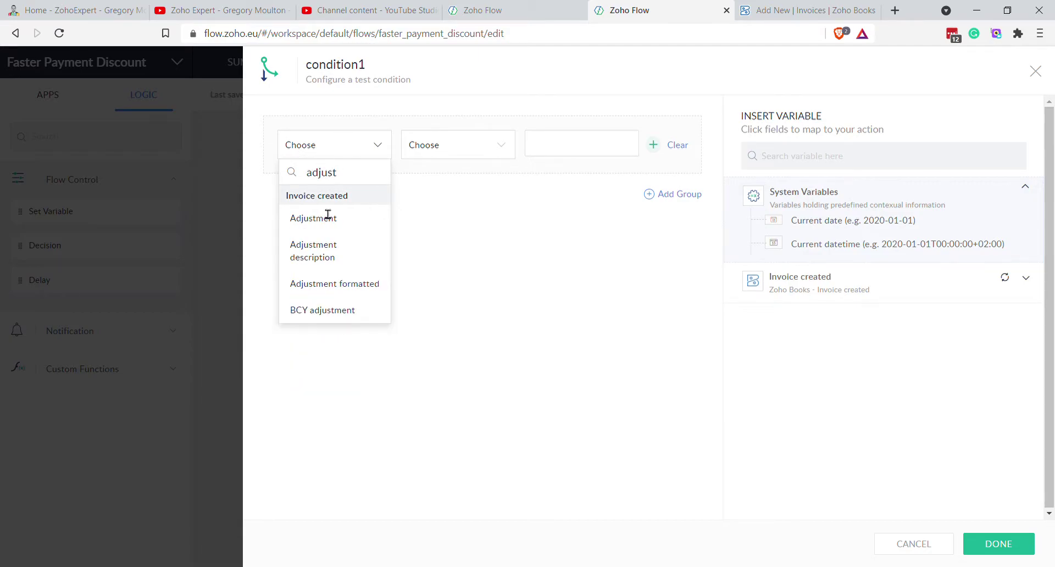
{"action": "left_click", "coordinate": [322, 253]}
{"action": "left_click", "coordinate": [455, 147]}
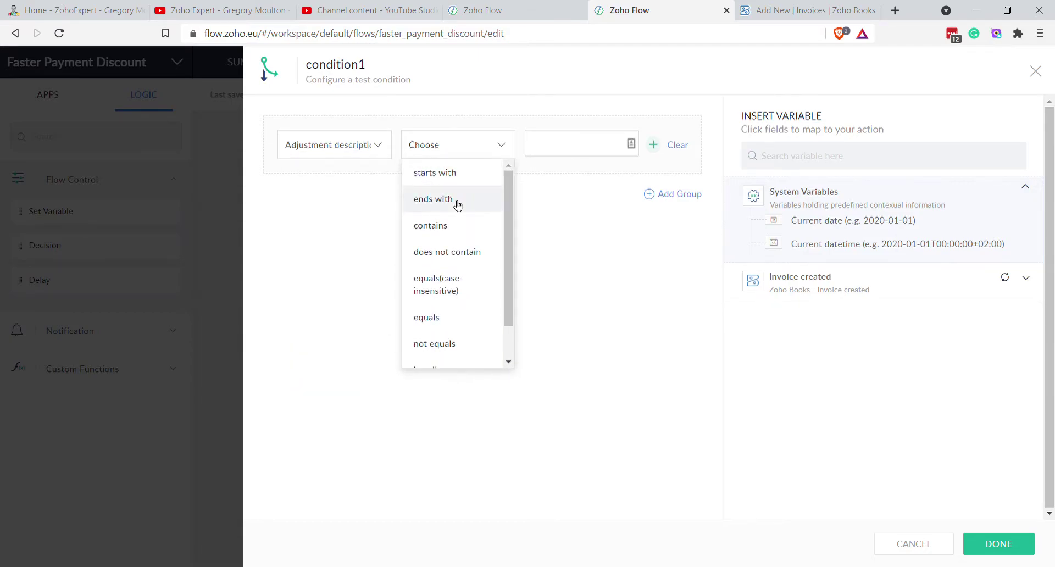
{"action": "left_click", "coordinate": [452, 317]}
{"action": "left_click", "coordinate": [572, 159]}
{"action": "type", "text": "Faster Payment Discount"}
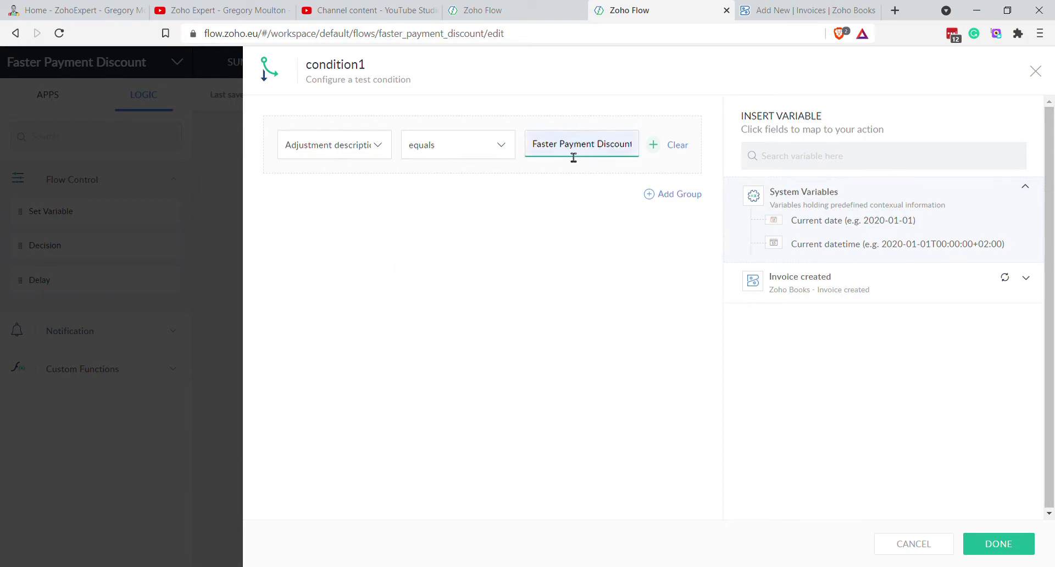
{"action": "left_click", "coordinate": [497, 277]}
{"action": "left_click", "coordinate": [1000, 544]}
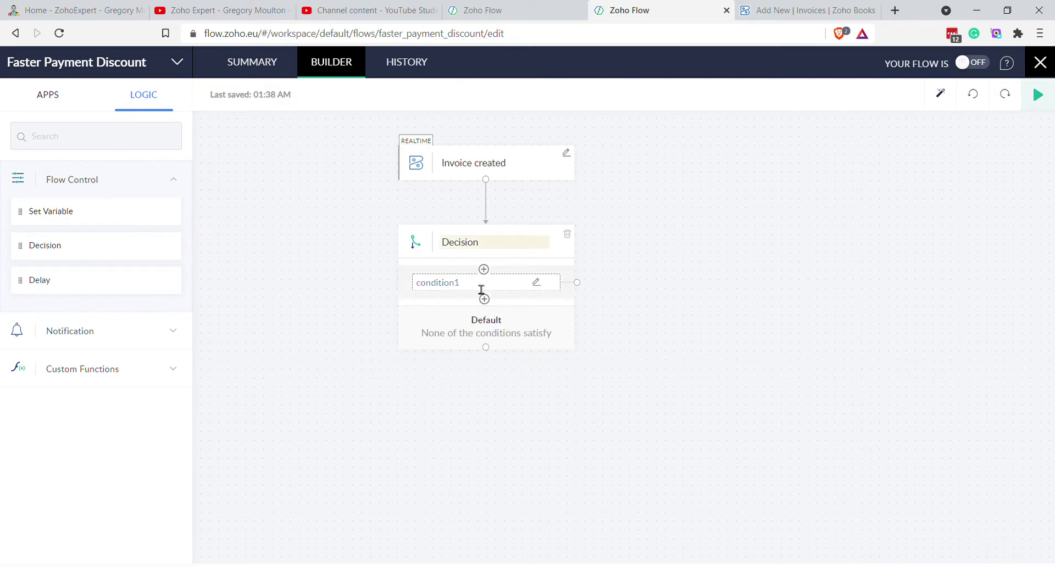
Rename the decision's condition to "Faster Payment Discount"
{"action": "left_click", "coordinate": [482, 290]}
{"action": "type", "text": "Faster Payment Discount"}
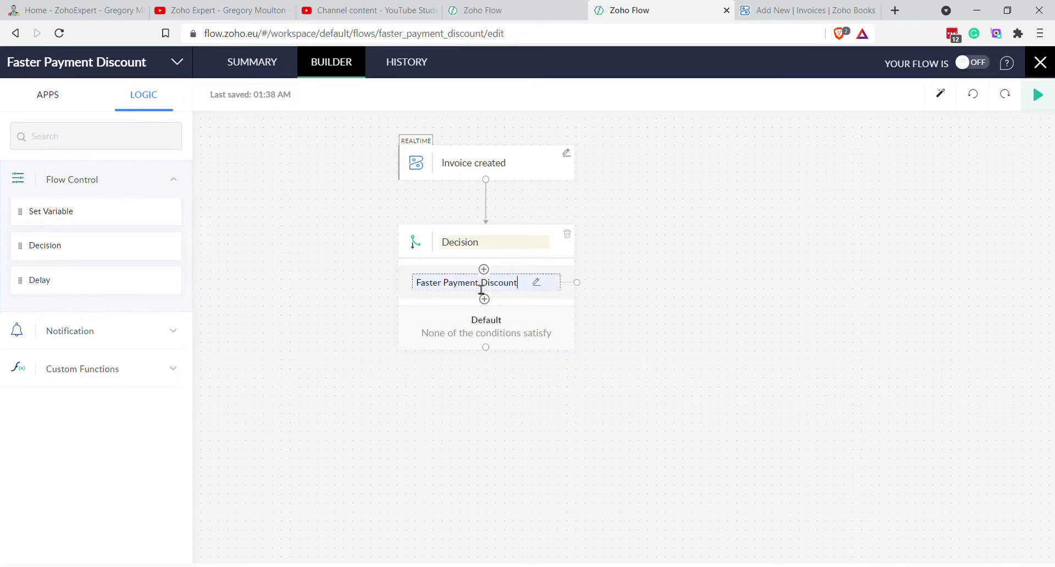
{"action": "key", "text": "Return"}
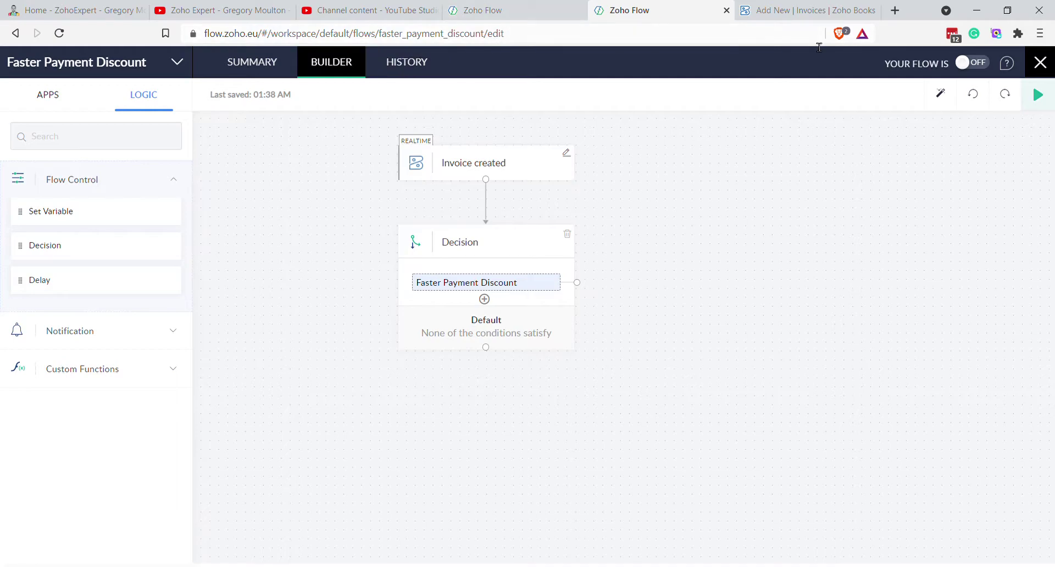
Check the invoice's adjustment in Zoho Books, and in Zoho Flow add a 24 Hours Delay to the Faster Payment Discount branch
{"action": "left_click", "coordinate": [801, 10]}
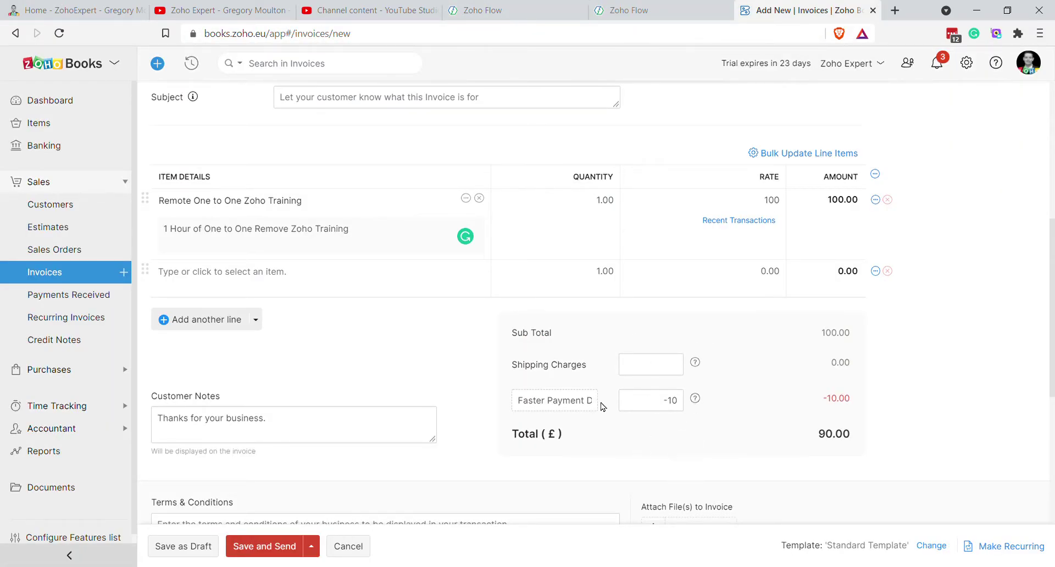
{"action": "left_click", "coordinate": [629, 10]}
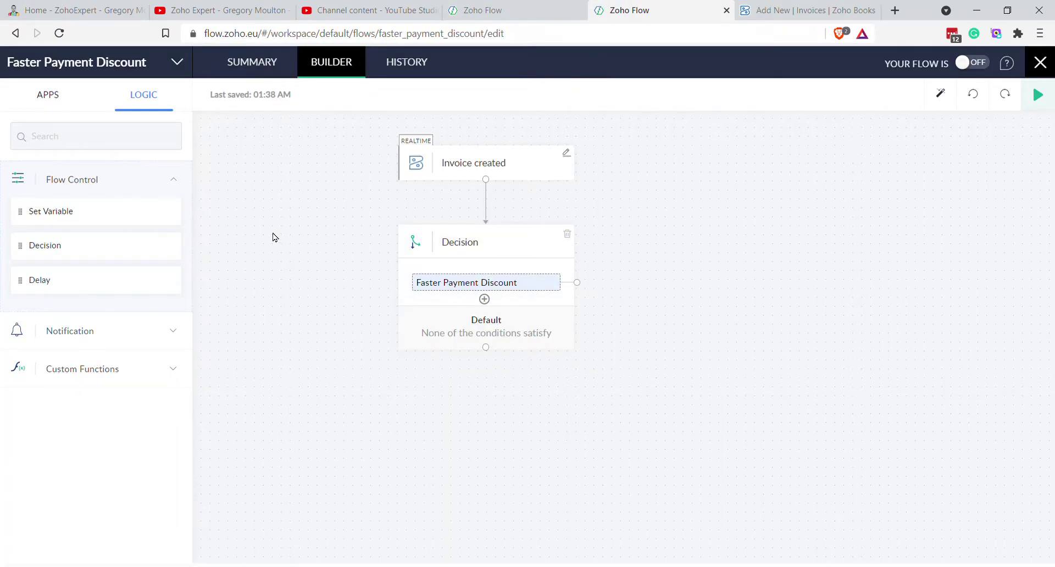
{"action": "left_click_drag", "start_coordinate": [42, 281], "coordinate": [644, 320]}
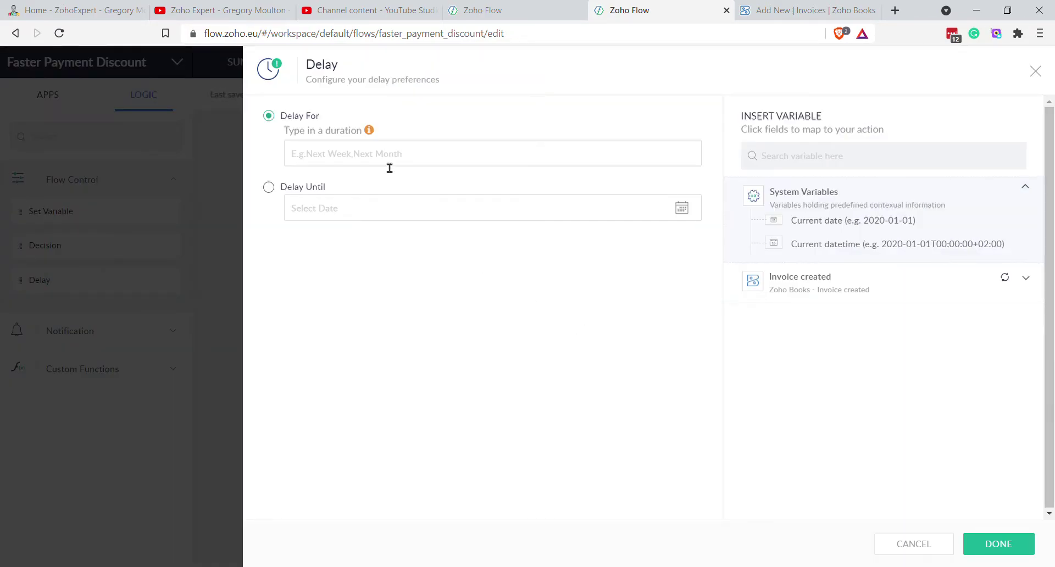
{"action": "left_click", "coordinate": [390, 167]}
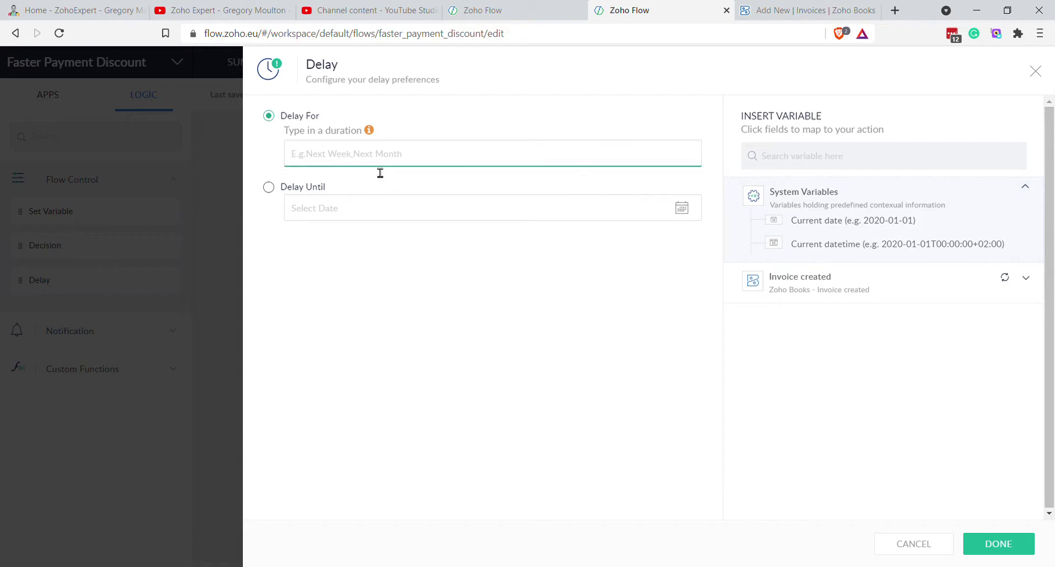
{"action": "type", "text": "24 Hours"}
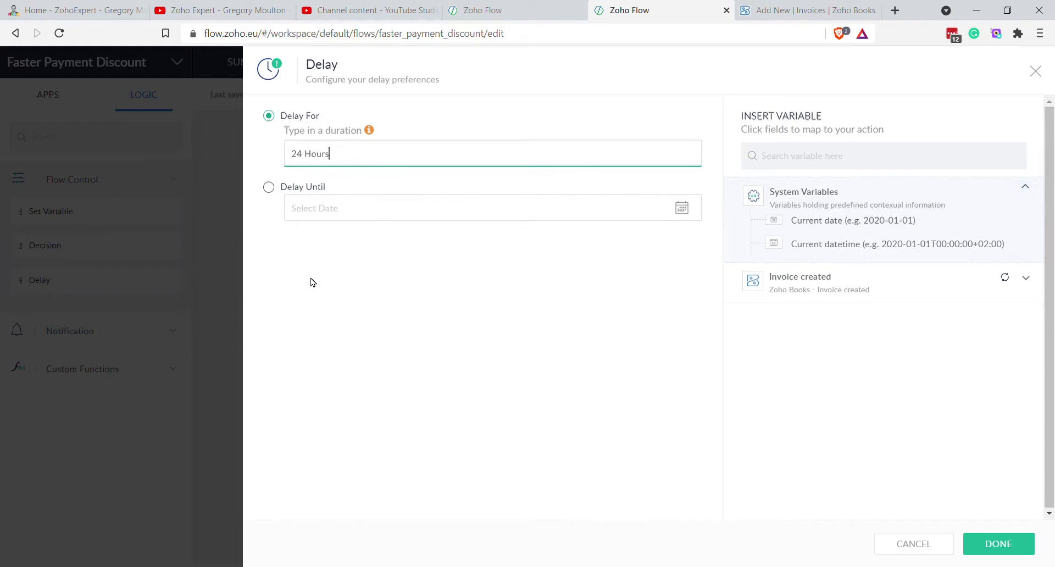
{"action": "left_click", "coordinate": [1024, 546]}
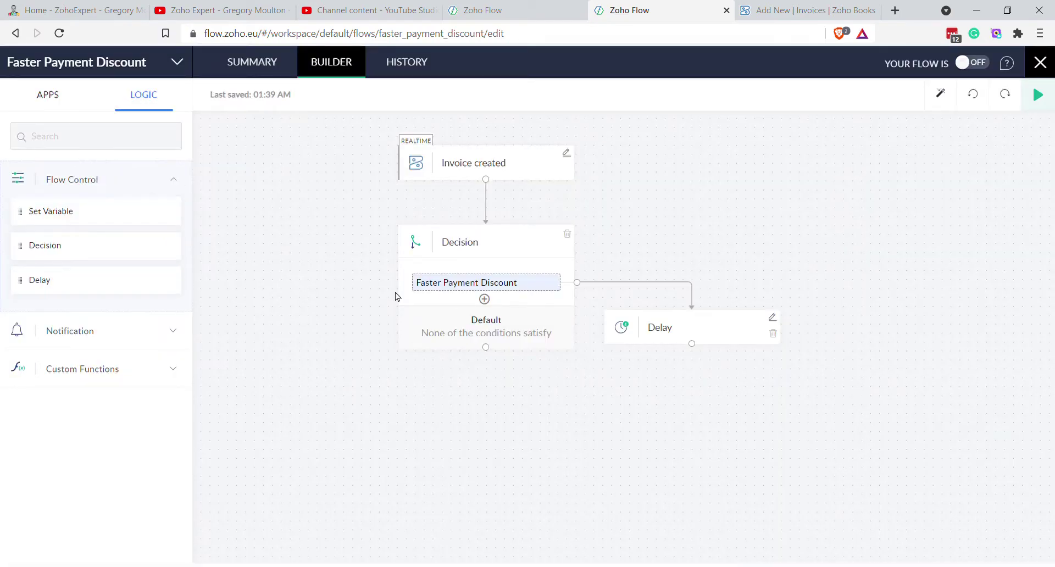
Set the Delay block's duration to 1 minute
{"action": "left_click", "coordinate": [746, 310]}
{"action": "left_click", "coordinate": [324, 166]}
{"action": "type", "text": "2 m"}
{"action": "type", "text": "inut"}
{"action": "key", "text": "BackSpace"}
{"action": "key", "text": "BackSpace"}
{"action": "key", "text": "BackSpace"}
{"action": "key", "text": "BackSpace"}
{"action": "key", "text": "BackSpace"}
{"action": "key", "text": "BackSpace"}
{"action": "key", "text": "BackSpace"}
{"action": "type", "text": "1"}
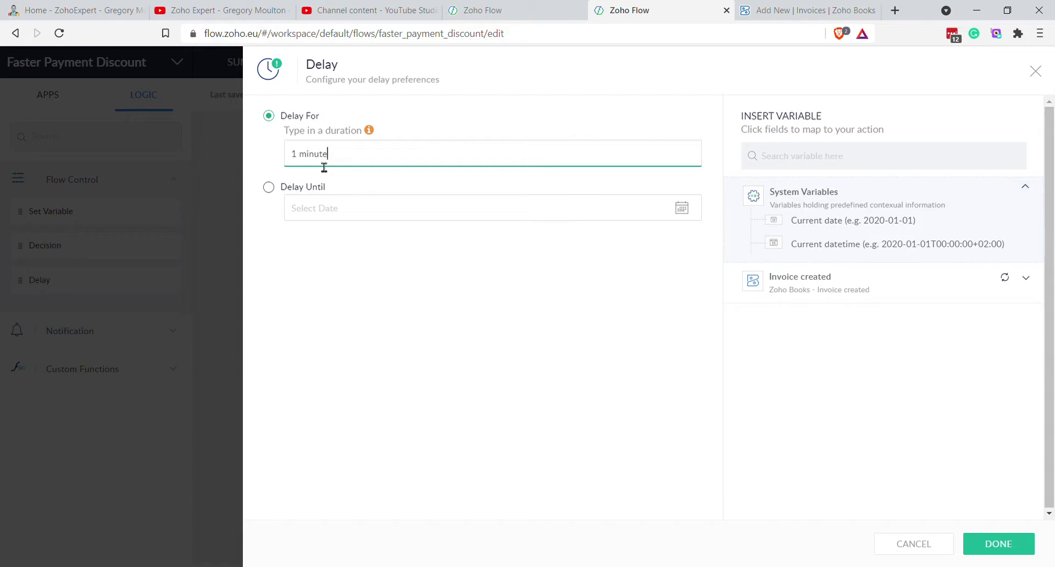
{"action": "left_click", "coordinate": [1004, 546]}
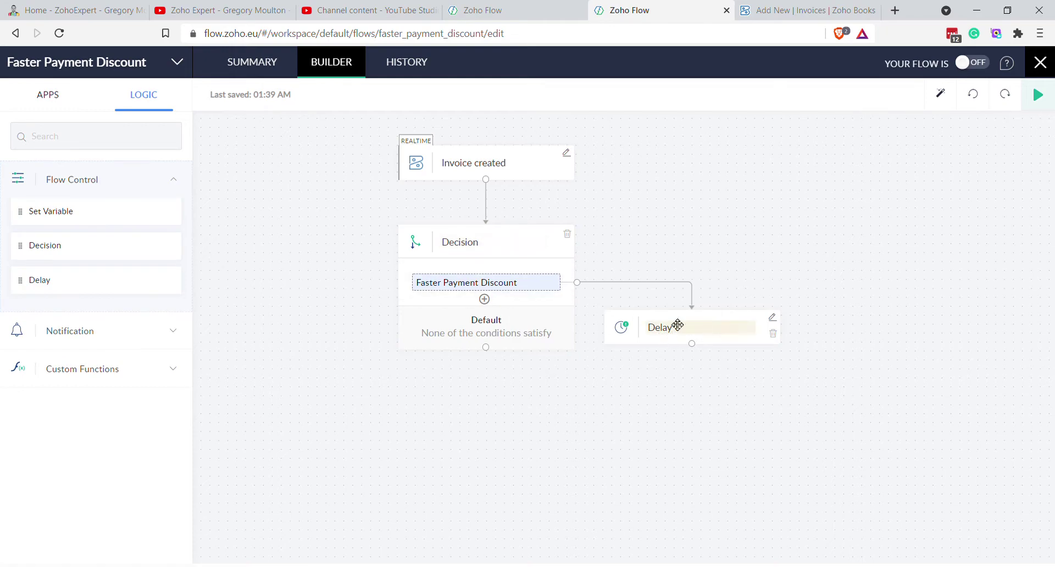
Find the Zoho Books actions and add Fetch invoice beneath the Delay block, checking the draft invoice's details in Zoho Books on the way
{"action": "left_click", "coordinate": [55, 95]}
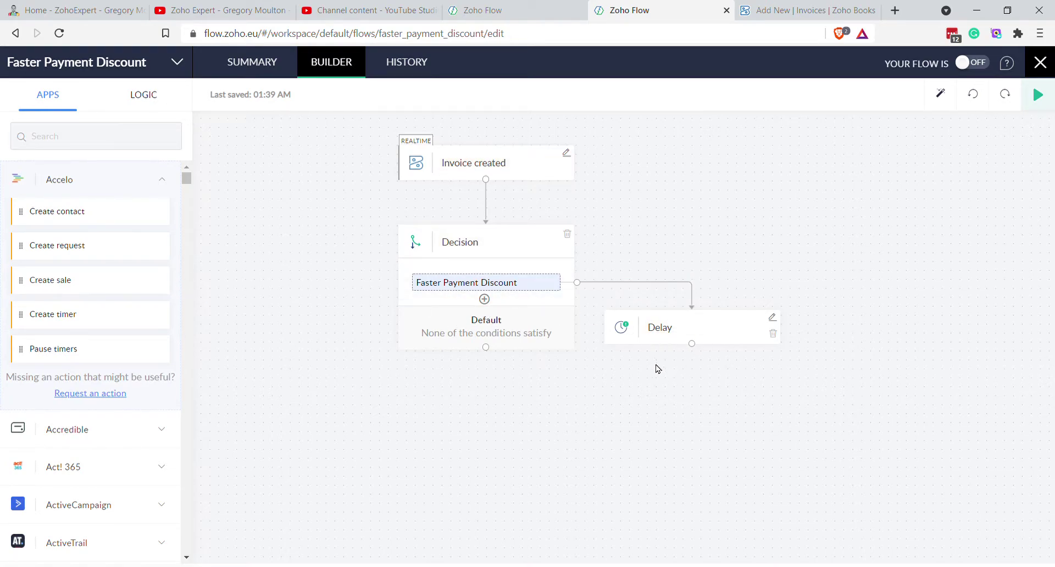
{"action": "left_click", "coordinate": [78, 141]}
{"action": "type", "text": "books"}
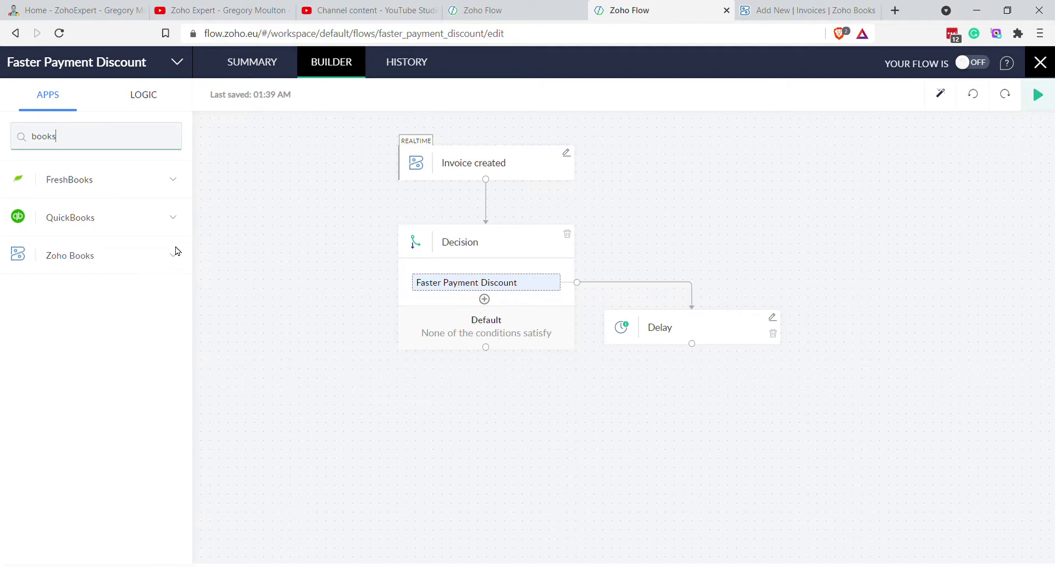
{"action": "left_click", "coordinate": [175, 251]}
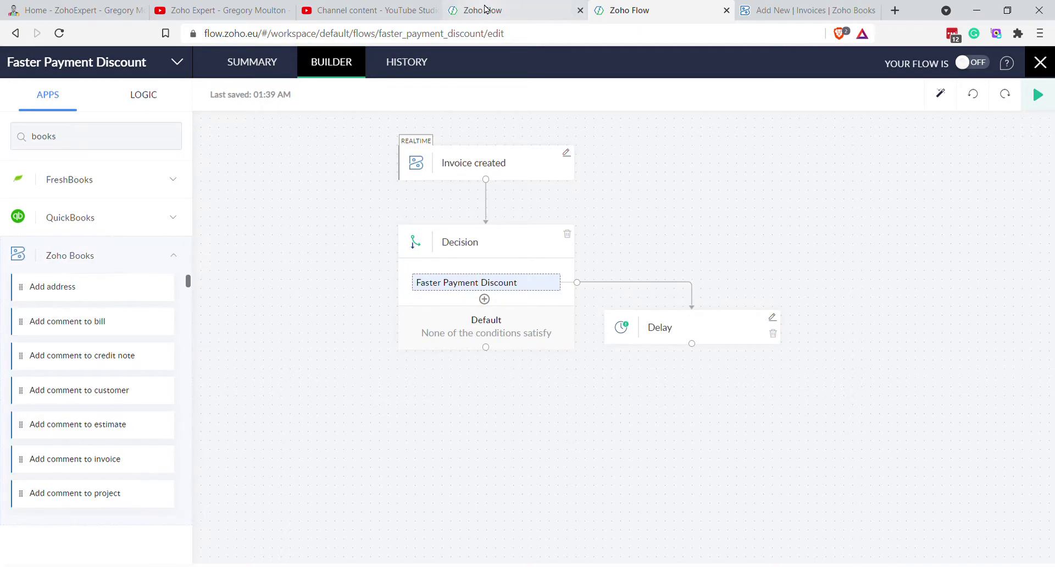
{"action": "left_click", "coordinate": [808, 10]}
{"action": "scroll", "coordinate": [385, 242], "scroll_direction": "up", "scroll_amount": 6}
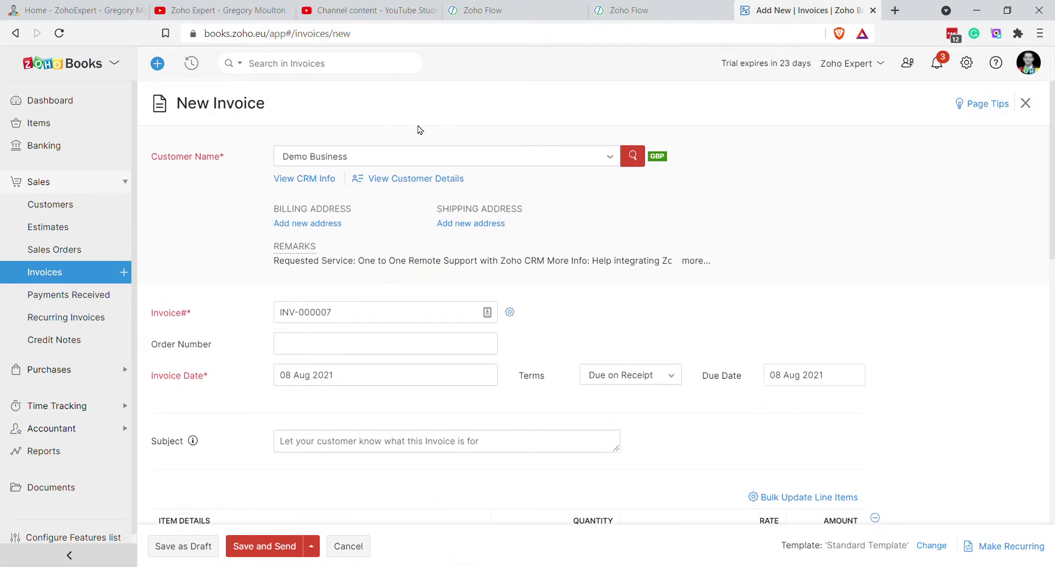
{"action": "left_click", "coordinate": [624, 10]}
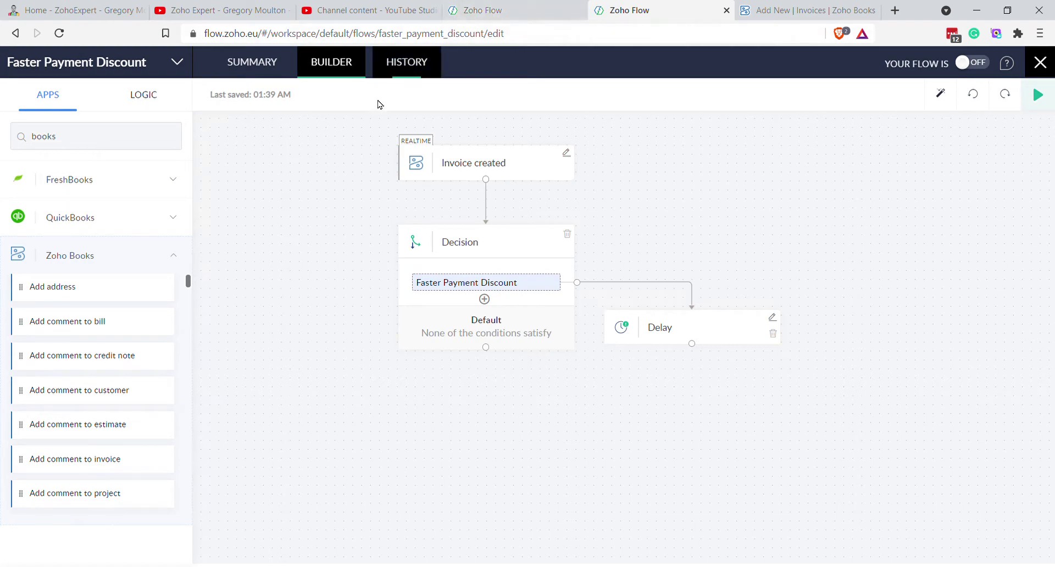
{"action": "scroll", "coordinate": [110, 329], "scroll_direction": "down", "scroll_amount": 6}
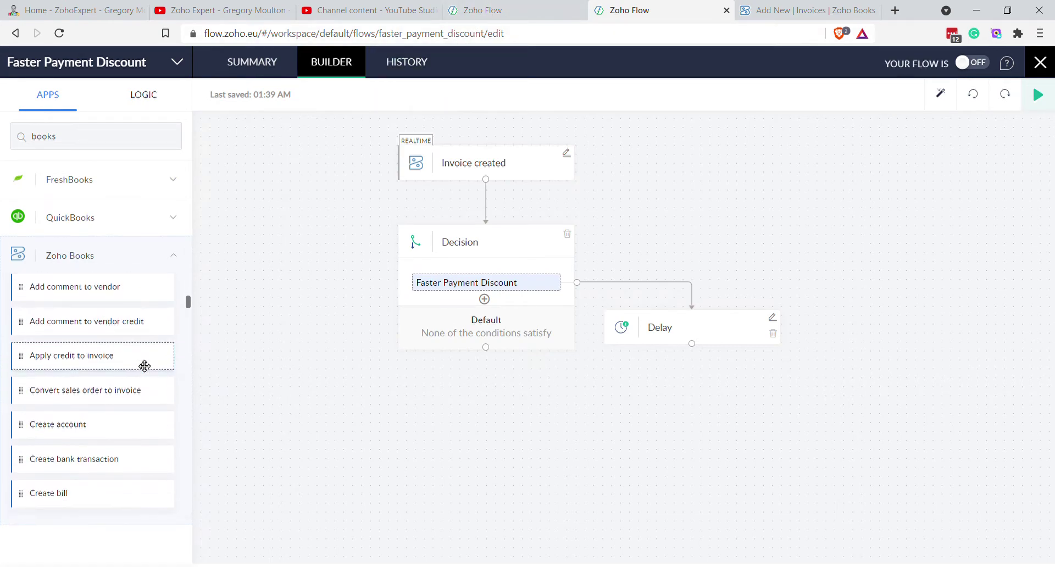
{"action": "scroll", "coordinate": [144, 364], "scroll_direction": "down", "scroll_amount": 20}
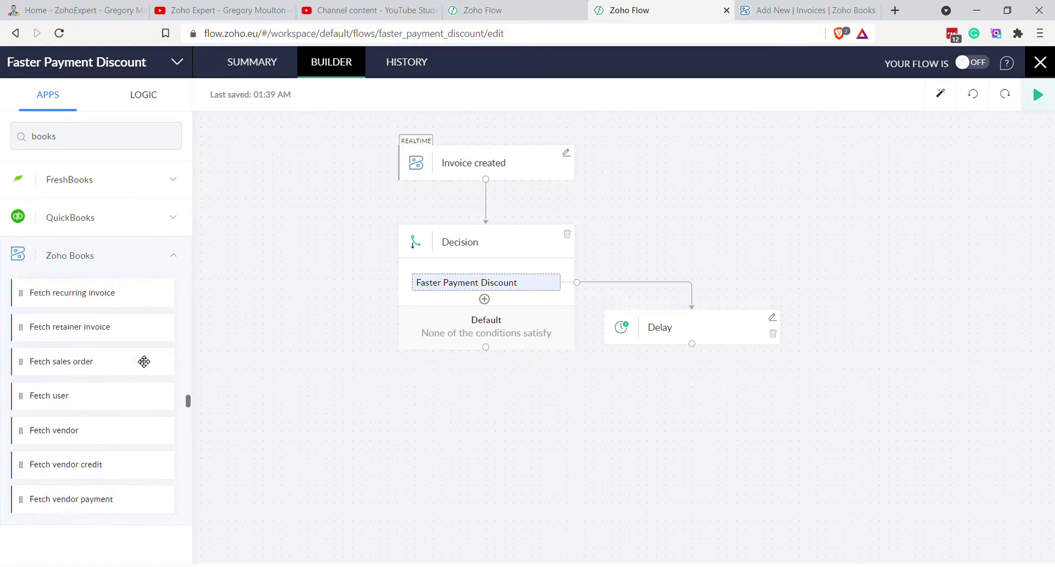
{"action": "scroll", "coordinate": [137, 363], "scroll_direction": "up", "scroll_amount": 5}
{"action": "left_click_drag", "start_coordinate": [71, 355], "coordinate": [651, 414]}
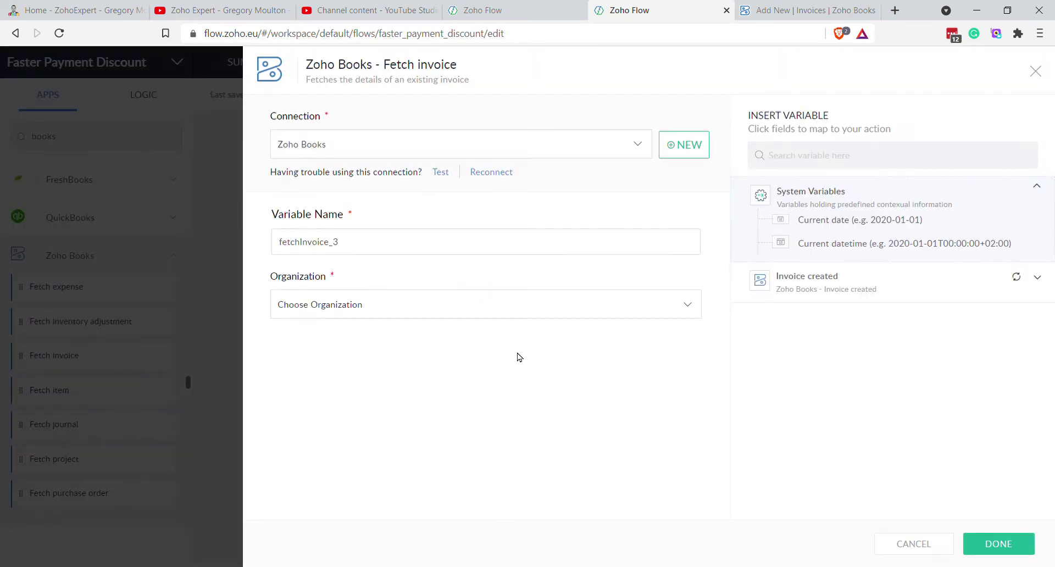
Set the Fetch invoice action's organization to Zoho Expert and its Search by field to Invoice number
{"action": "left_click", "coordinate": [376, 305]}
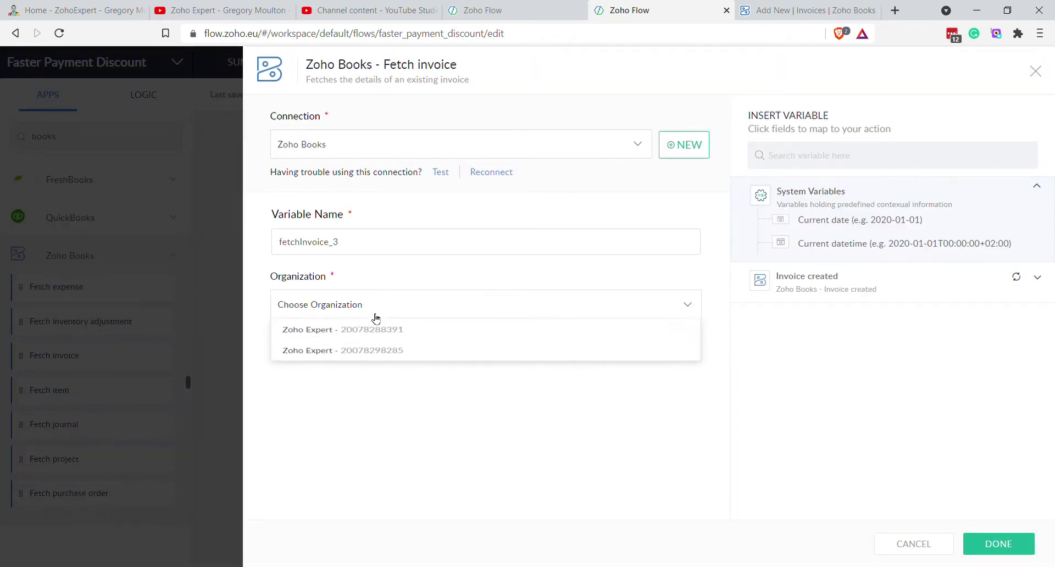
{"action": "left_click", "coordinate": [360, 342]}
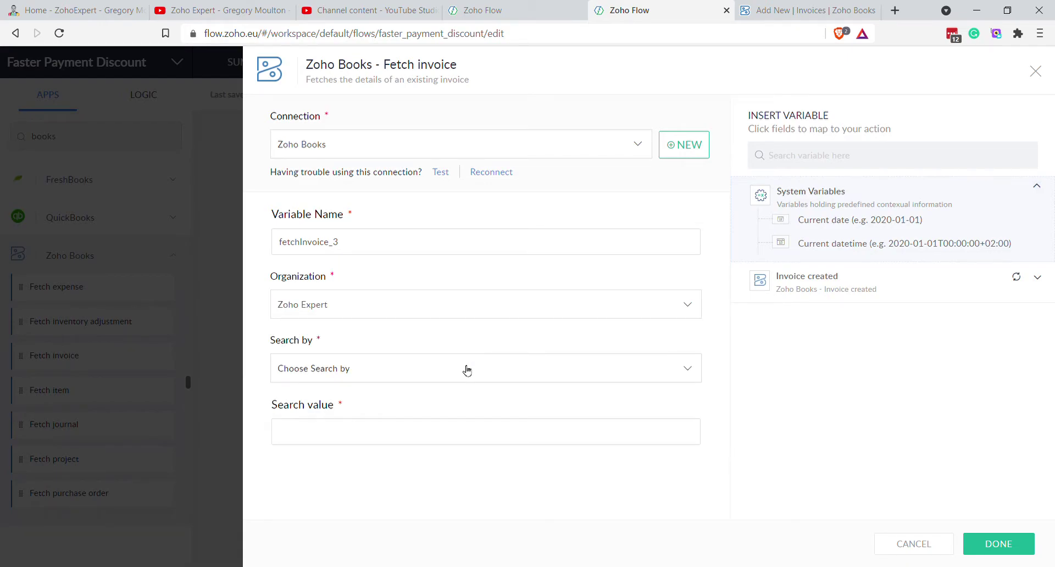
{"action": "left_click", "coordinate": [467, 369]}
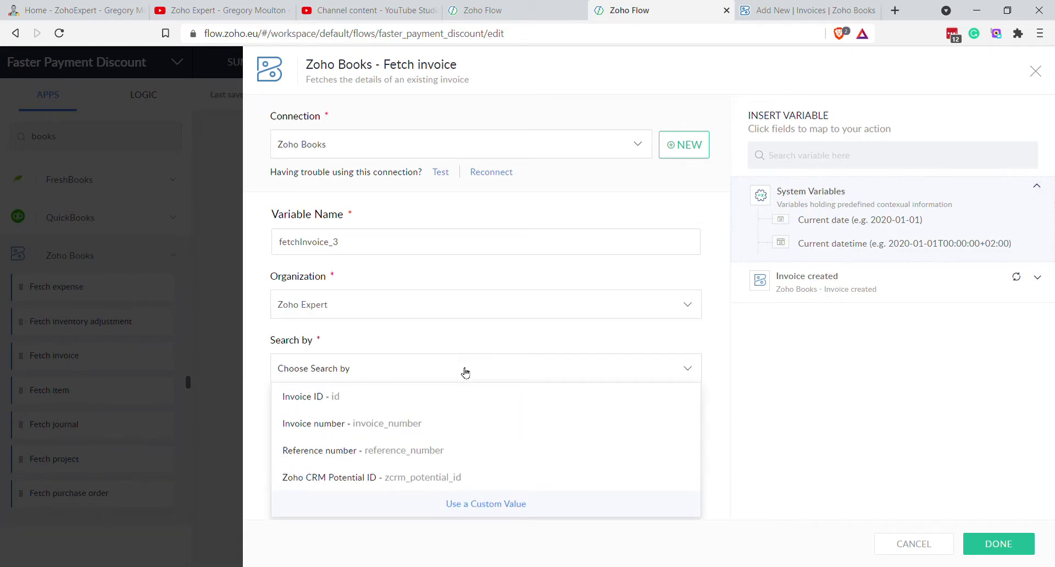
{"action": "left_click", "coordinate": [421, 433]}
{"action": "left_click", "coordinate": [404, 446]}
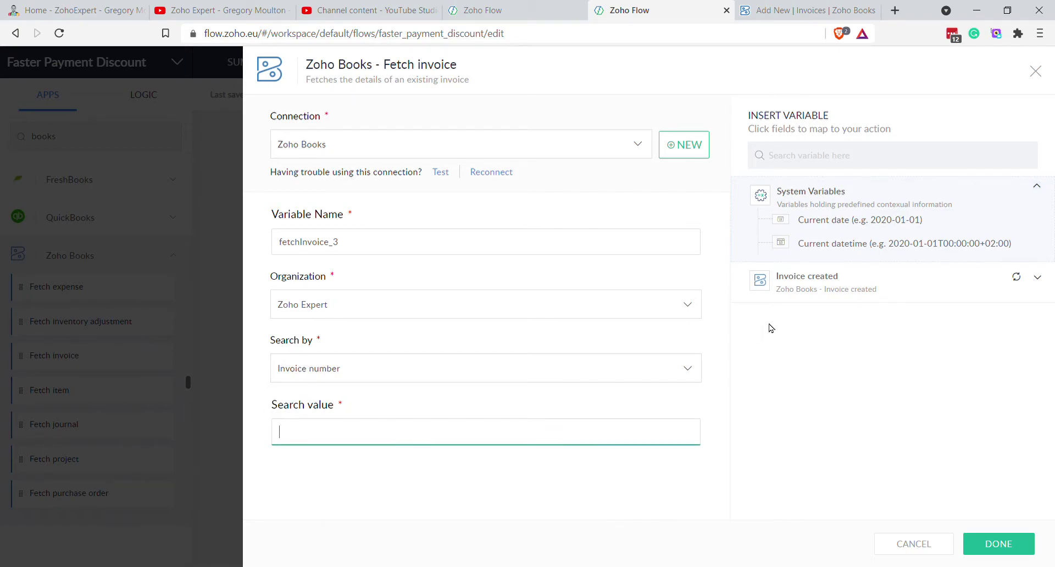
Look through the Invoice created variables and filter them by "invoi" to find the invoice identifiers
{"action": "left_click", "coordinate": [880, 288]}
{"action": "scroll", "coordinate": [894, 429], "scroll_direction": "down", "scroll_amount": 14}
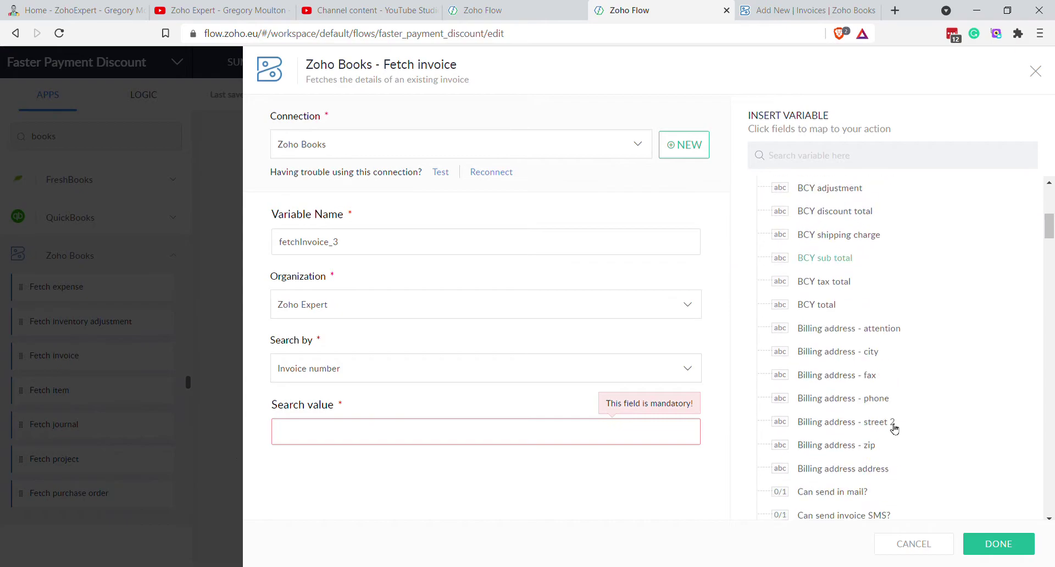
{"action": "scroll", "coordinate": [895, 429], "scroll_direction": "up", "scroll_amount": 15}
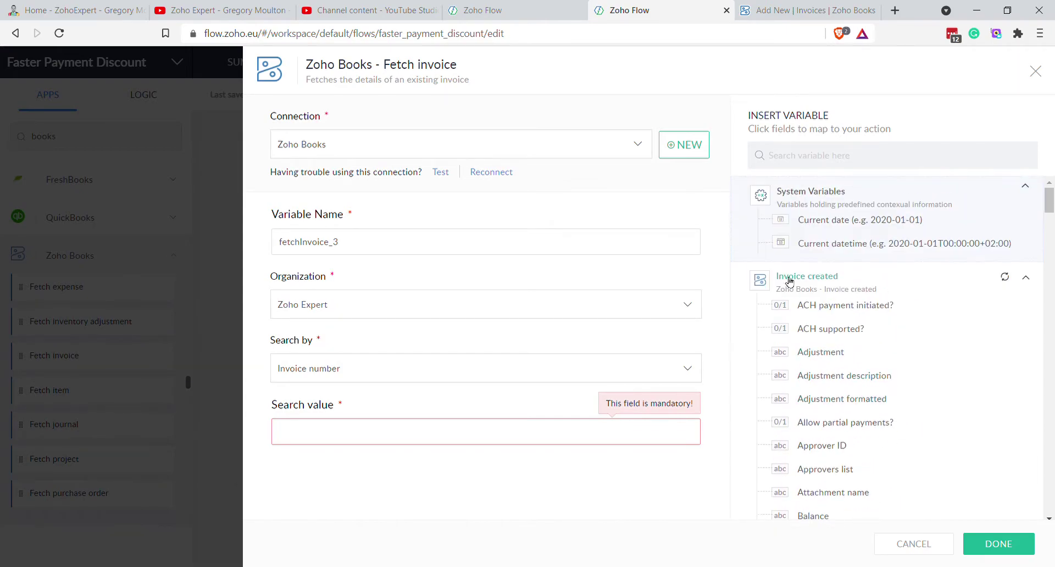
{"action": "scroll", "coordinate": [934, 406], "scroll_direction": "down", "scroll_amount": 14}
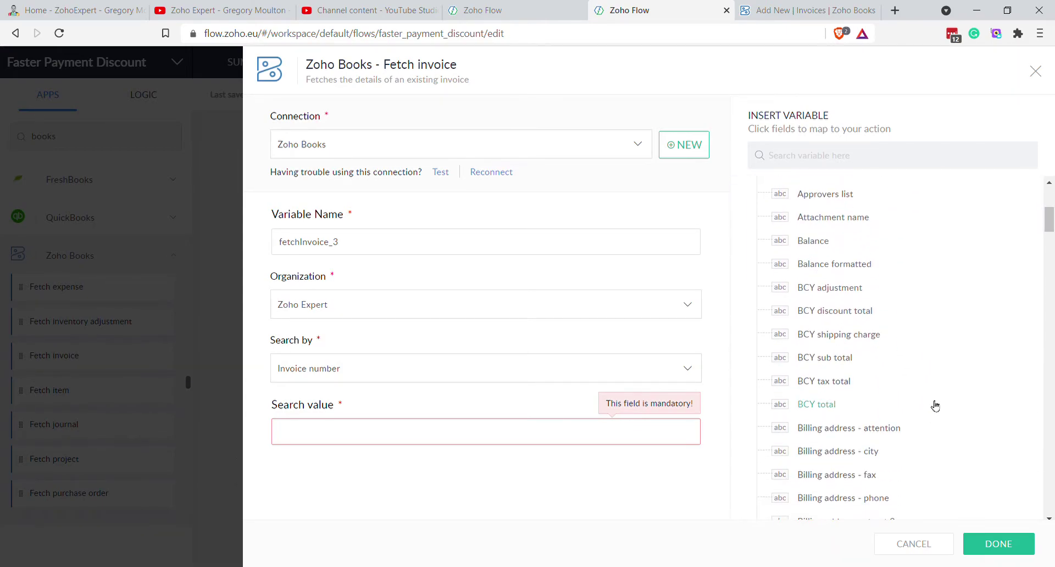
{"action": "scroll", "coordinate": [934, 407], "scroll_direction": "down", "scroll_amount": 15}
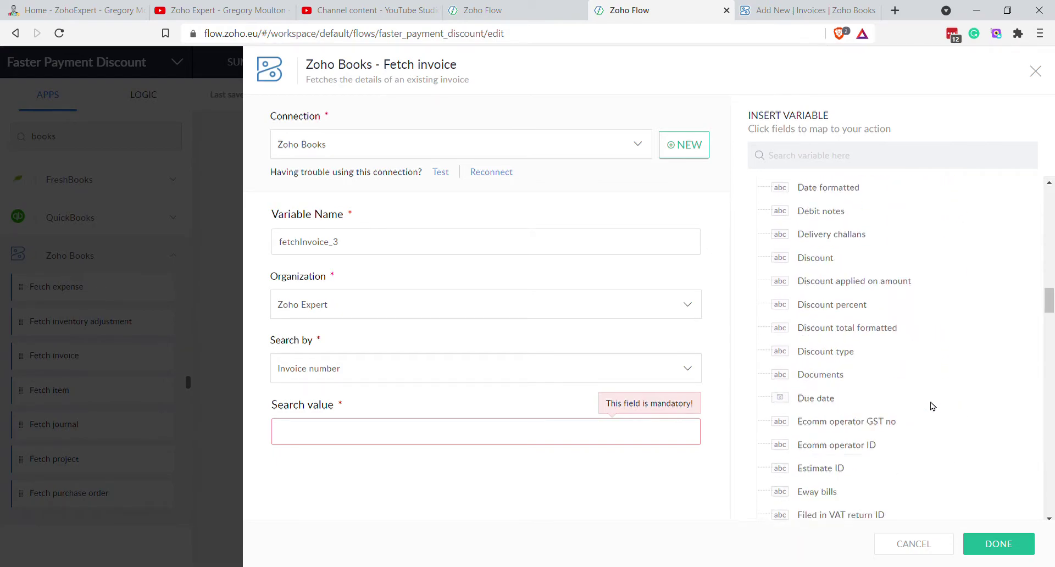
{"action": "scroll", "coordinate": [932, 405], "scroll_direction": "down", "scroll_amount": 15}
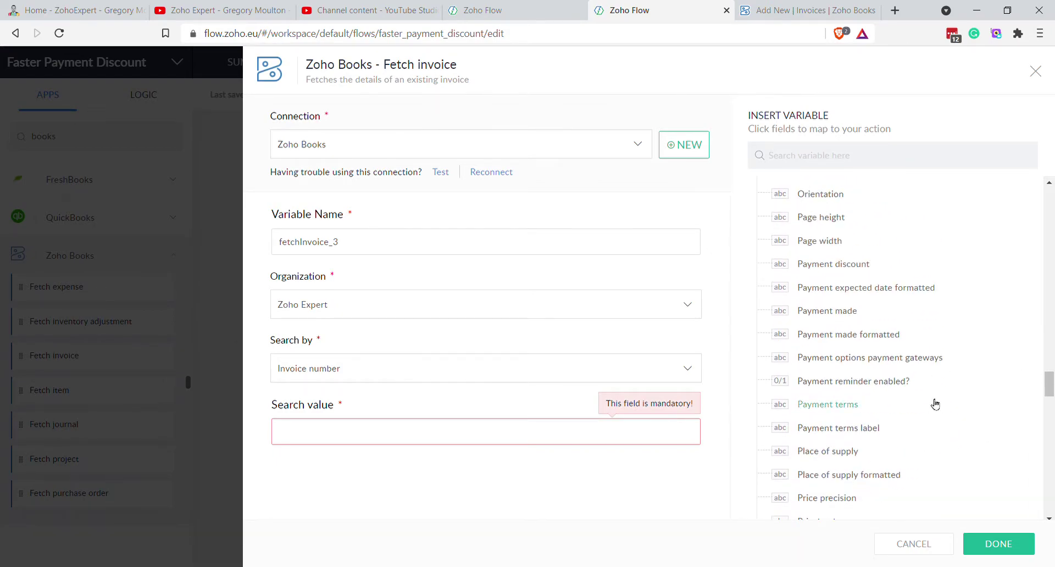
{"action": "scroll", "coordinate": [933, 405], "scroll_direction": "down", "scroll_amount": 6}
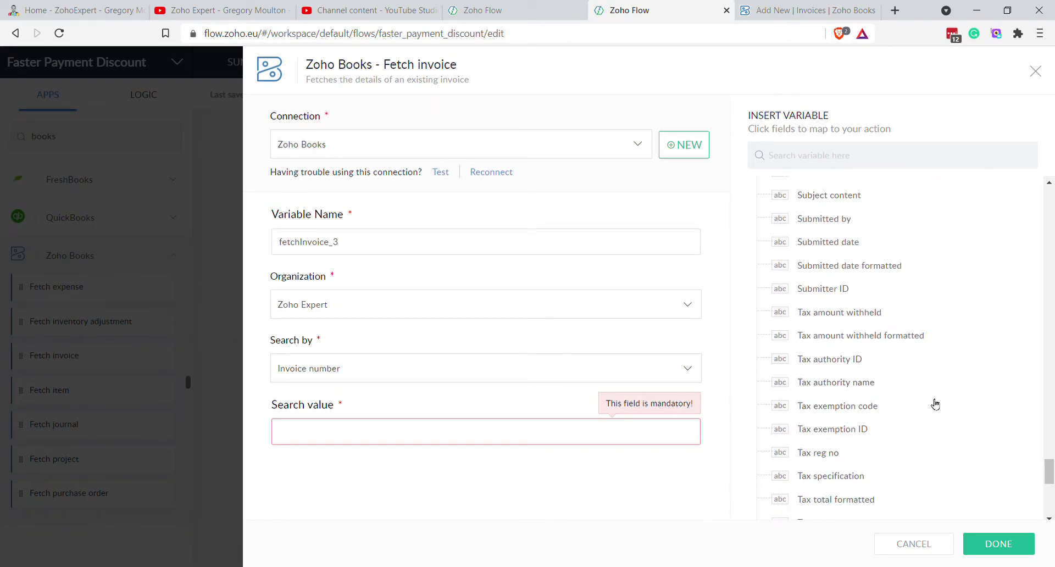
{"action": "left_click", "coordinate": [853, 159]}
{"action": "type", "text": "inve=i"}
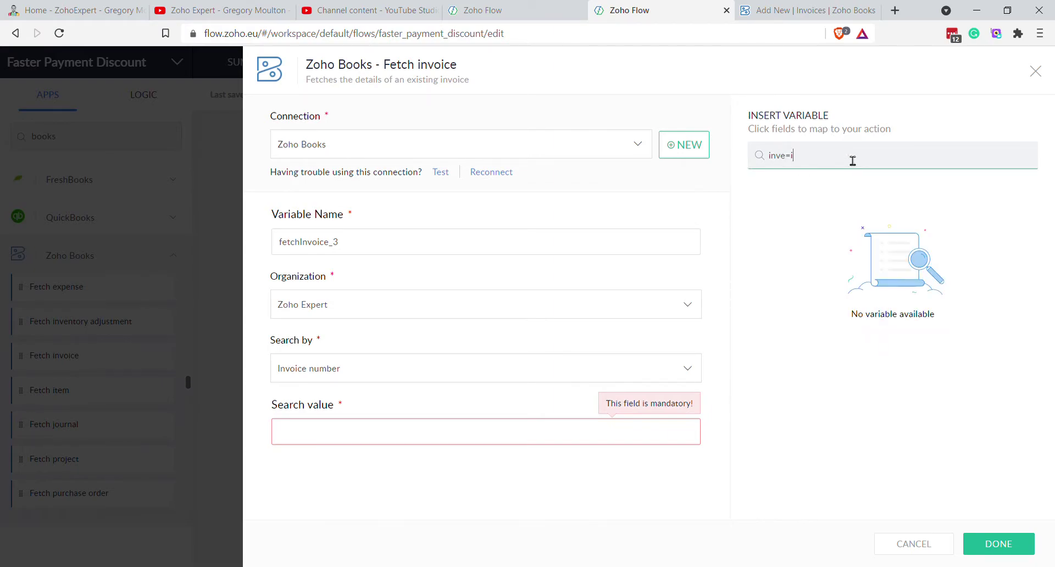
{"action": "type", "text": "="}
{"action": "key", "text": "BackSpace"}
{"action": "key", "text": "BackSpace"}
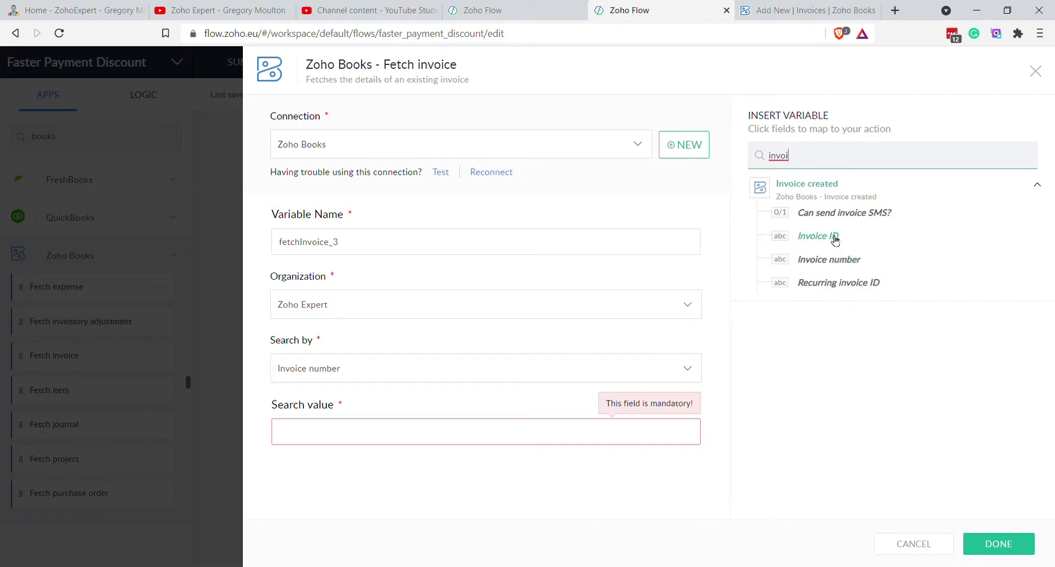
Change Search by to Invoice ID, map the trigger's Invoice ID as the search value, and save the Fetch invoice action
{"action": "left_click", "coordinate": [388, 372]}
{"action": "left_click", "coordinate": [358, 400]}
{"action": "left_click", "coordinate": [361, 434]}
{"action": "left_click", "coordinate": [825, 237]}
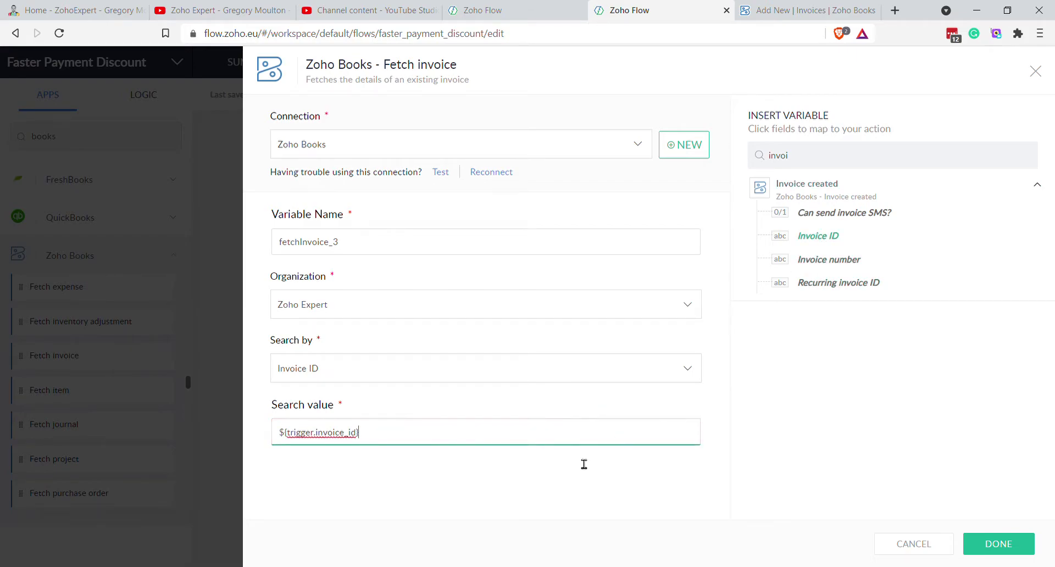
{"action": "left_click", "coordinate": [1009, 550]}
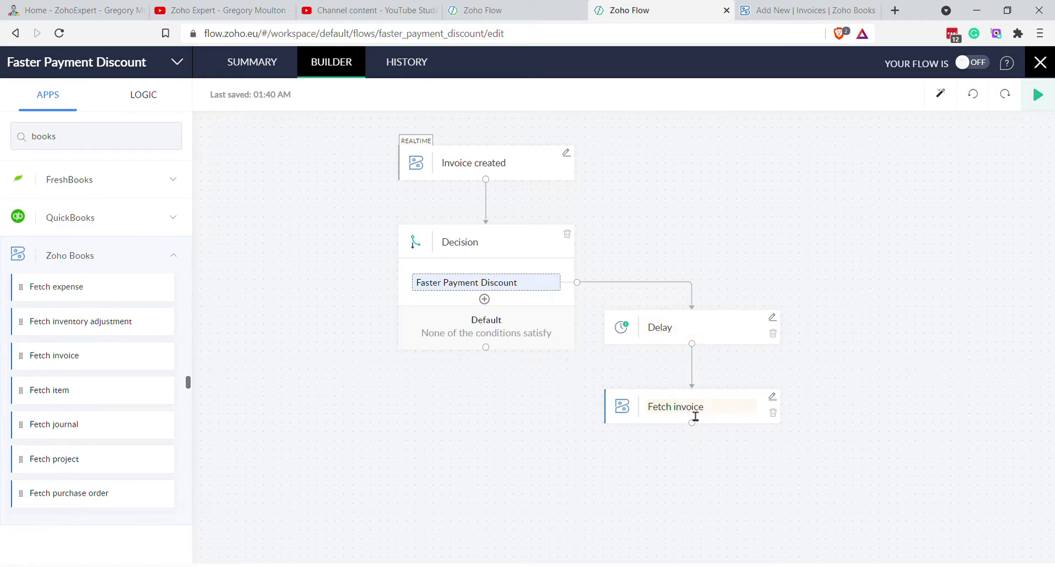
Add a Decision block beneath the Fetch invoice action
{"action": "left_click", "coordinate": [123, 101]}
{"action": "left_click_drag", "start_coordinate": [50, 247], "coordinate": [690, 489]}
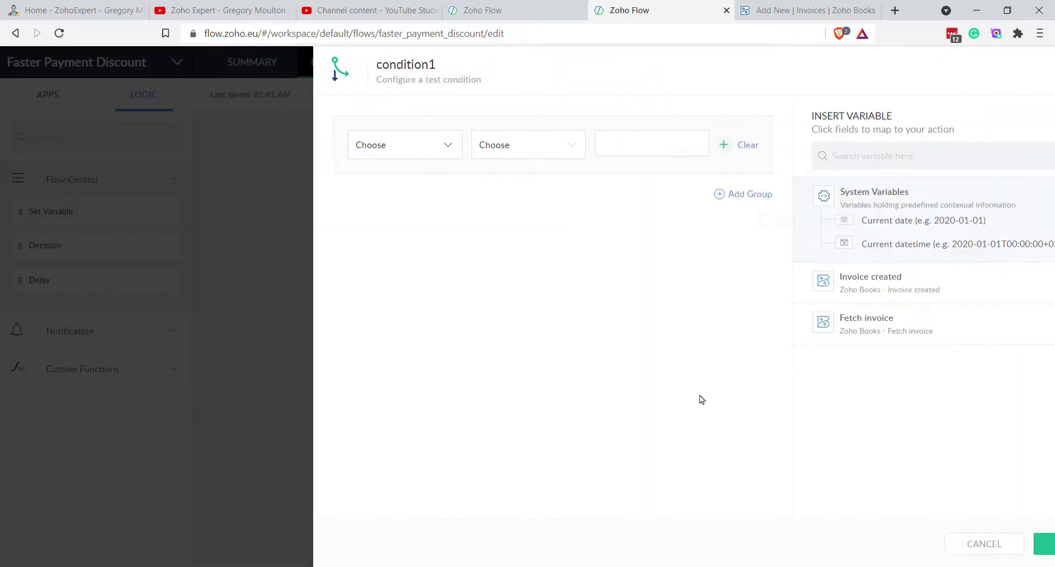
{"action": "left_click", "coordinate": [314, 152]}
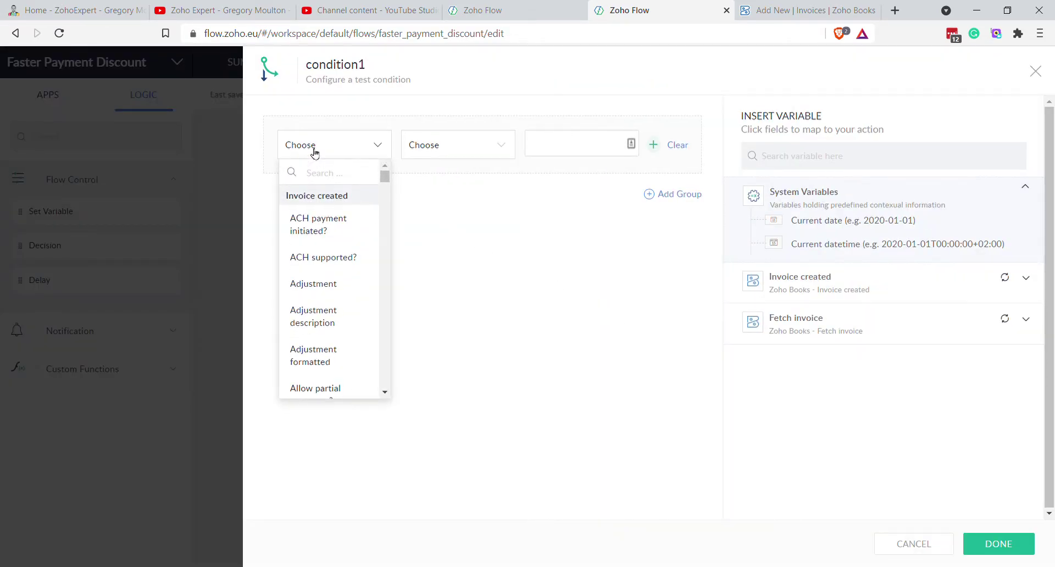
{"action": "type", "text": "amount"}
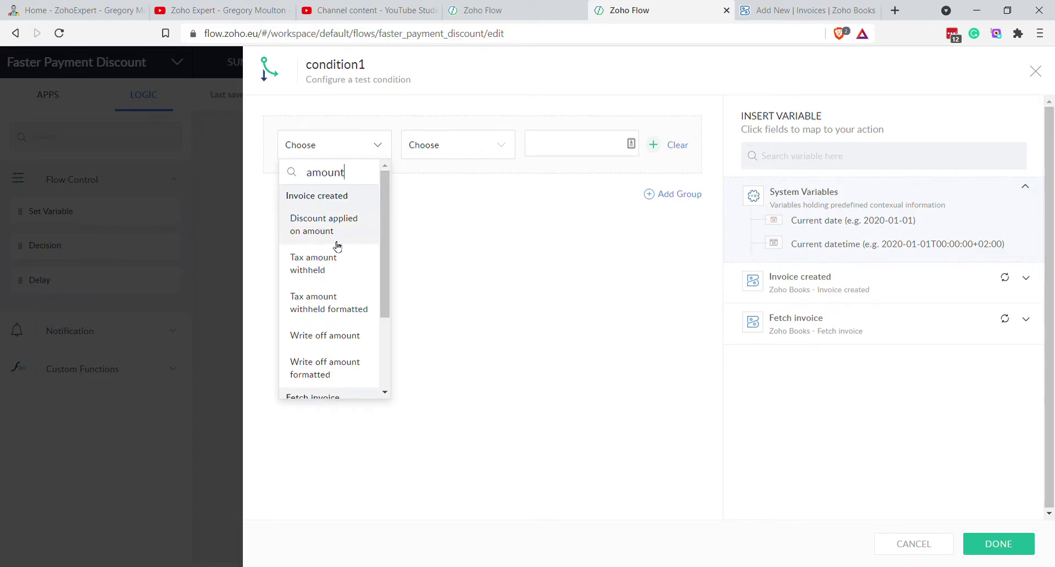
{"action": "scroll", "coordinate": [359, 247], "scroll_direction": "down", "scroll_amount": 1}
{"action": "scroll", "coordinate": [360, 251], "scroll_direction": "down", "scroll_amount": 1}
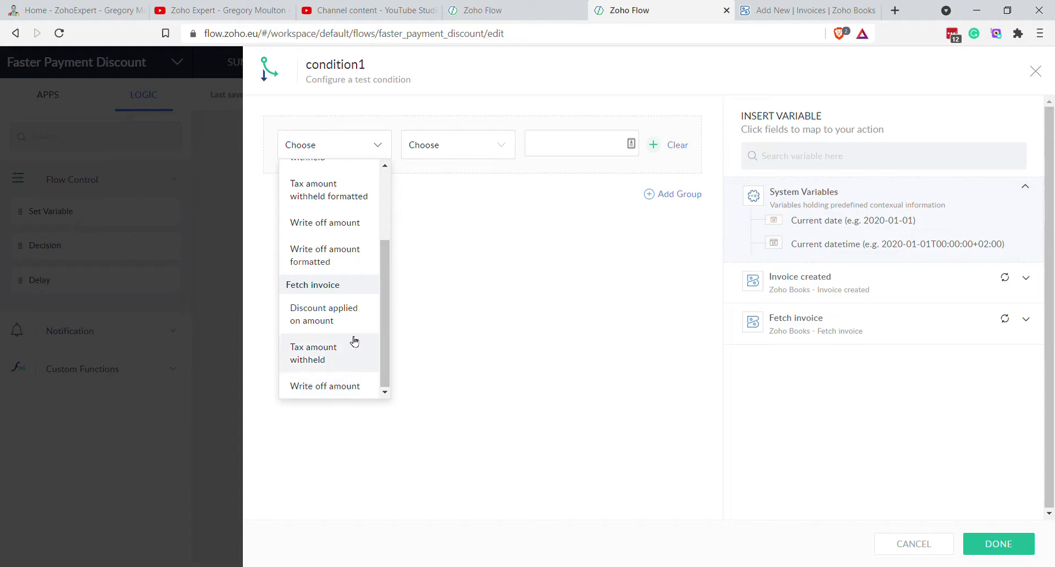
{"action": "scroll", "coordinate": [308, 220], "scroll_direction": "up", "scroll_amount": 2}
{"action": "double_click", "coordinate": [337, 174]}
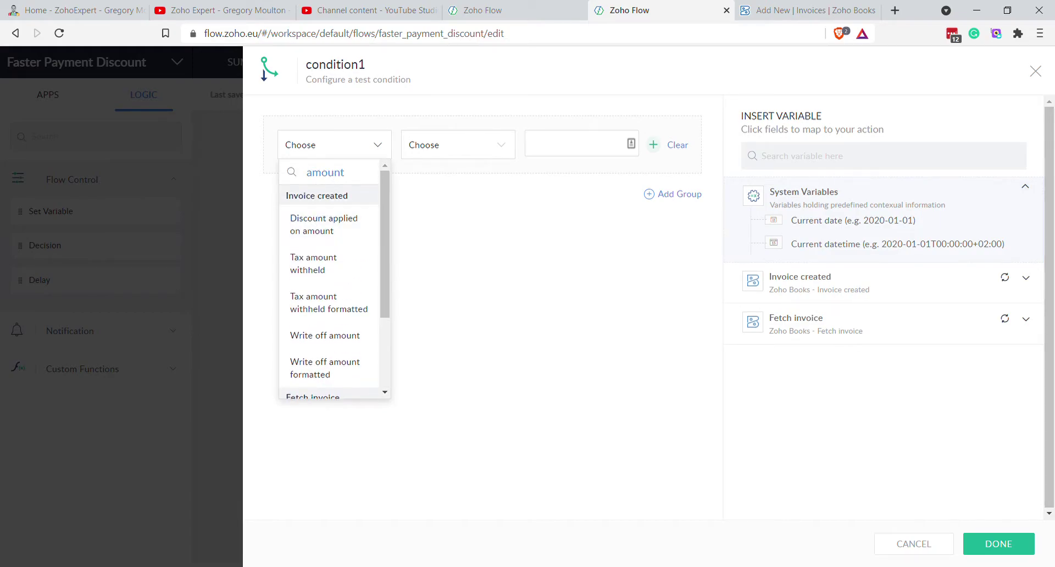
Check the decision in the Remove Faster Payment Discount flow, and set the new condition to the fetched invoice's Payment made with the equals operator
{"action": "left_click", "coordinate": [481, 10]}
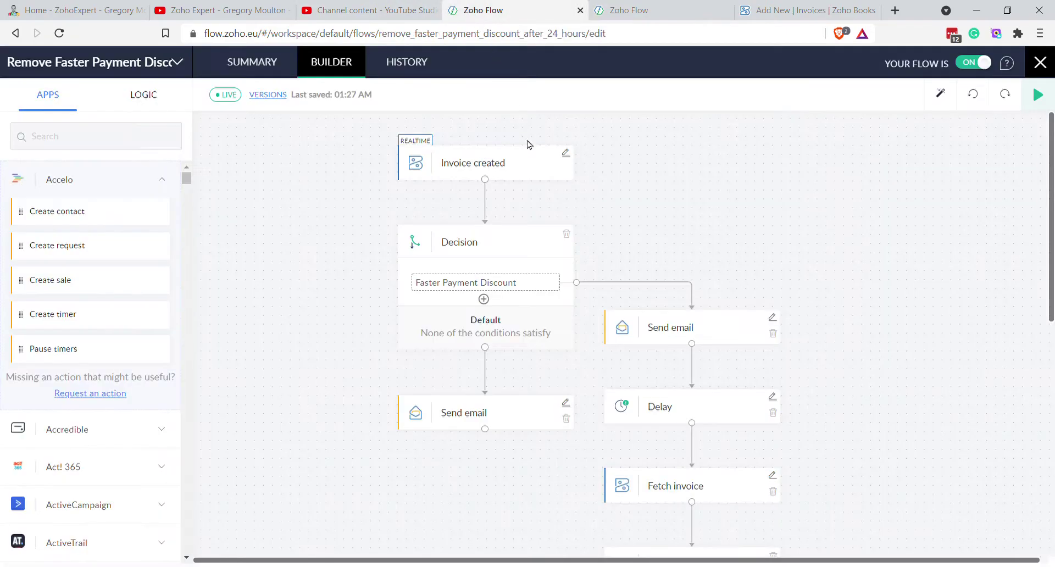
{"action": "scroll", "coordinate": [816, 402], "scroll_direction": "down", "scroll_amount": 3}
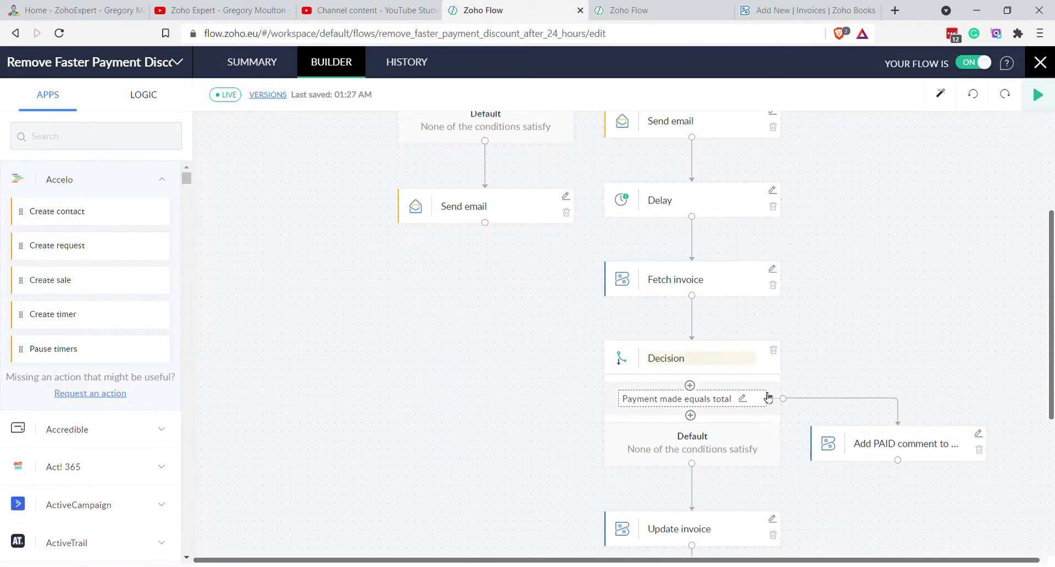
{"action": "left_click", "coordinate": [624, 10]}
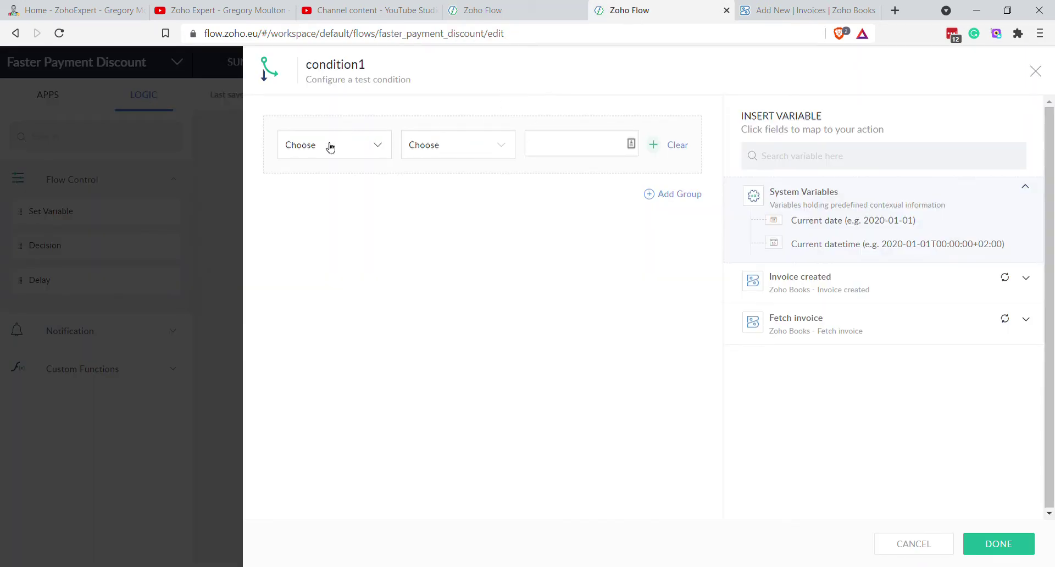
{"action": "left_click", "coordinate": [331, 147]}
{"action": "type", "text": "payment"}
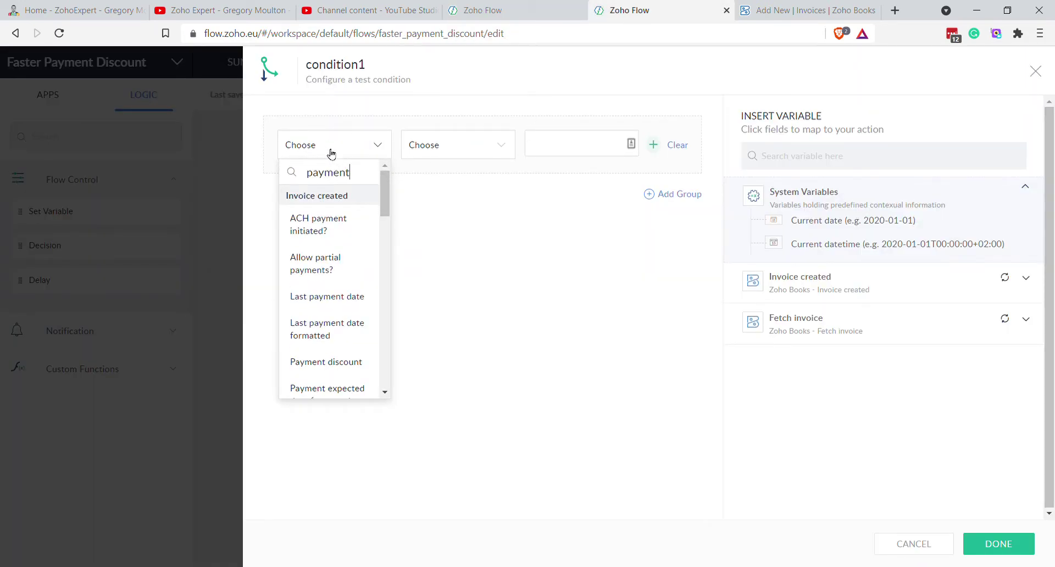
{"action": "scroll", "coordinate": [365, 266], "scroll_direction": "down", "scroll_amount": 4}
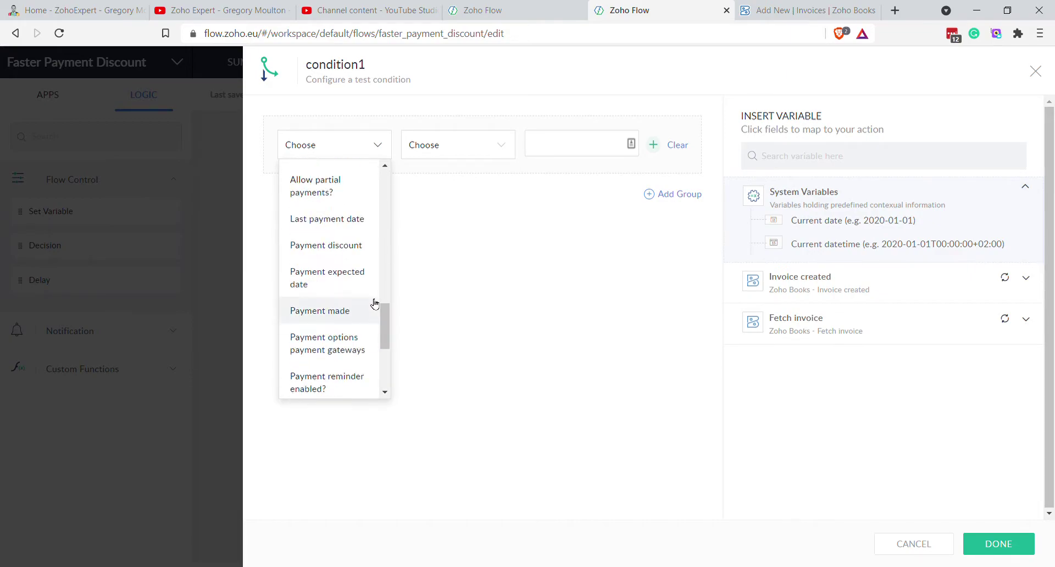
{"action": "scroll", "coordinate": [374, 304], "scroll_direction": "down", "scroll_amount": 3}
{"action": "scroll", "coordinate": [357, 355], "scroll_direction": "up", "scroll_amount": 3}
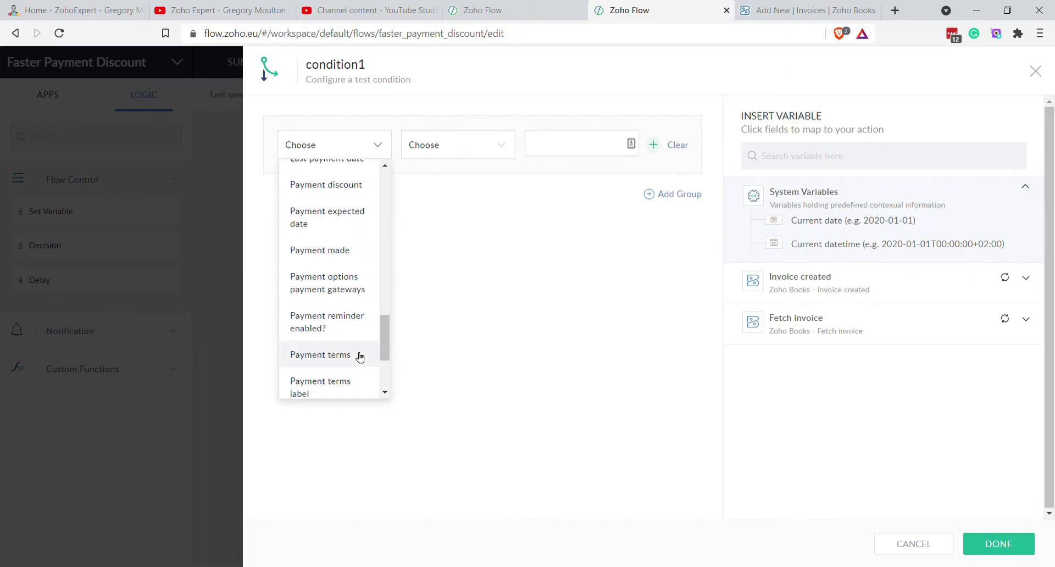
{"action": "left_click", "coordinate": [328, 252]}
{"action": "left_click", "coordinate": [456, 156]}
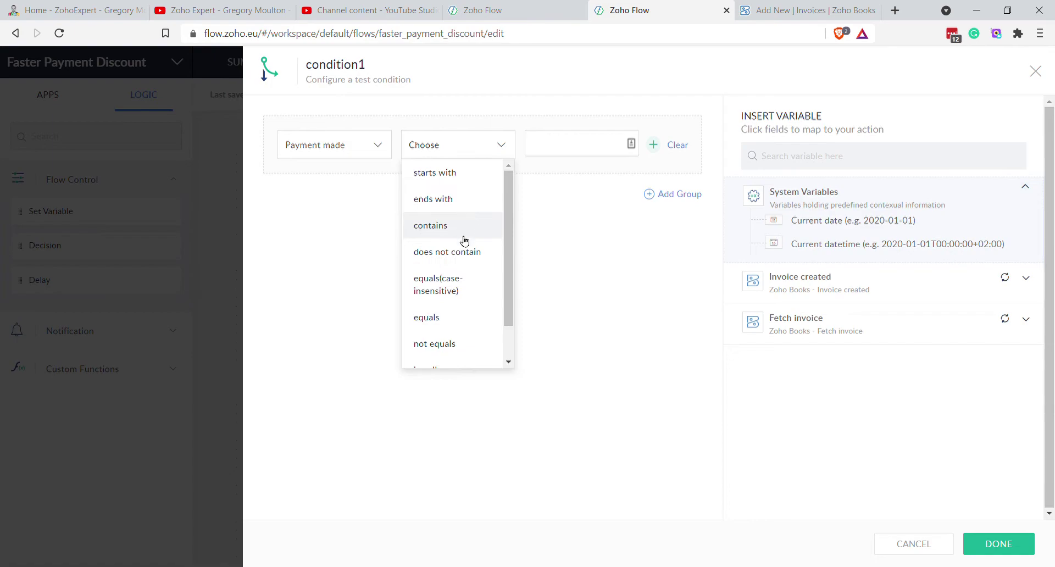
{"action": "left_click", "coordinate": [453, 322]}
Filter the variables by "total" and map the Invoice created trigger's Total as the condition's comparison value
{"action": "left_click", "coordinate": [563, 150]}
{"action": "left_click", "coordinate": [891, 283]}
{"action": "scroll", "coordinate": [881, 327], "scroll_direction": "down", "scroll_amount": 9}
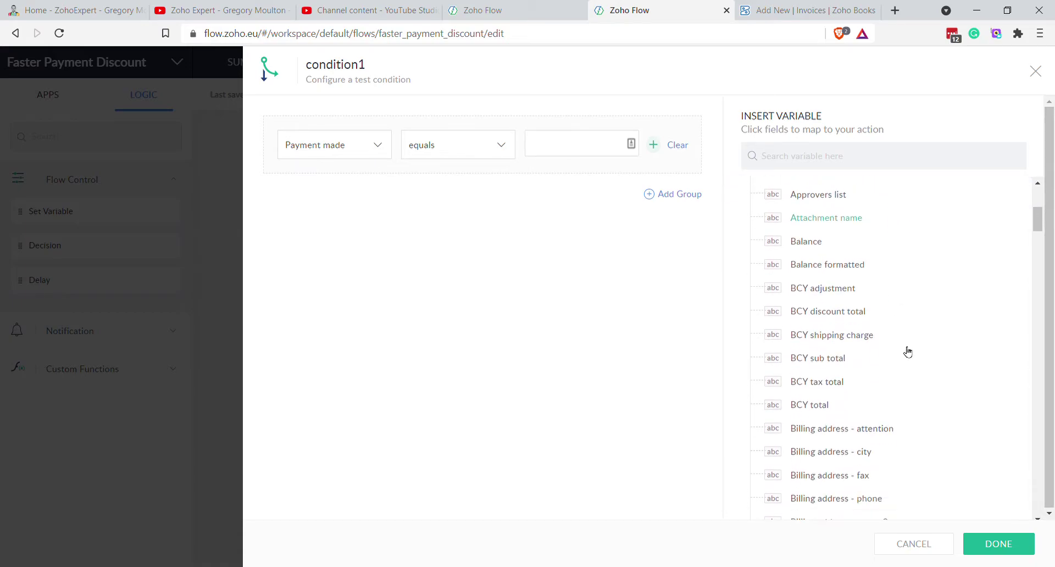
{"action": "left_click", "coordinate": [814, 157]}
{"action": "type", "text": "total"}
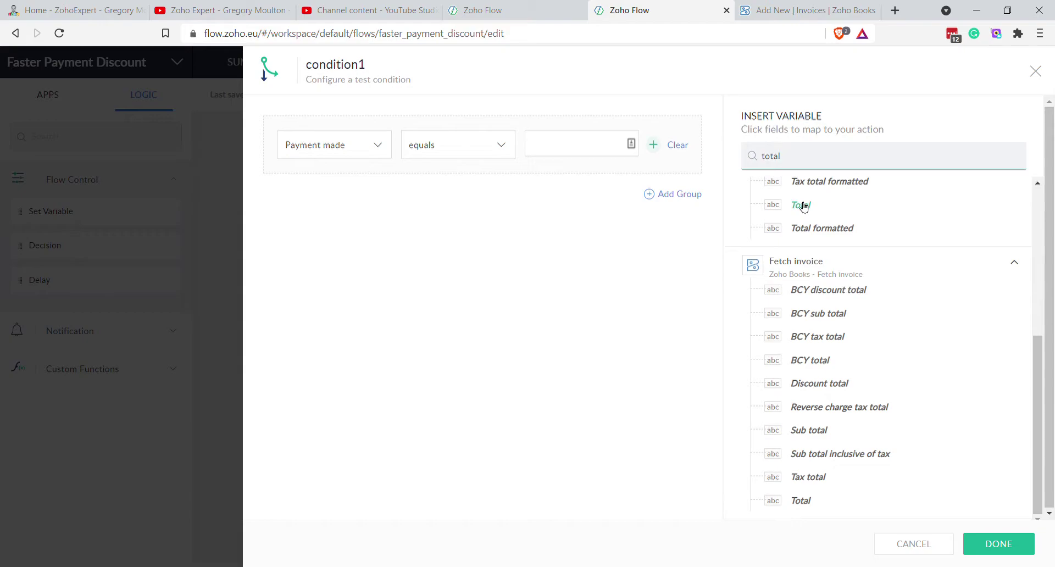
{"action": "left_click", "coordinate": [800, 205]}
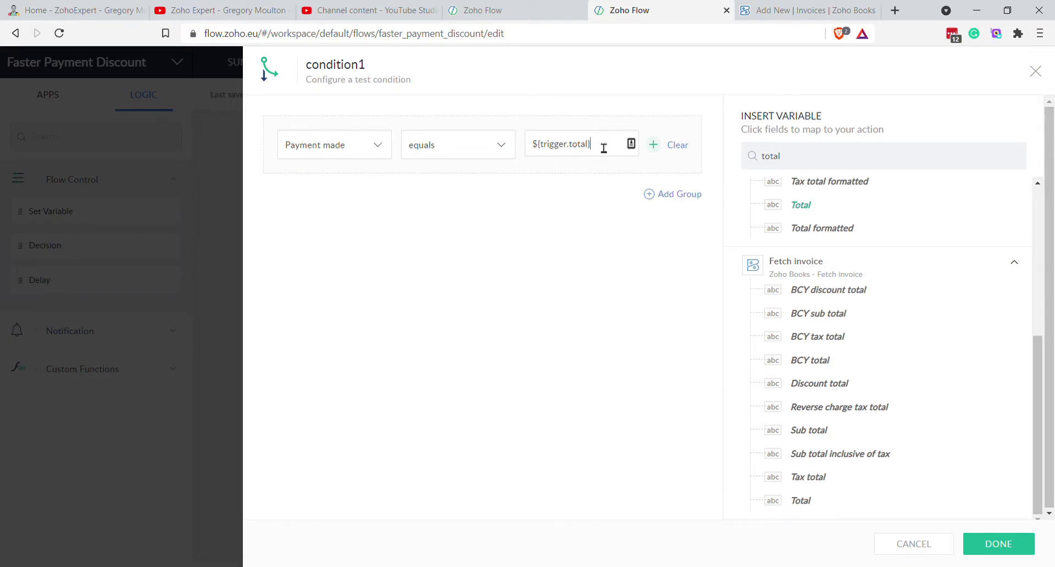
Replace the comparison value with the Fetch invoice Total variable and save the condition
{"action": "left_click", "coordinate": [534, 161]}
{"action": "key", "text": "ctrl+a"}
{"action": "key", "text": "BackSpace"}
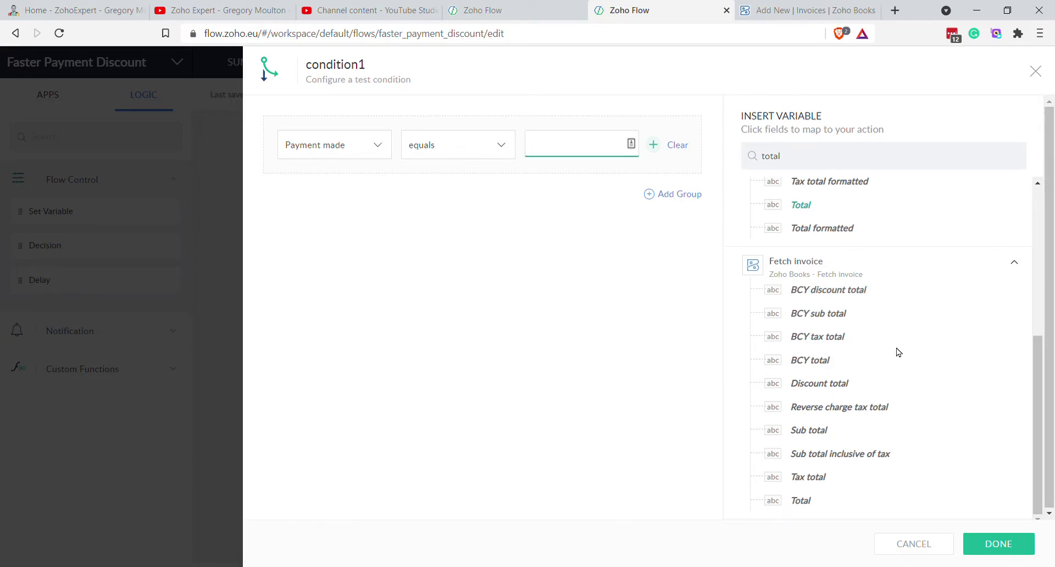
{"action": "left_click", "coordinate": [801, 500]}
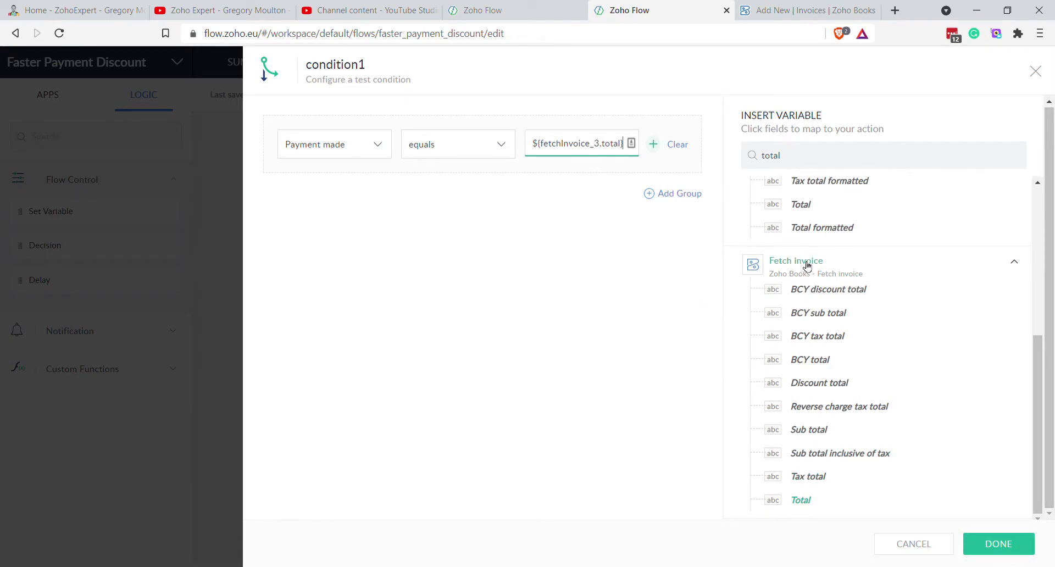
{"action": "left_click", "coordinate": [1010, 539]}
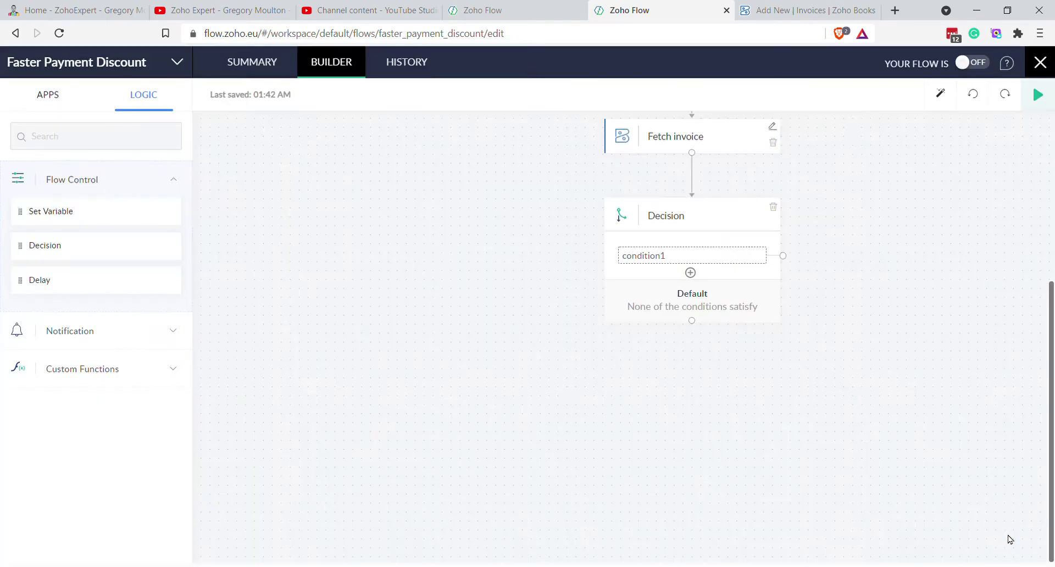
Rename the new decision's condition to "Amount Paid Equals Amount Due"
{"action": "left_click", "coordinate": [680, 265]}
{"action": "type", "text": "Amount Paid Equals"}
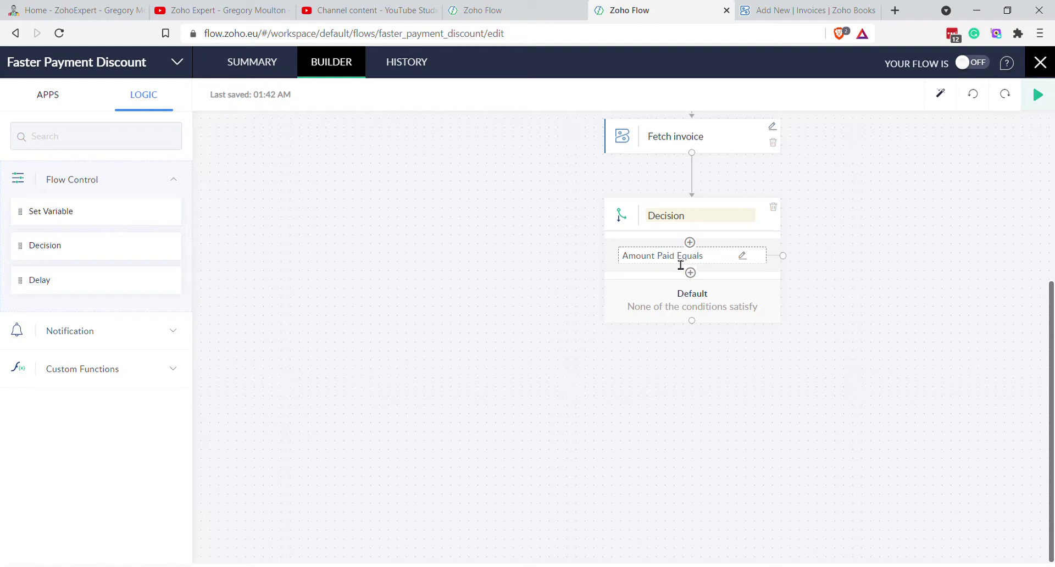
{"action": "type", "text": " Amount Due"}
{"action": "left_click", "coordinate": [547, 273]}
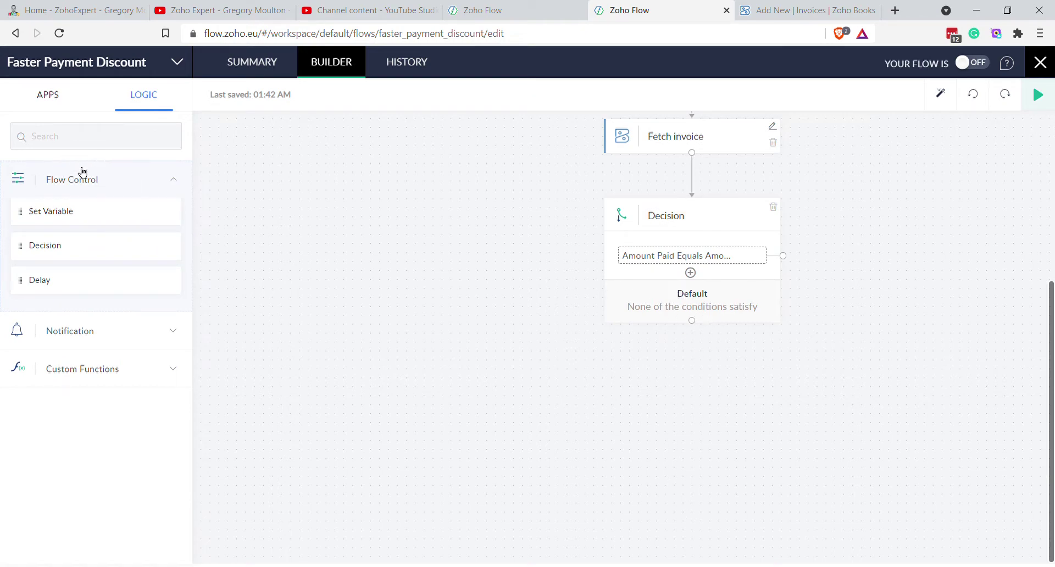
Search the apps for "update invoice" and add the Zoho Books Update invoice action beneath the decision's Default branch
{"action": "left_click", "coordinate": [62, 100]}
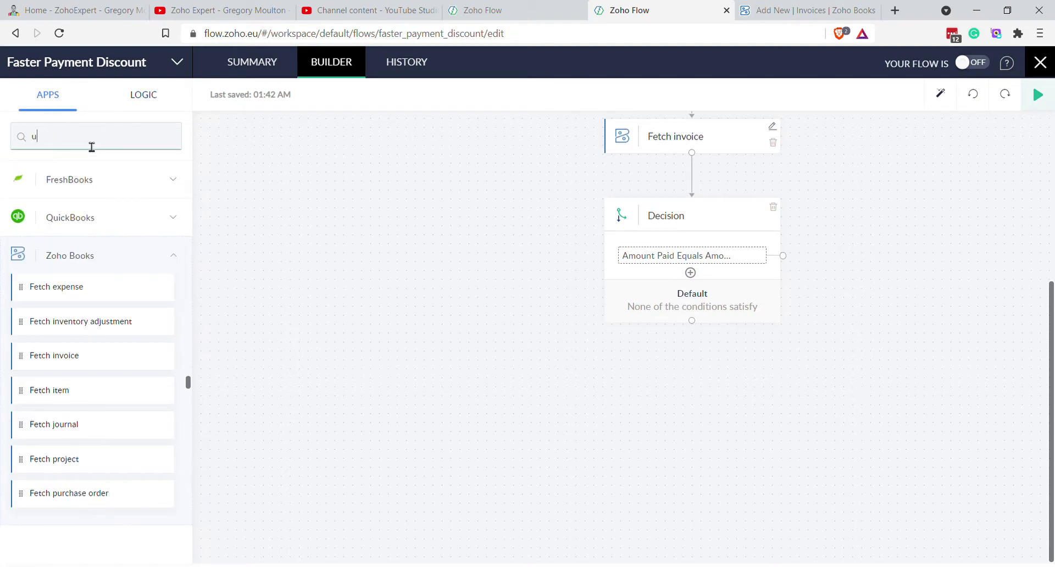
{"action": "type", "text": "pdate"}
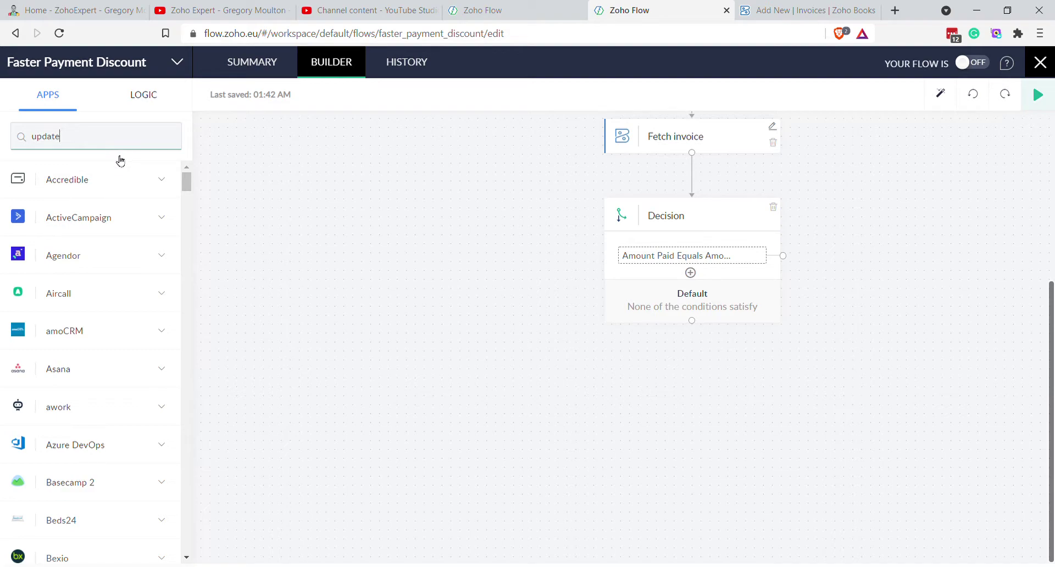
{"action": "scroll", "coordinate": [121, 164], "scroll_direction": "down", "scroll_amount": 7}
{"action": "type", "text": "invoice"}
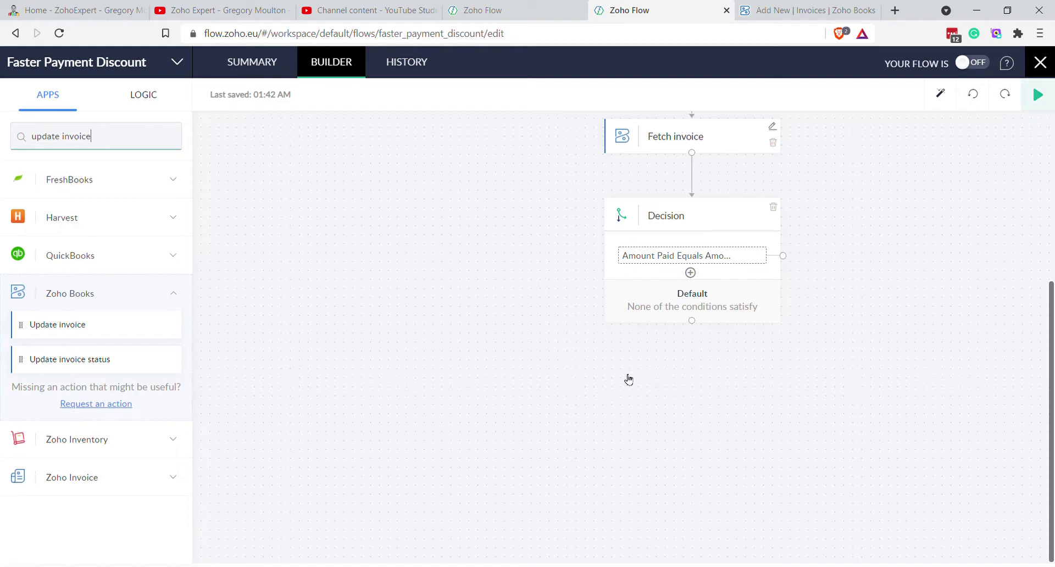
{"action": "left_click_drag", "start_coordinate": [158, 361], "coordinate": [776, 378]}
{"action": "left_click", "coordinate": [786, 374]}
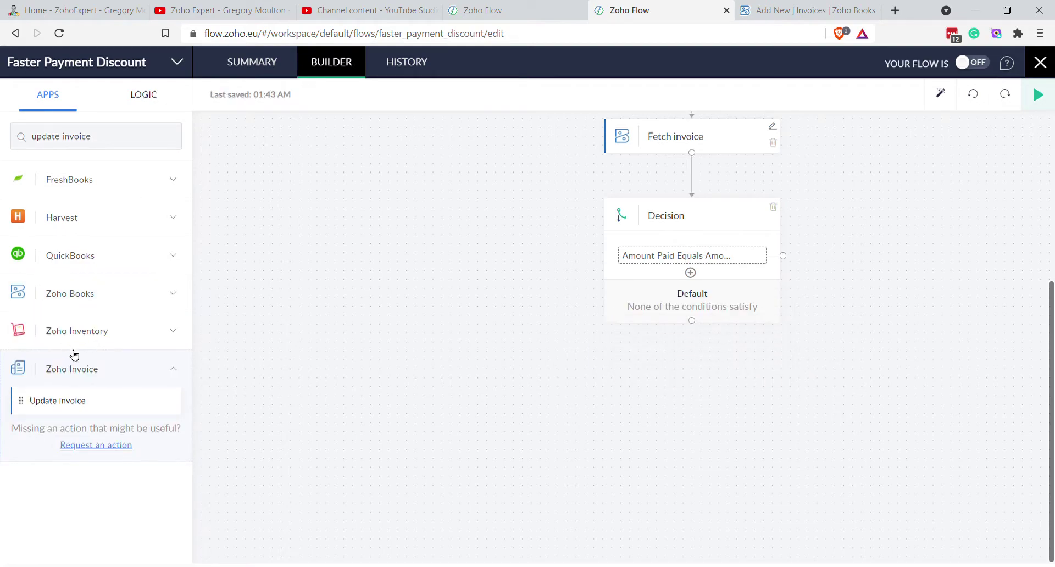
{"action": "left_click", "coordinate": [159, 302]}
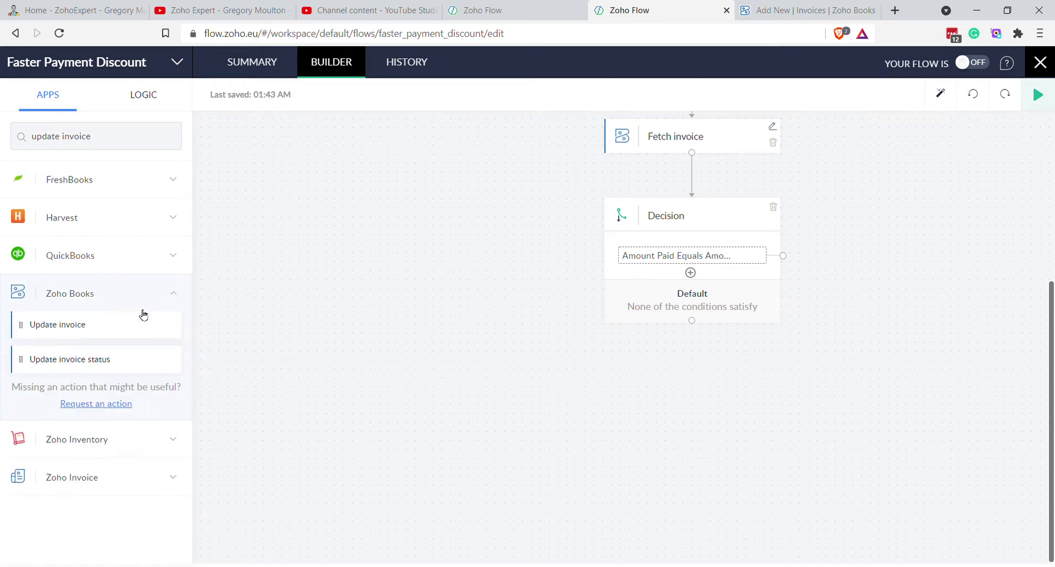
{"action": "left_click_drag", "start_coordinate": [76, 336], "coordinate": [654, 405]}
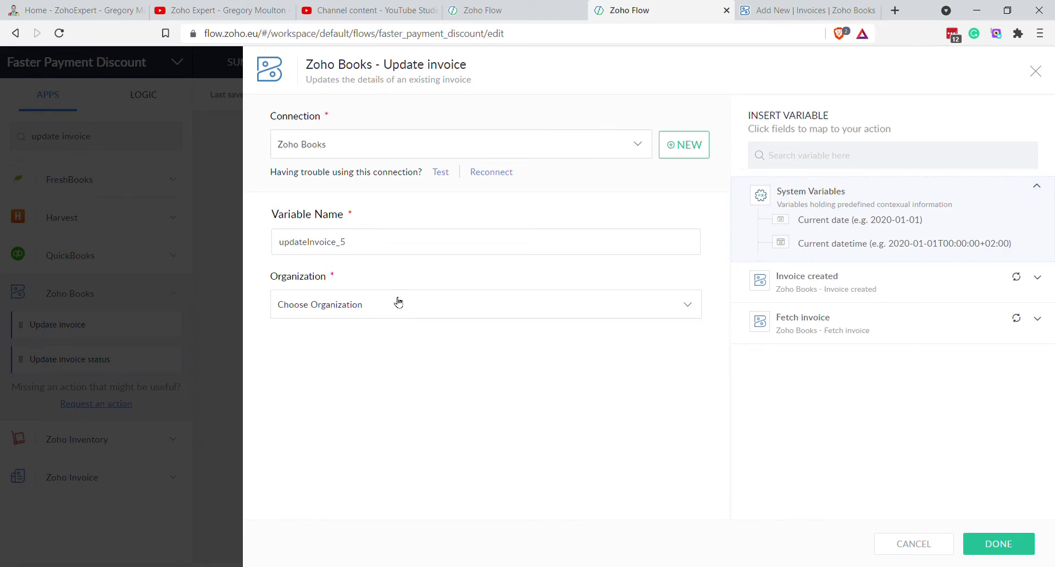
Set the Update invoice organization to Zoho Expert and map the Fetch invoice Invoice ID as its Invoice ID
{"action": "left_click", "coordinate": [393, 307]}
{"action": "left_click", "coordinate": [386, 330]}
{"action": "left_click", "coordinate": [403, 379]}
{"action": "left_click", "coordinate": [841, 319]}
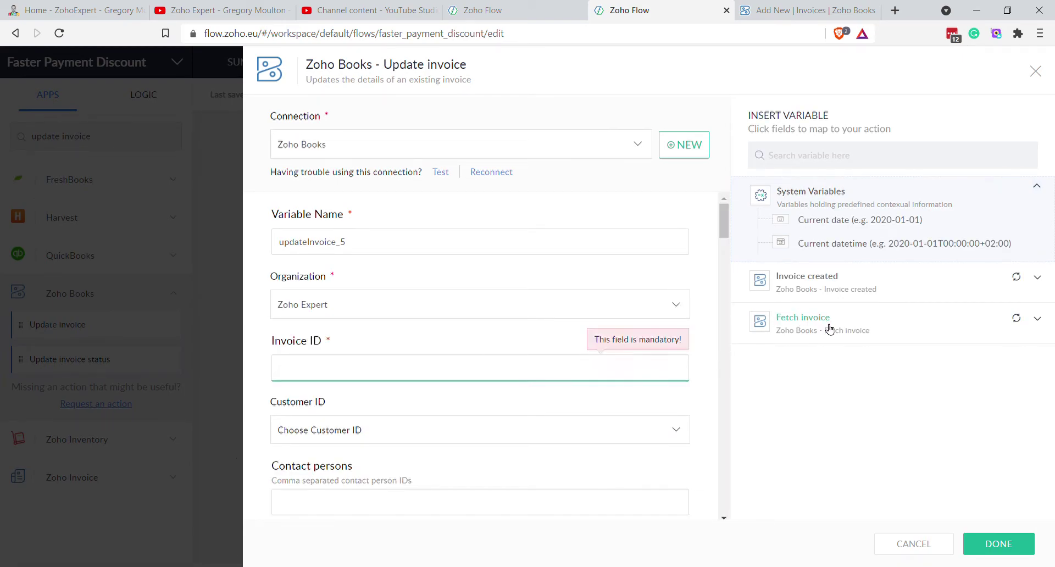
{"action": "scroll", "coordinate": [880, 341], "scroll_direction": "down", "scroll_amount": 15}
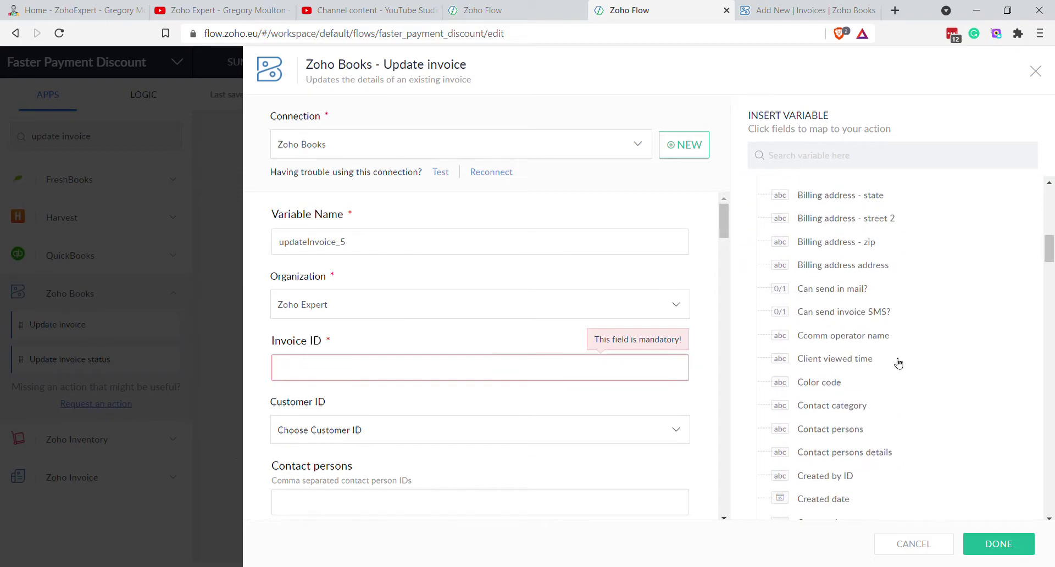
{"action": "scroll", "coordinate": [899, 363], "scroll_direction": "down", "scroll_amount": 20}
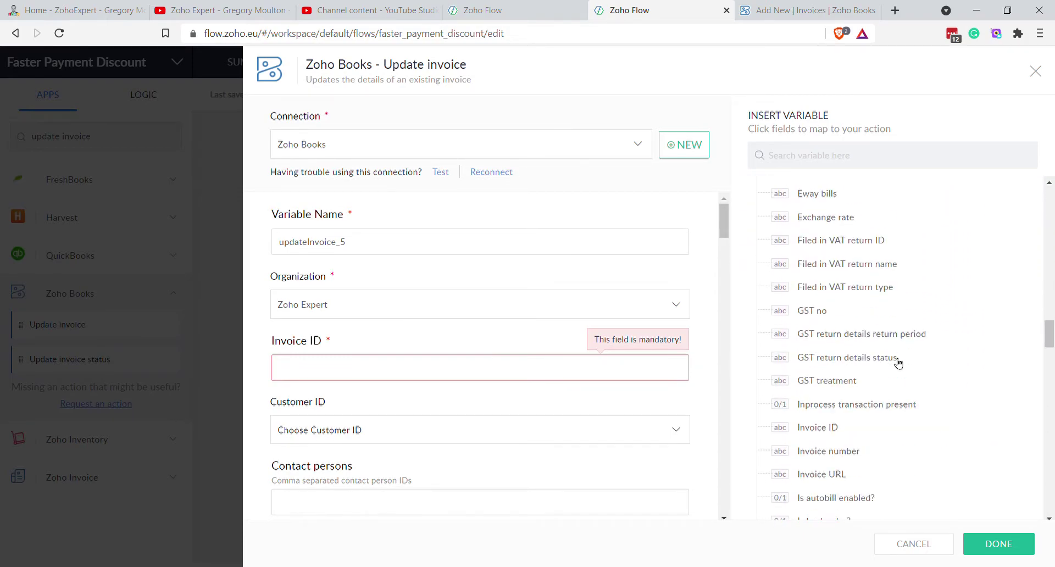
{"action": "scroll", "coordinate": [899, 363], "scroll_direction": "down", "scroll_amount": 8}
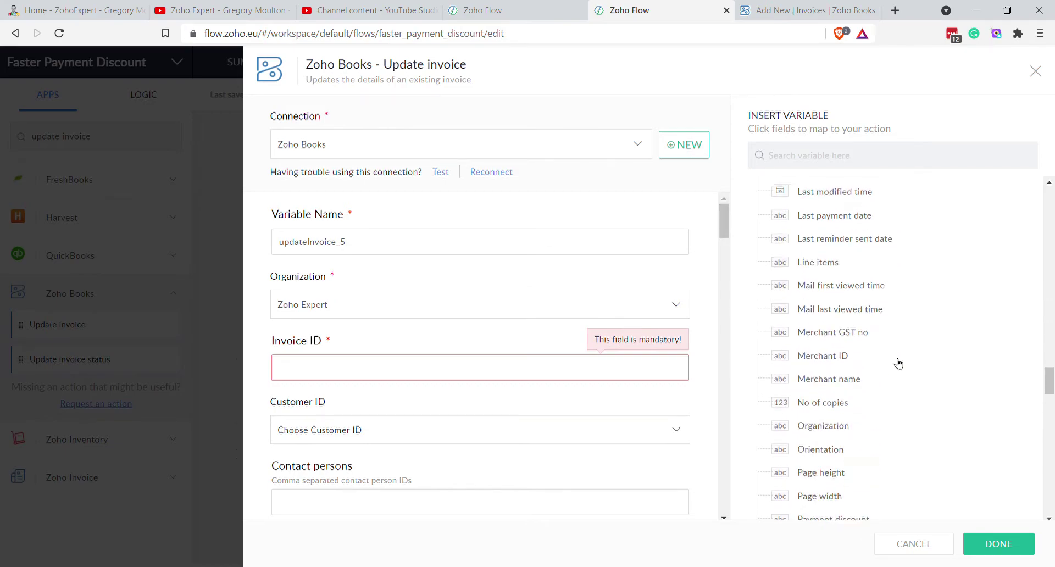
{"action": "scroll", "coordinate": [896, 363], "scroll_direction": "up", "scroll_amount": 7}
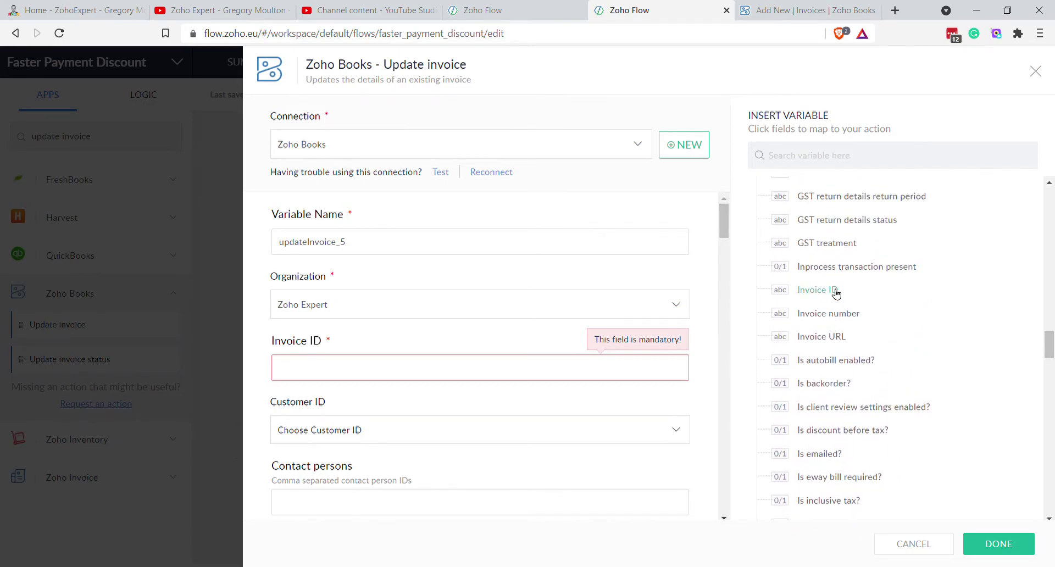
{"action": "left_click", "coordinate": [818, 290]}
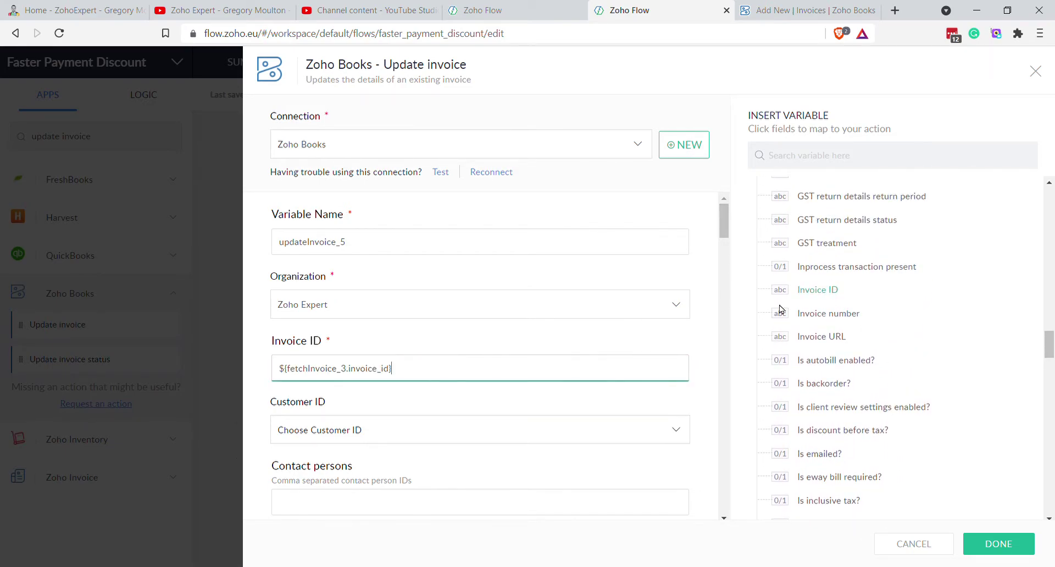
Set the Adjustment of the Update invoice action to 0
{"action": "scroll", "coordinate": [431, 387], "scroll_direction": "down", "scroll_amount": 5}
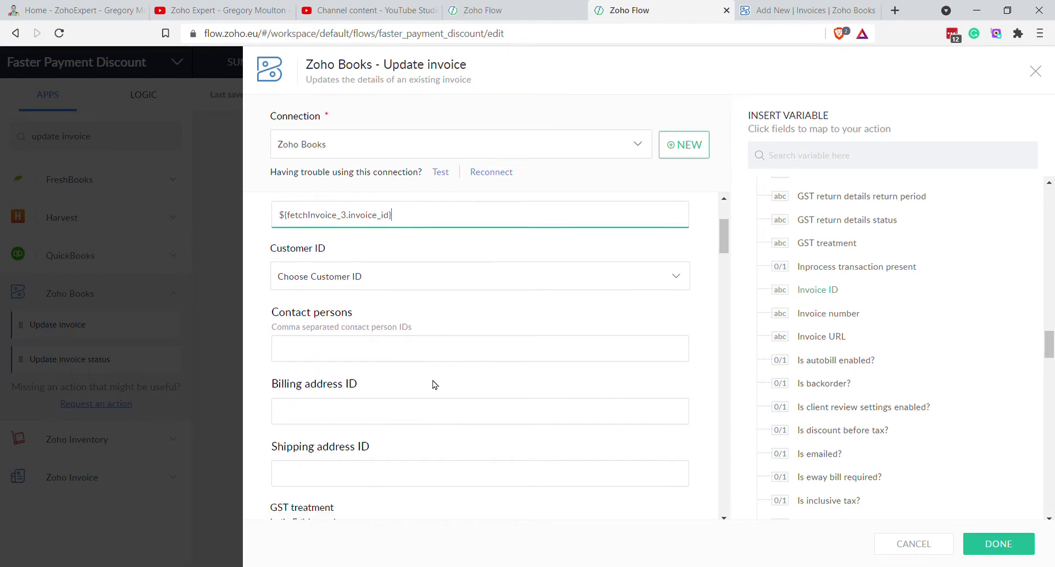
{"action": "scroll", "coordinate": [436, 383], "scroll_direction": "down", "scroll_amount": 5}
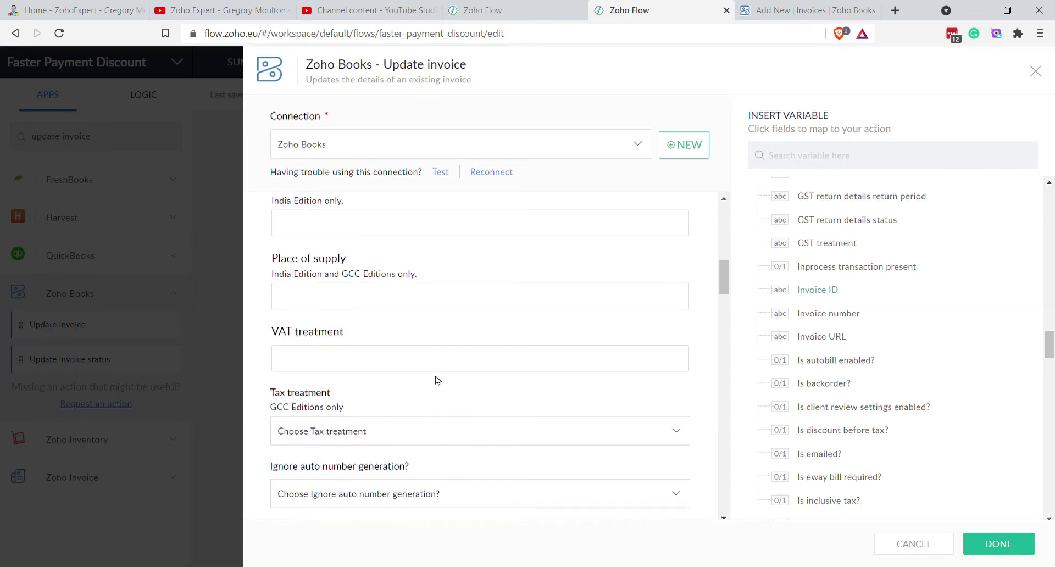
{"action": "scroll", "coordinate": [438, 378], "scroll_direction": "down", "scroll_amount": 5}
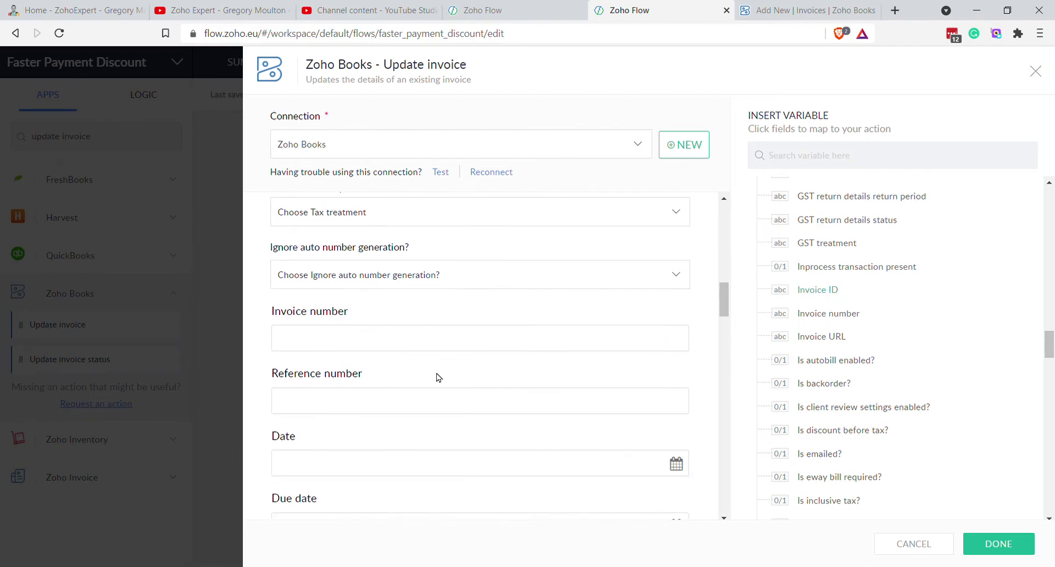
{"action": "scroll", "coordinate": [438, 377], "scroll_direction": "down", "scroll_amount": 3}
{"action": "scroll", "coordinate": [438, 378], "scroll_direction": "down", "scroll_amount": 5}
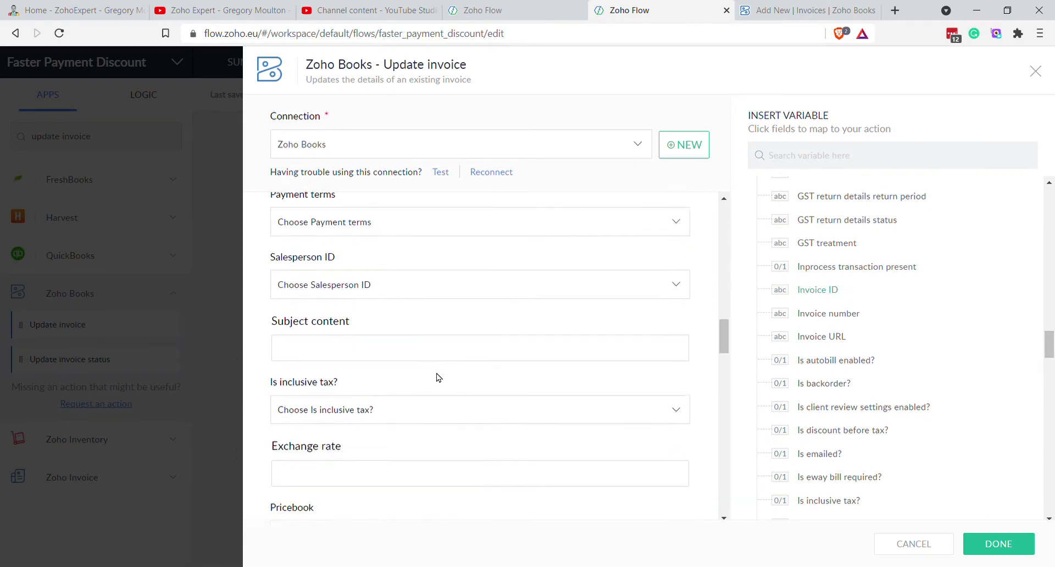
{"action": "scroll", "coordinate": [440, 377], "scroll_direction": "down", "scroll_amount": 5}
{"action": "scroll", "coordinate": [440, 375], "scroll_direction": "down", "scroll_amount": 5}
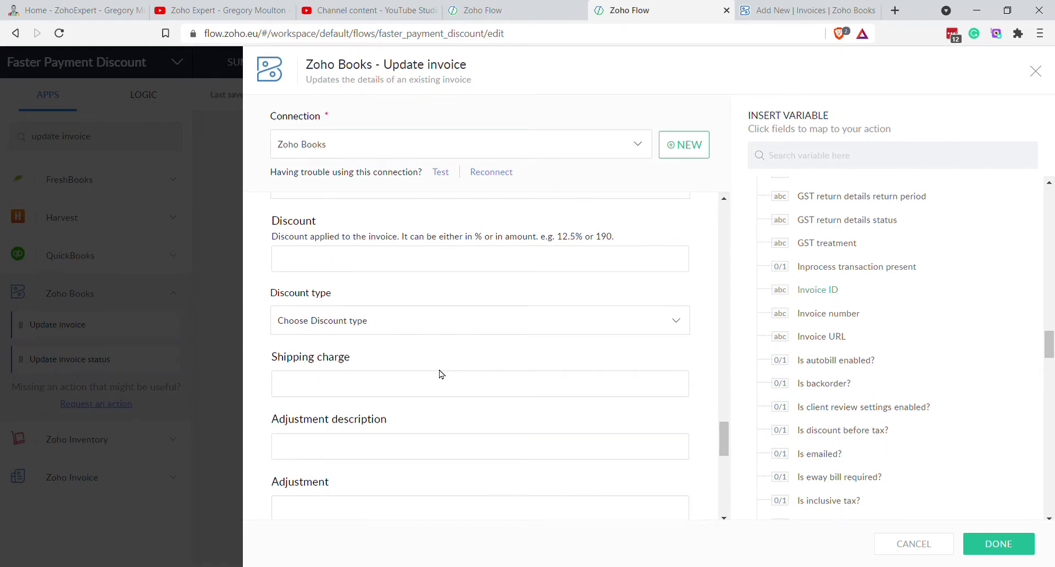
{"action": "scroll", "coordinate": [440, 374], "scroll_direction": "down", "scroll_amount": 2}
{"action": "left_click", "coordinate": [299, 316]}
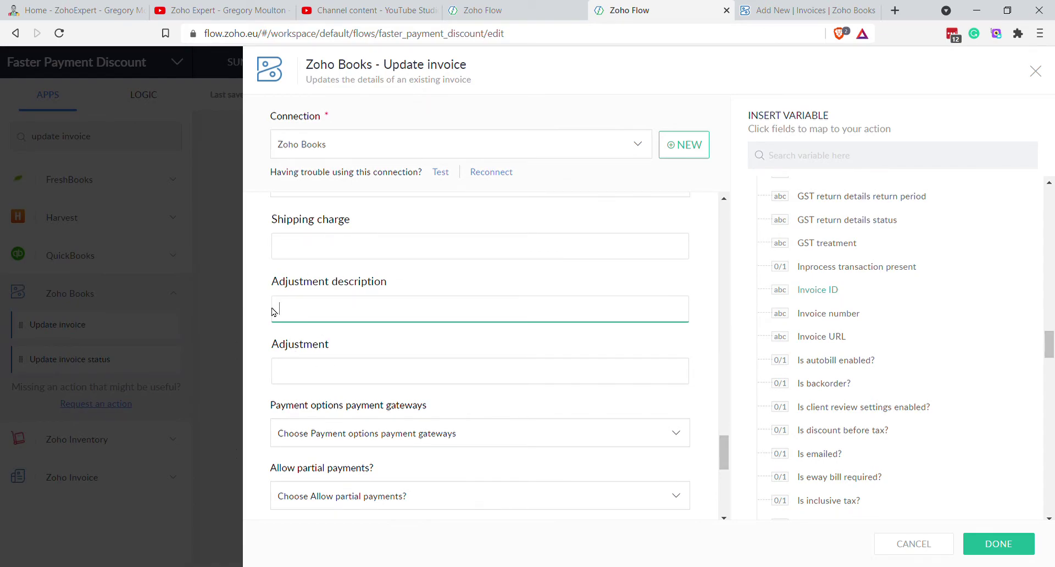
{"action": "left_click", "coordinate": [427, 379]}
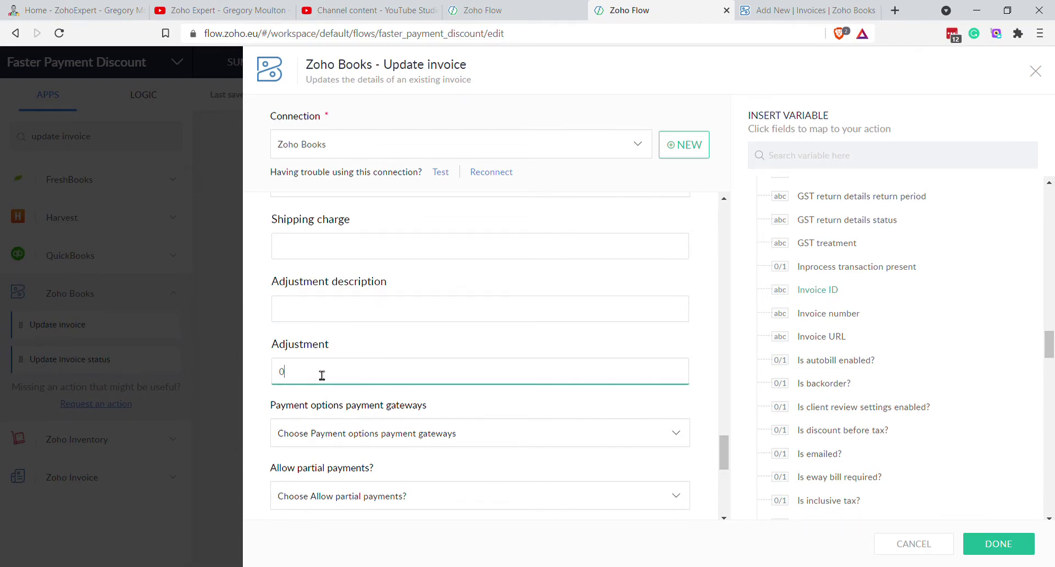
{"action": "left_click", "coordinate": [360, 321]}
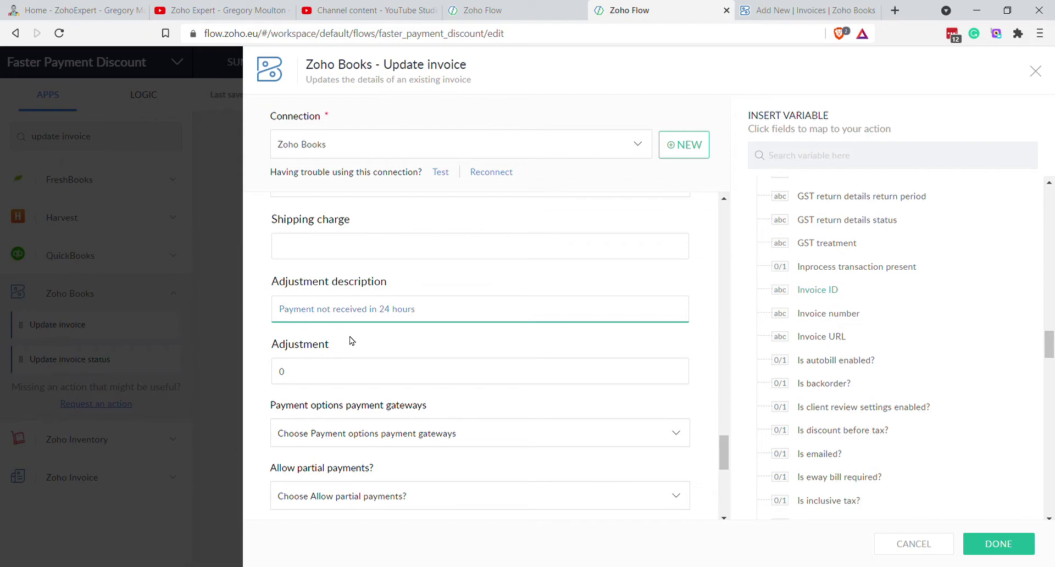
{"action": "key", "text": "ctrl+a"}
{"action": "key", "text": "BackSpace"}
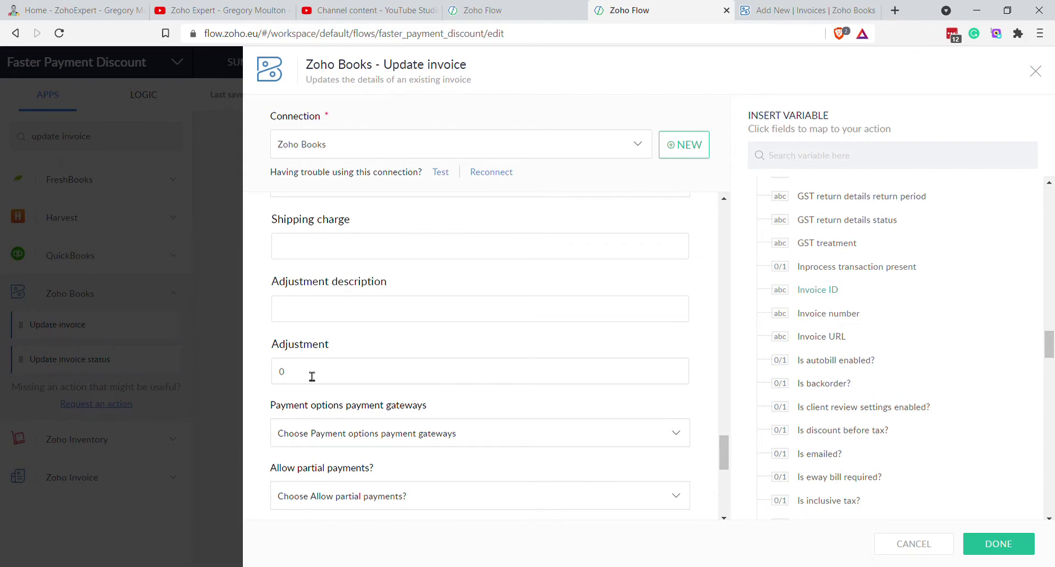
Write the customer notes "We did not receive your payment within 24 hours, therefore, the Faster Payment Discount of £"
{"action": "scroll", "coordinate": [389, 376], "scroll_direction": "down", "scroll_amount": 5}
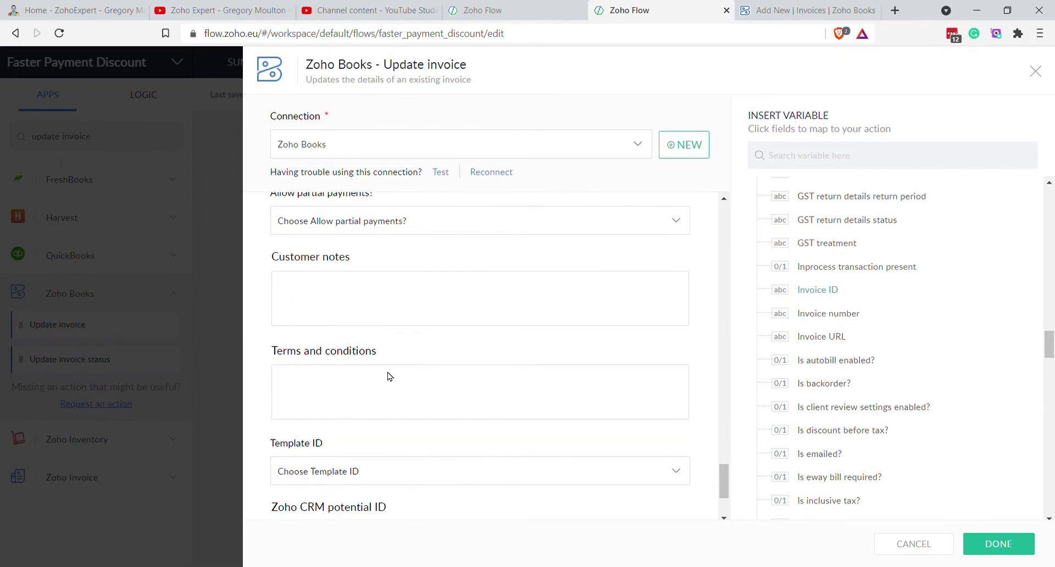
{"action": "scroll", "coordinate": [389, 376], "scroll_direction": "down", "scroll_amount": 2}
{"action": "scroll", "coordinate": [379, 373], "scroll_direction": "up", "scroll_amount": 3}
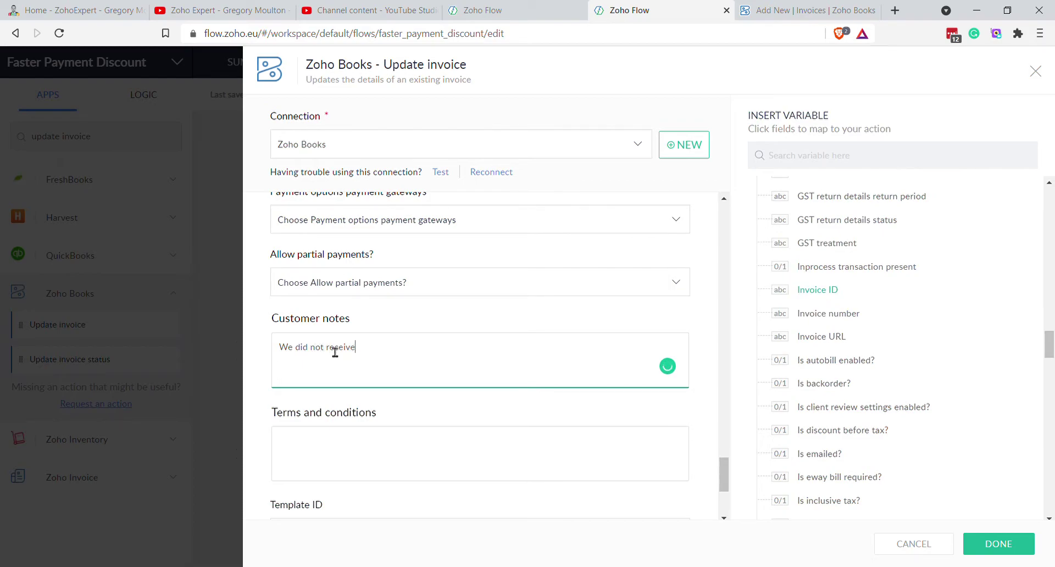
{"action": "type", "text": "your payment within 24 hours, therefore, the Faster"}
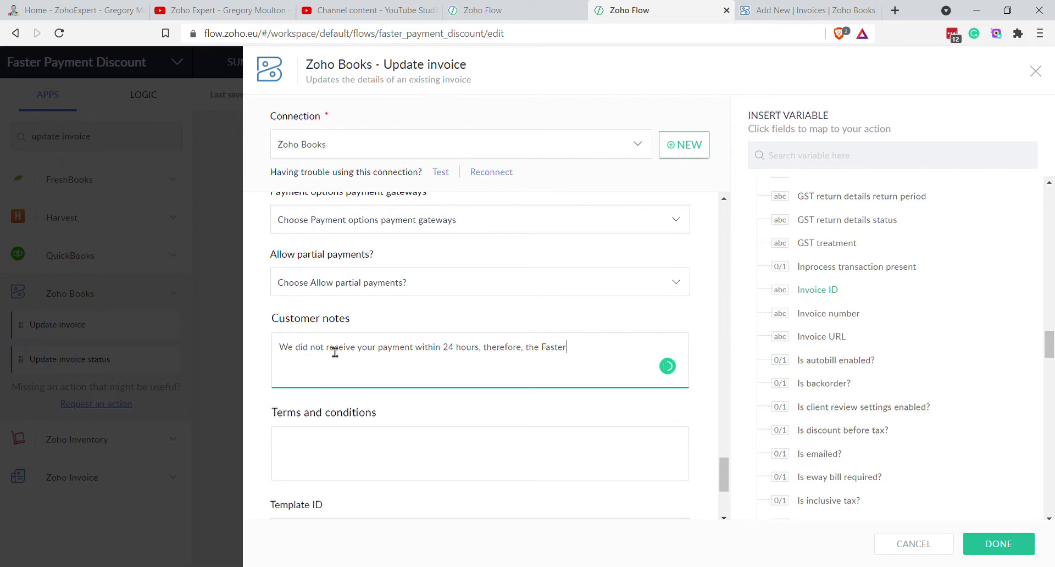
{"action": "type", "text": "Payment Discount of"}
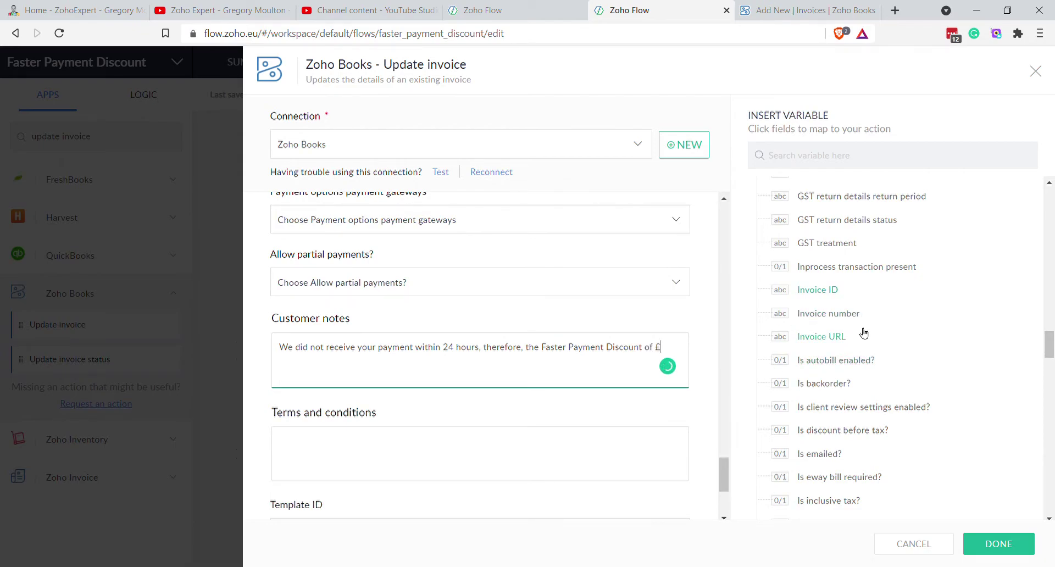
Filter the variables by "adjustment" and insert the Fetch invoice Adjustment after the pound sign in the customer notes
{"action": "left_click", "coordinate": [875, 164]}
{"action": "type", "text": "adjustment"}
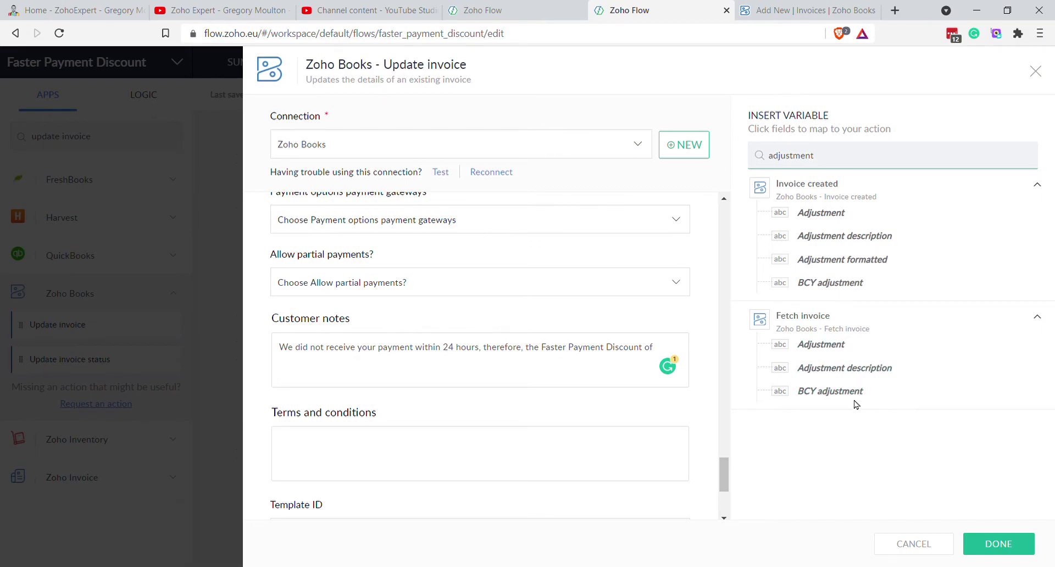
{"action": "left_click", "coordinate": [665, 353]}
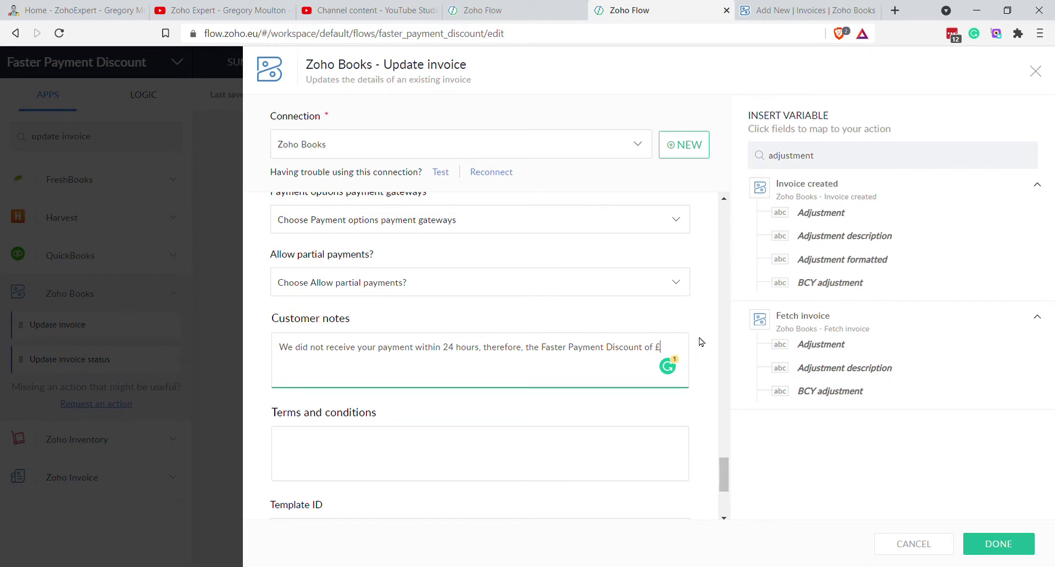
{"action": "left_click_drag", "start_coordinate": [825, 345], "coordinate": [683, 356]}
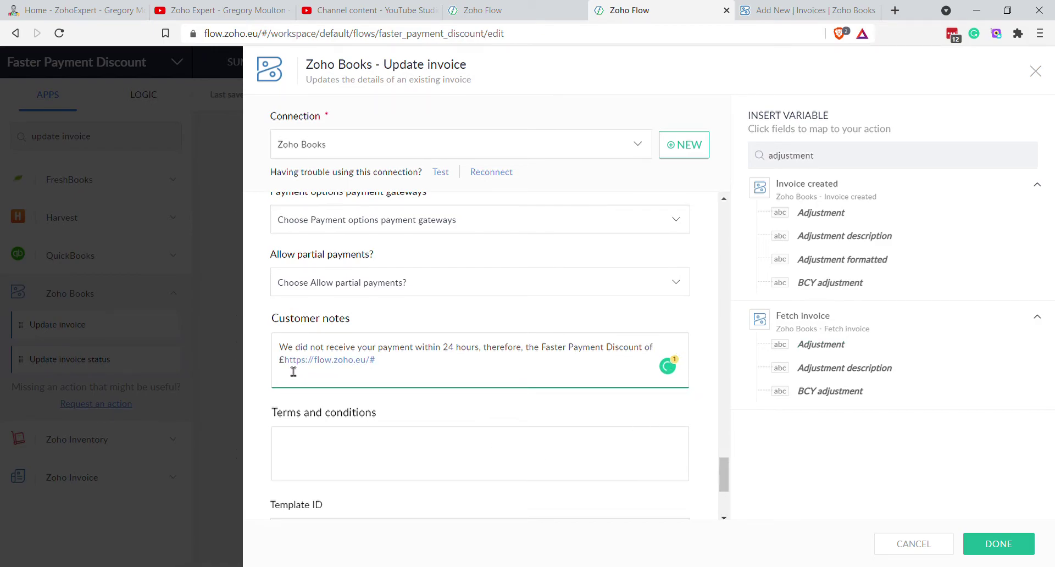
{"action": "key", "text": "ctrl+z"}
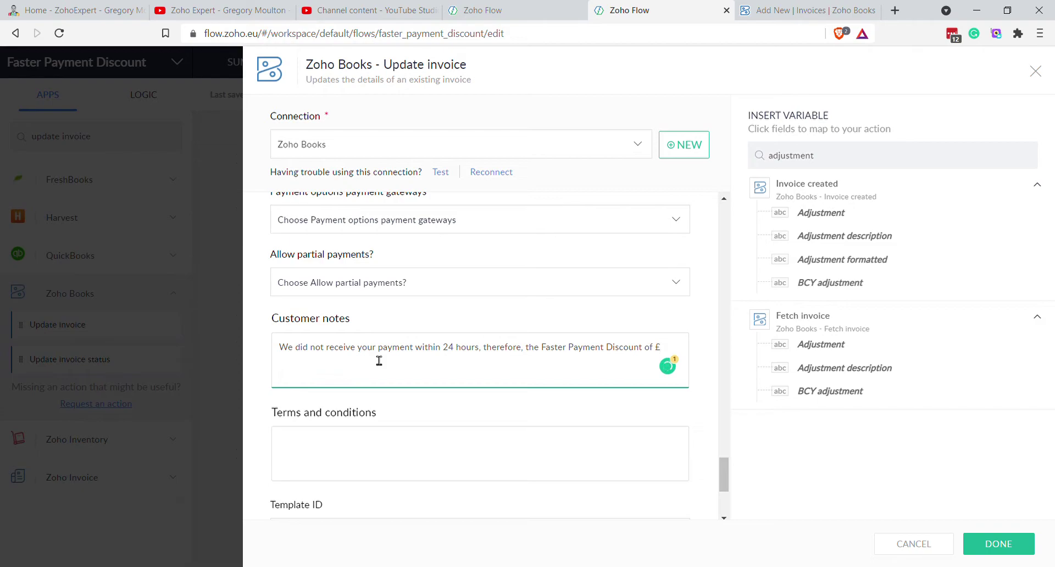
{"action": "left_click", "coordinate": [815, 344]}
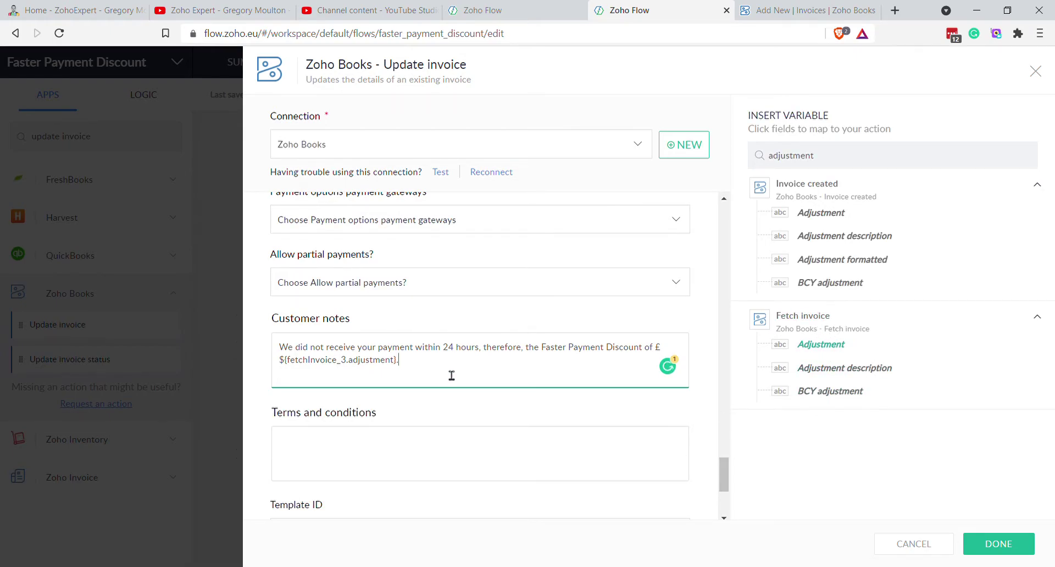
Enter a Reason beginning "Payment not received within 24 hours, therefore, Faster Payment Discount has" and save the Update invoice action
{"action": "scroll", "coordinate": [443, 408], "scroll_direction": "down", "scroll_amount": 4}
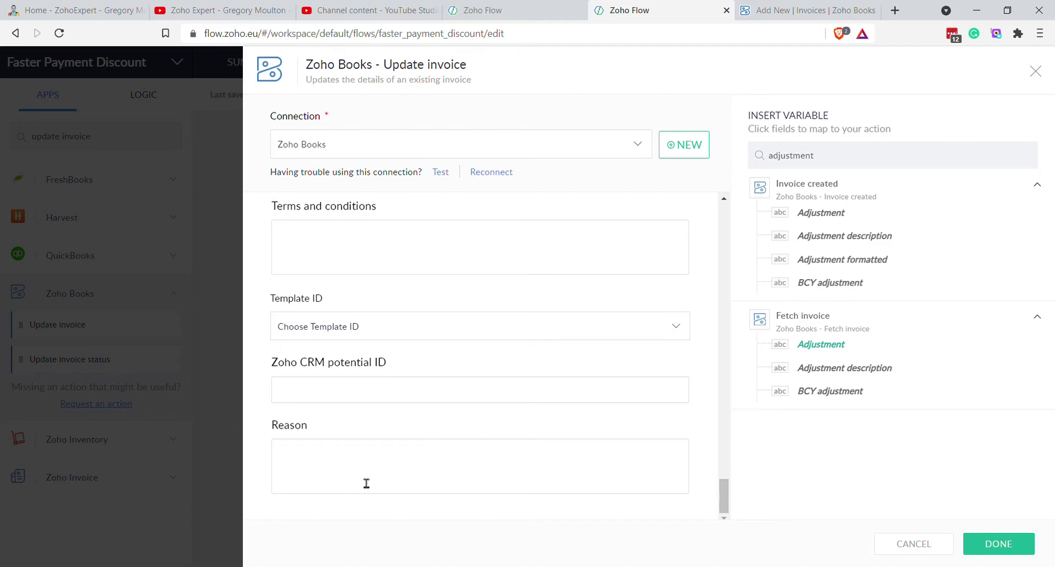
{"action": "left_click", "coordinate": [366, 483]}
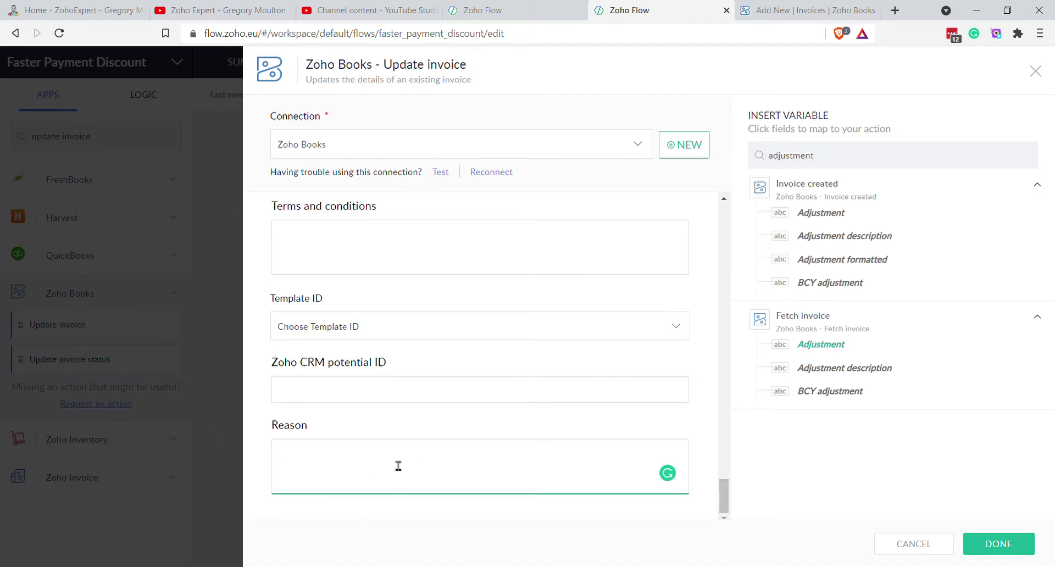
{"action": "type", "text": "Payment not received within 24 hours, therefore, Faster Payment Discount has"}
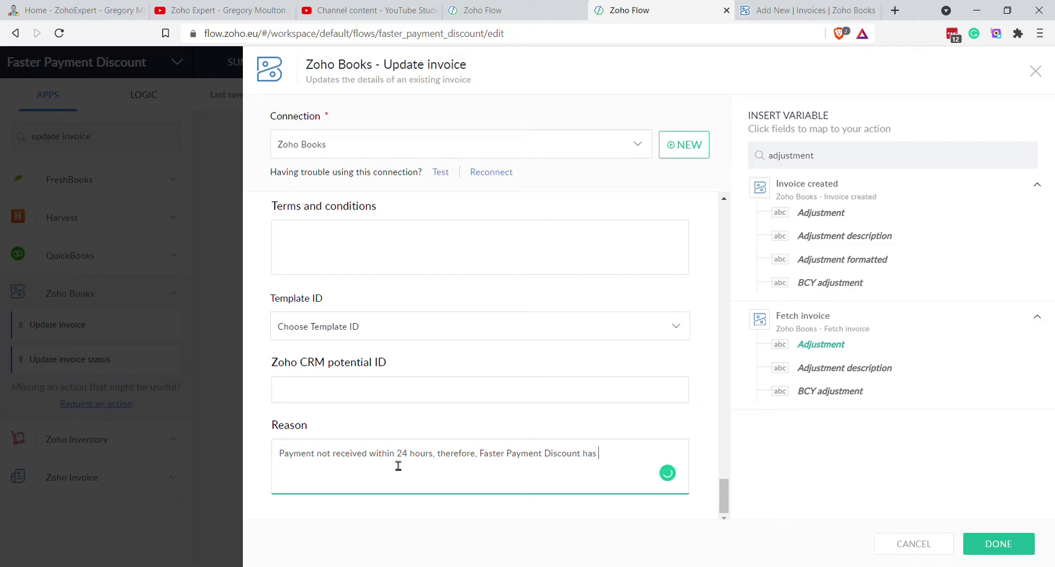
{"action": "type", "text": "moved"}
{"action": "left_click", "coordinate": [1011, 551]}
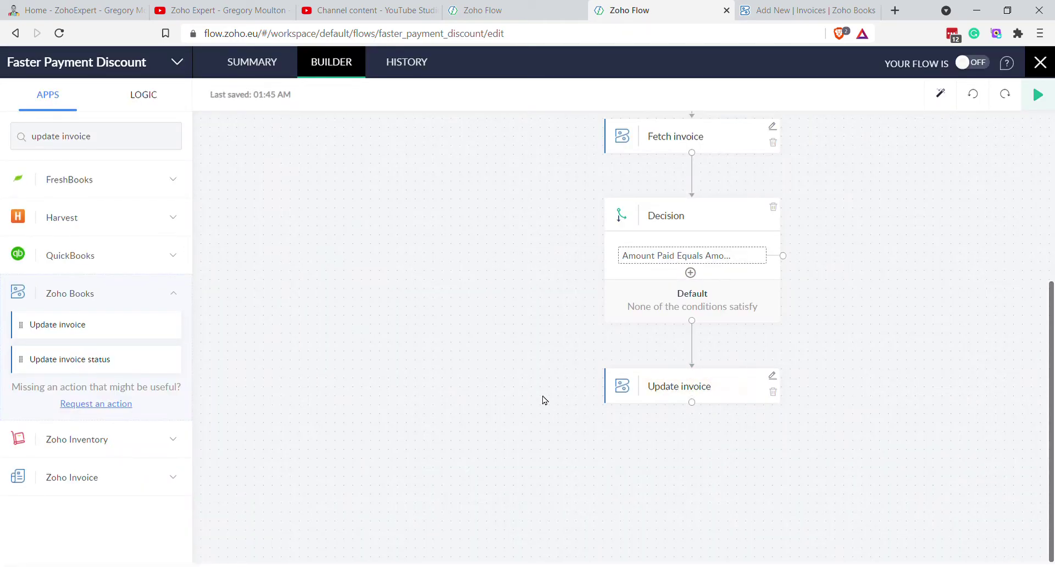
Find the Zoho Books actions, add Send invoice below the Update invoice action, and choose Zoho Expert as its organization
{"action": "left_click", "coordinate": [106, 147]}
{"action": "key", "text": "ctrl+a"}
{"action": "type", "text": "books"}
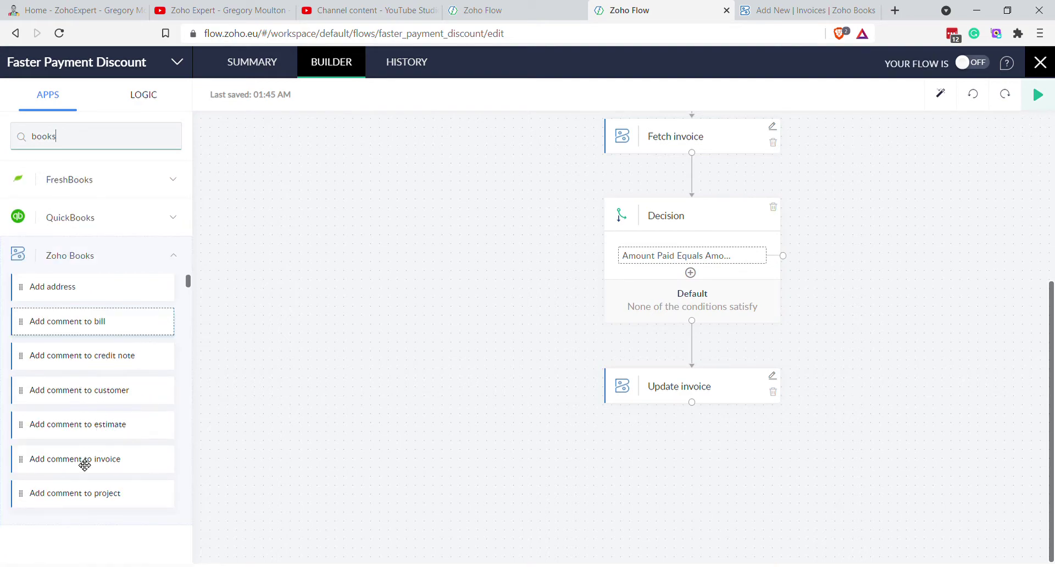
{"action": "scroll", "coordinate": [147, 436], "scroll_direction": "down", "scroll_amount": 20}
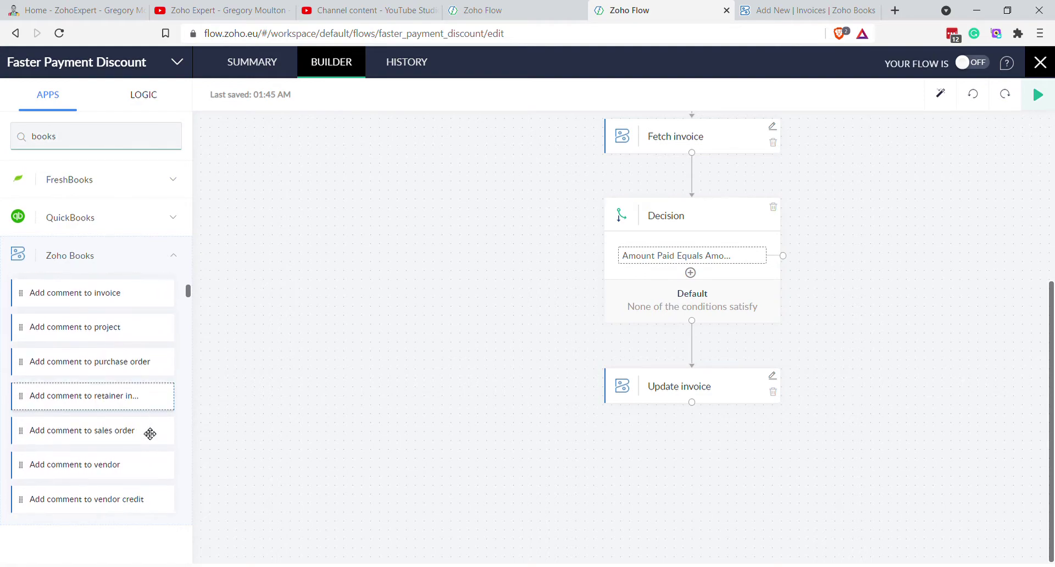
{"action": "scroll", "coordinate": [154, 429], "scroll_direction": "down", "scroll_amount": 20}
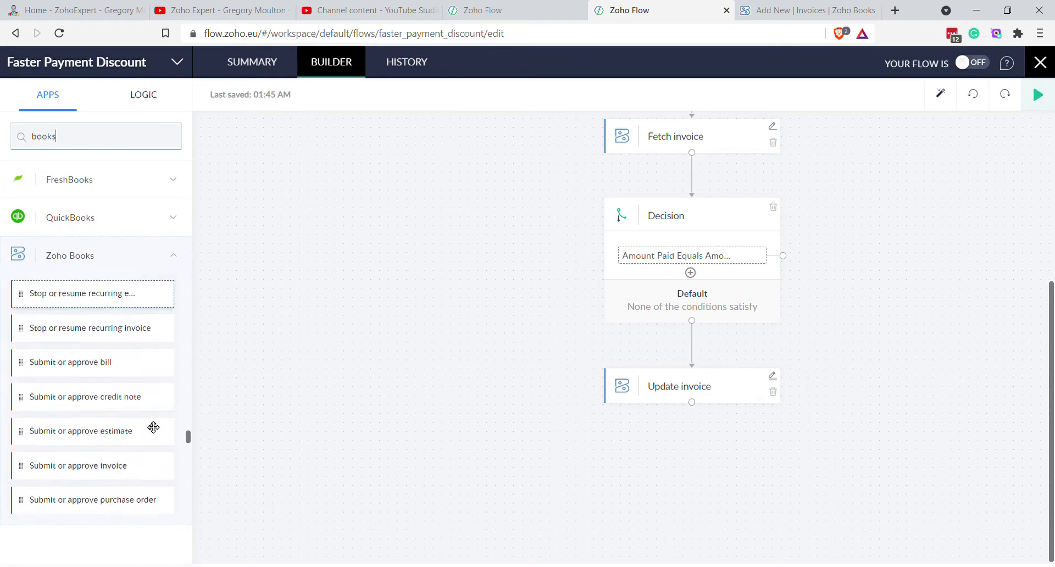
{"action": "scroll", "coordinate": [149, 424], "scroll_direction": "up", "scroll_amount": 5}
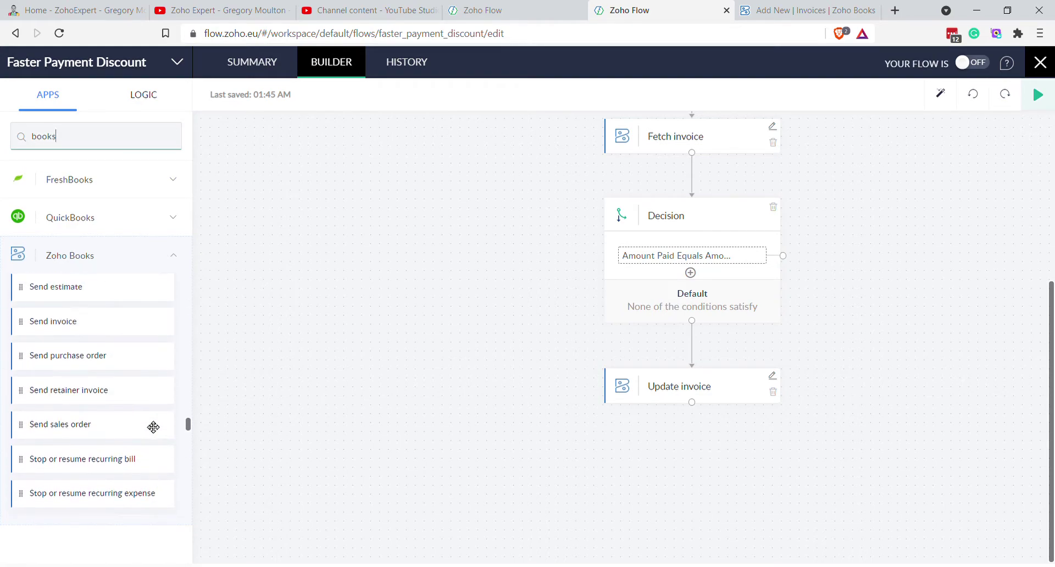
{"action": "left_click_drag", "start_coordinate": [61, 325], "coordinate": [688, 471]}
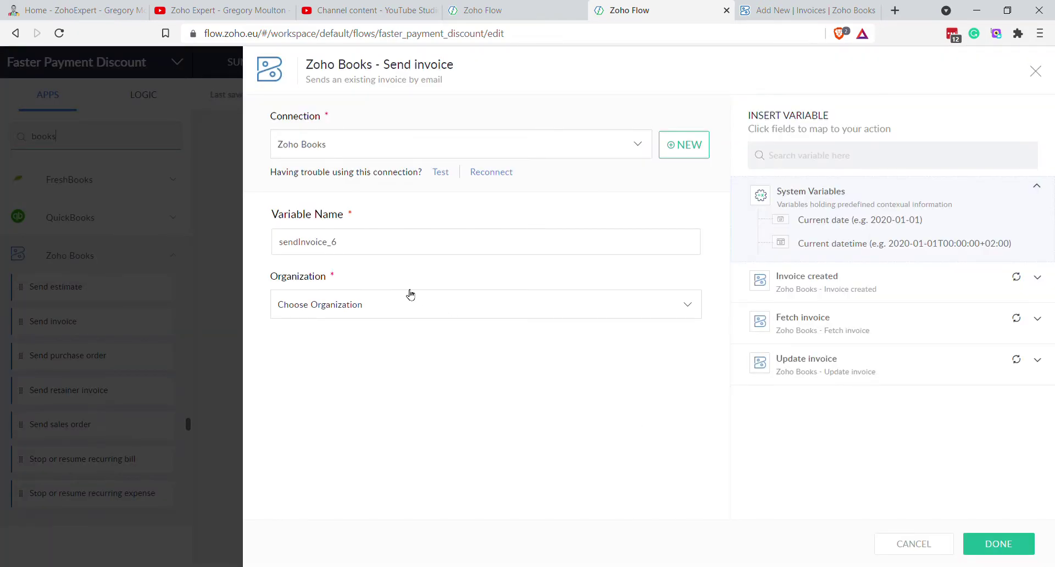
{"action": "left_click", "coordinate": [387, 313]}
{"action": "left_click", "coordinate": [392, 336]}
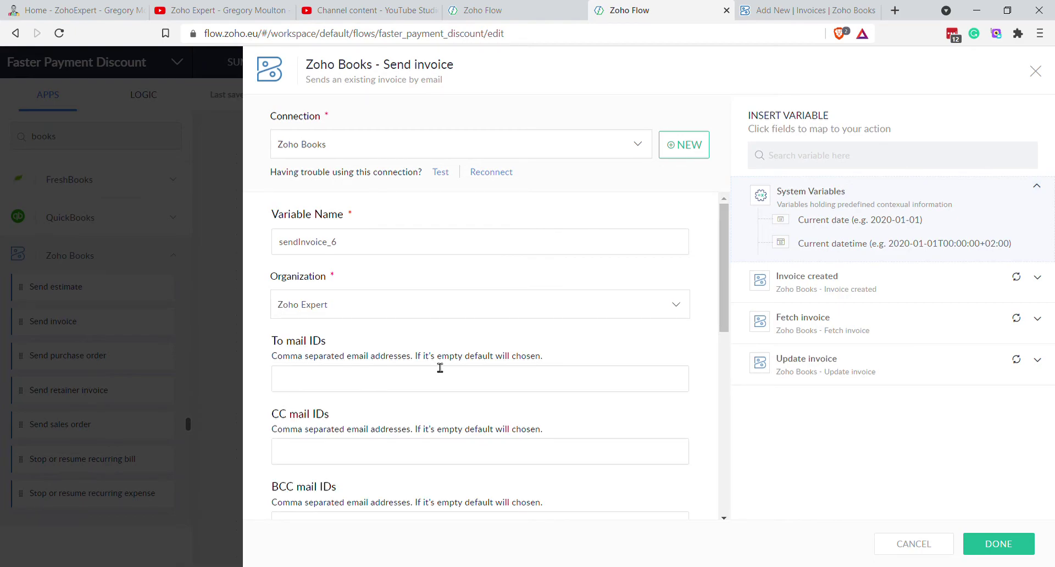
Set the email subject to "We have not received your payment yet, therefore, the Faster Payment Discount has been removed. Please make payment ASAP"
{"action": "scroll", "coordinate": [439, 367], "scroll_direction": "down", "scroll_amount": 3}
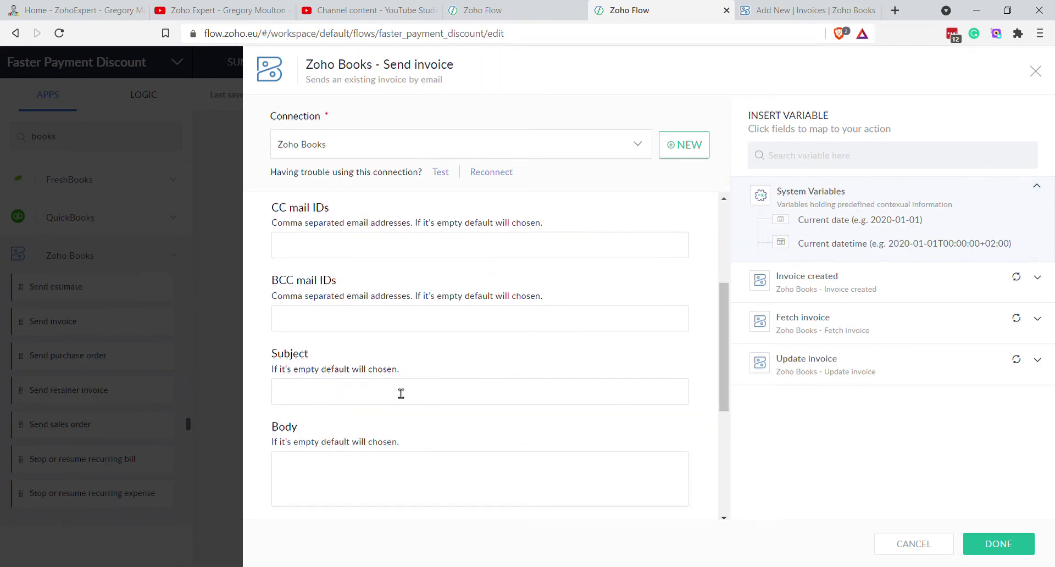
{"action": "scroll", "coordinate": [410, 313], "scroll_direction": "up", "scroll_amount": 2}
{"action": "scroll", "coordinate": [359, 307], "scroll_direction": "down", "scroll_amount": 2}
{"action": "left_click", "coordinate": [348, 390]}
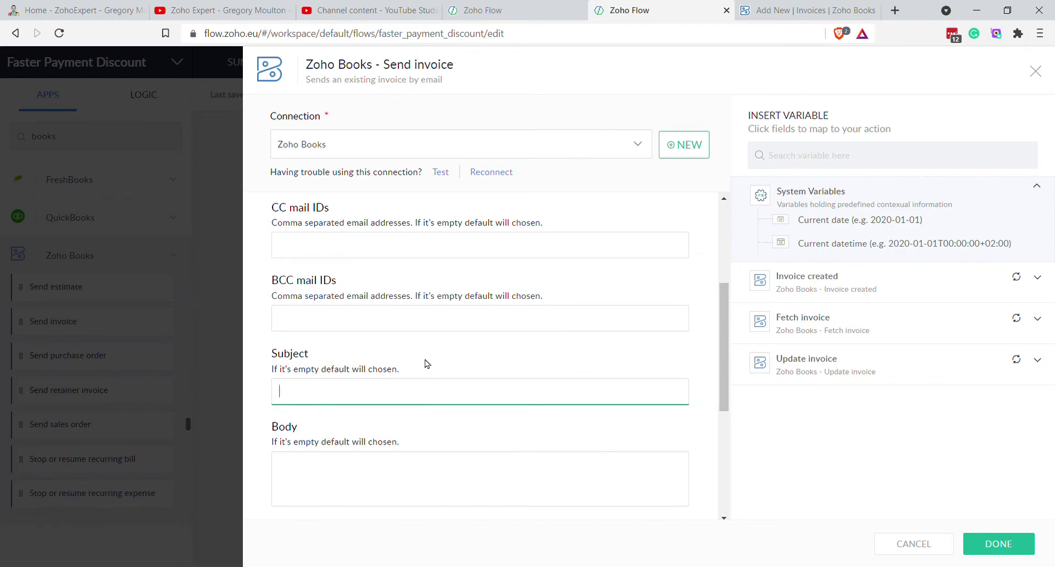
{"action": "type", "text": "We have note received your payment yet, therefore, the Faster"}
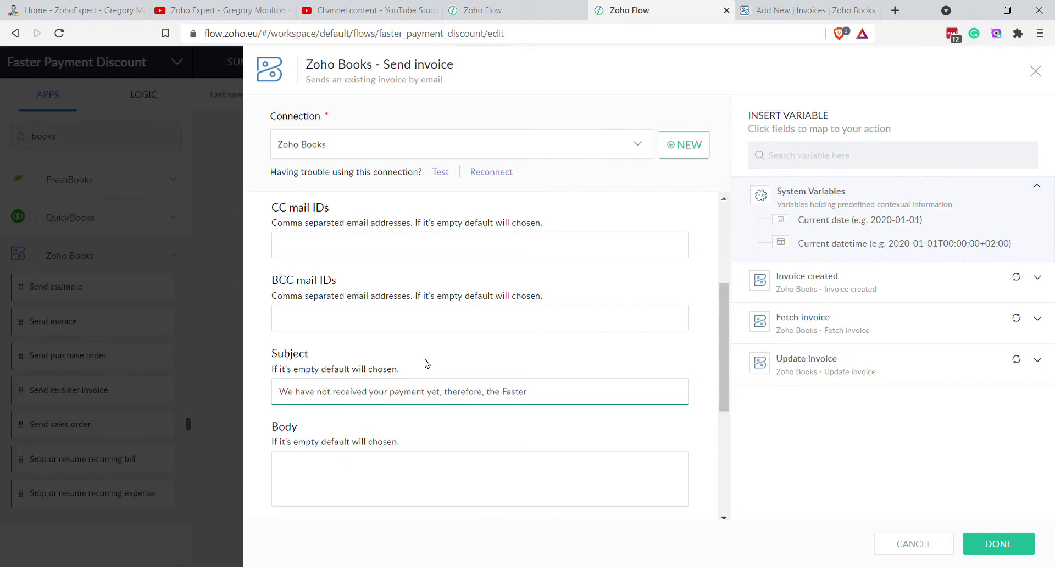
{"action": "type", "text": "yment Discount has been removed. Please make payment ASAP"}
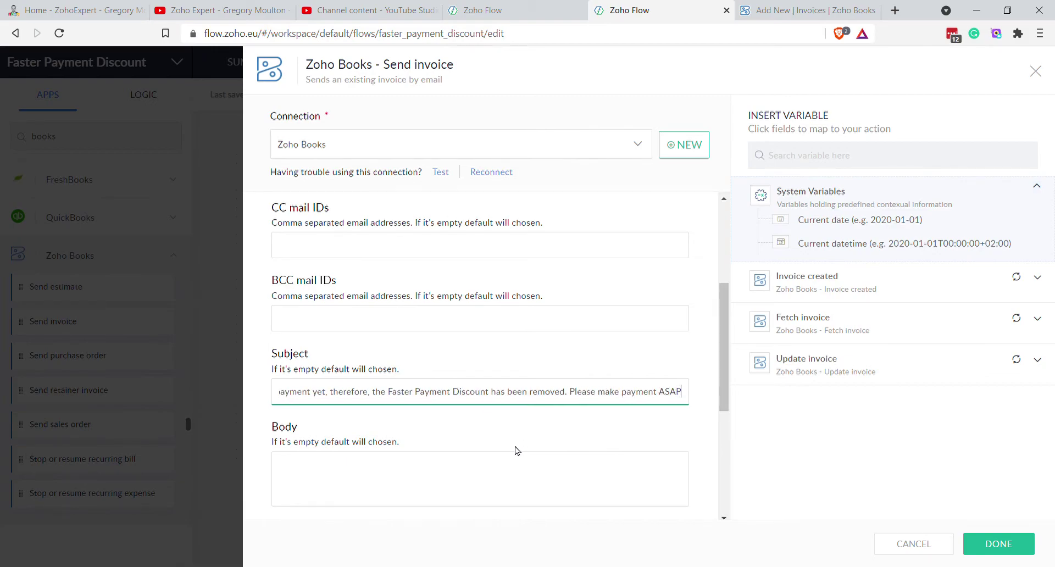
{"action": "left_click", "coordinate": [516, 455]}
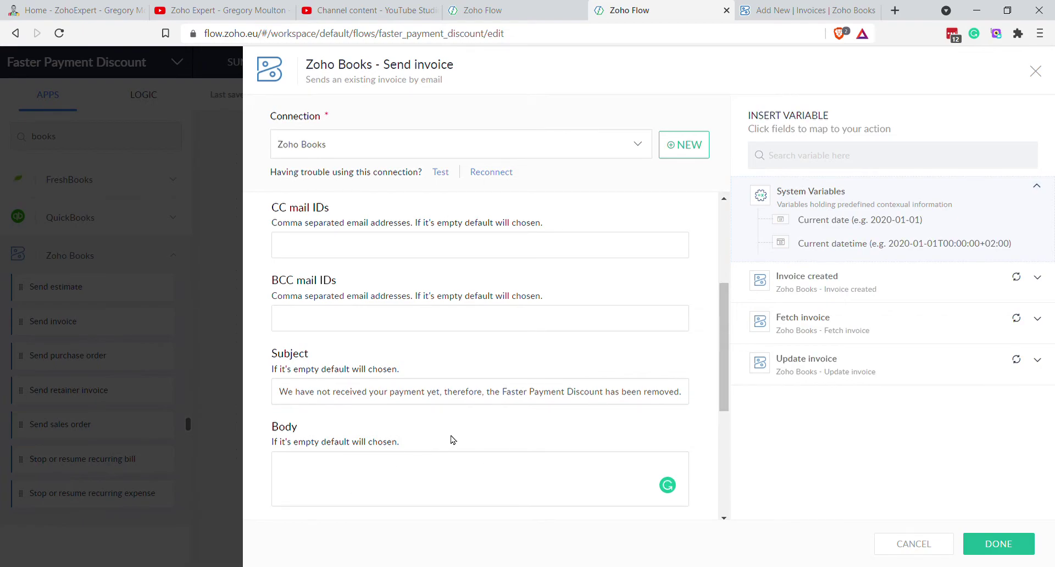
Map the Send invoice action's Invoice ID to the Invoice ID variable from Fetch invoice and save the action
{"action": "scroll", "coordinate": [454, 439], "scroll_direction": "down", "scroll_amount": 5}
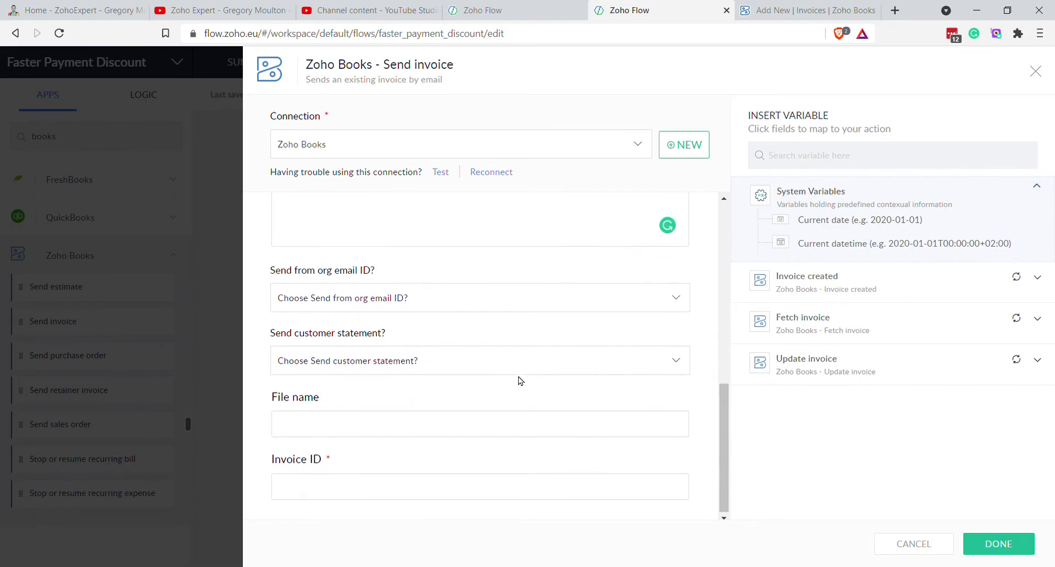
{"action": "left_click", "coordinate": [360, 481]}
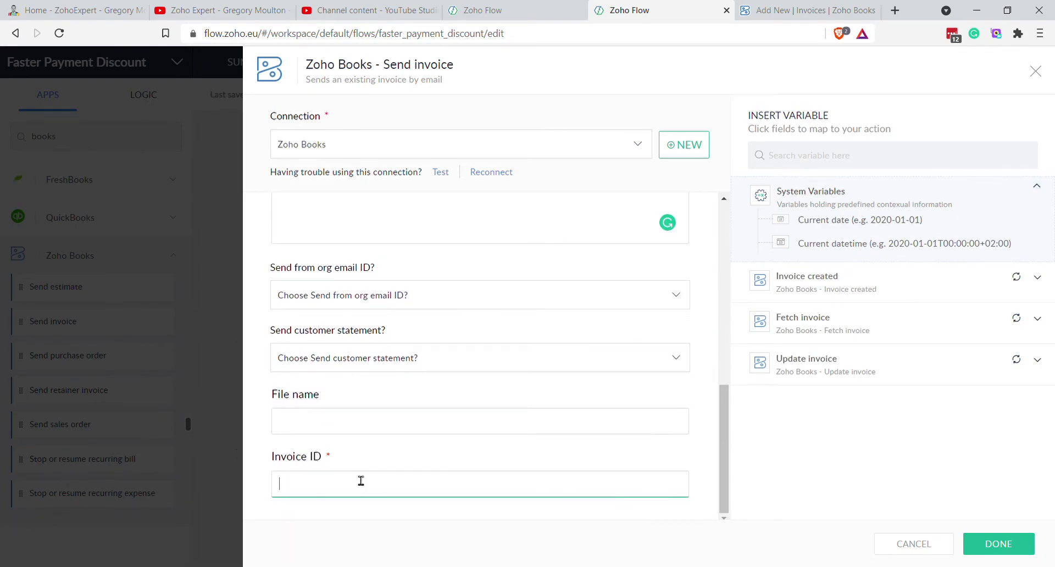
{"action": "left_click", "coordinate": [877, 363]}
{"action": "left_click", "coordinate": [867, 323]}
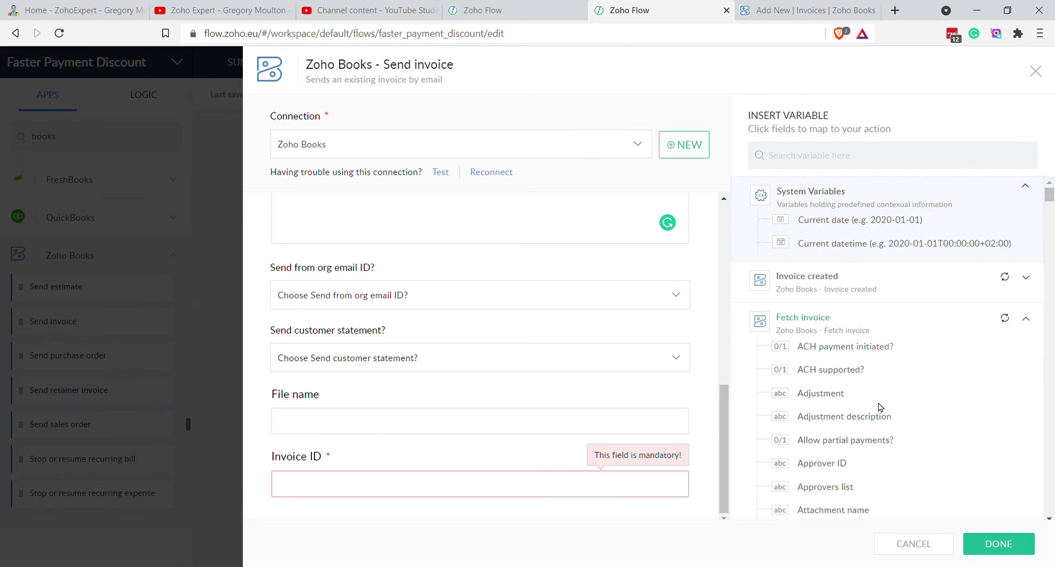
{"action": "scroll", "coordinate": [881, 408], "scroll_direction": "down", "scroll_amount": 18}
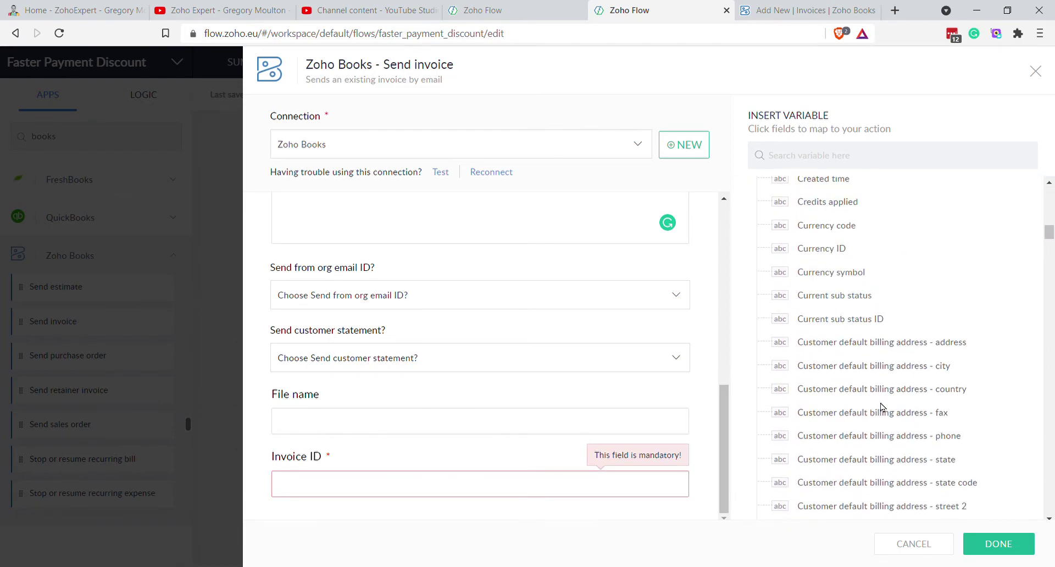
{"action": "scroll", "coordinate": [880, 407], "scroll_direction": "down", "scroll_amount": 20}
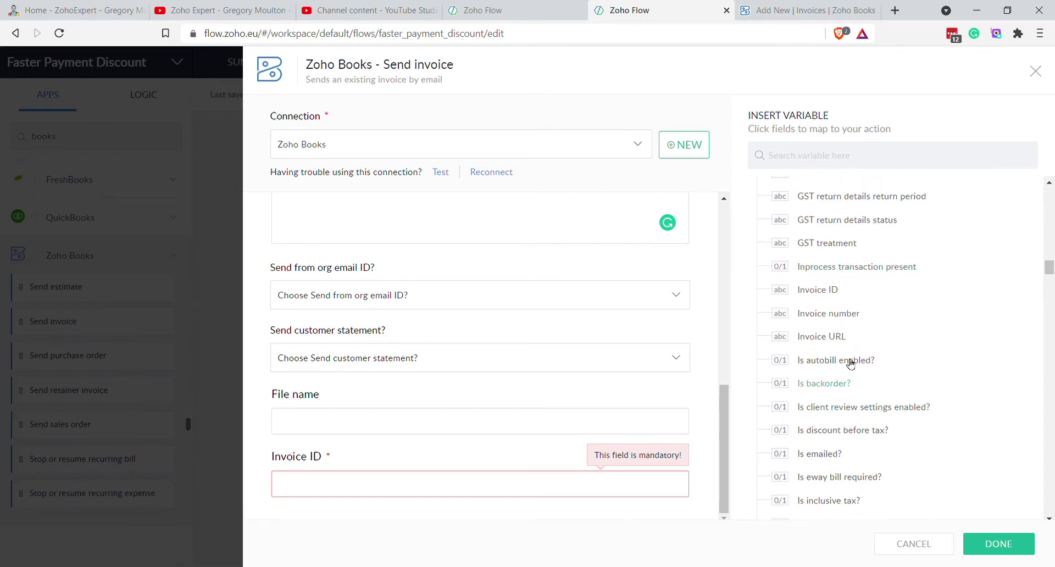
{"action": "left_click", "coordinate": [811, 291]}
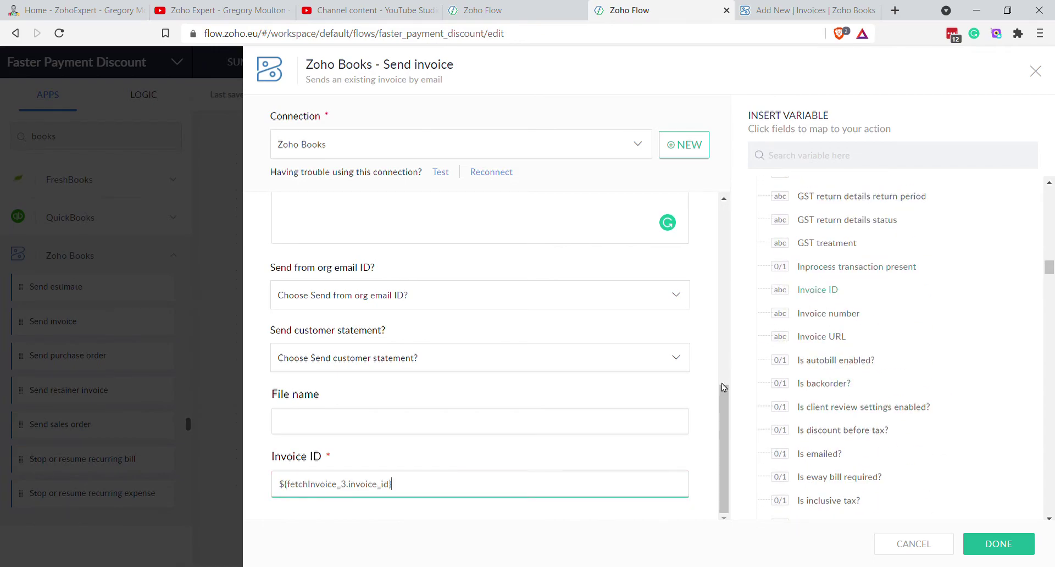
{"action": "left_click", "coordinate": [1022, 545]}
Review the flow from the Invoice created trigger through both decisions to the Send invoice action, and switch the flow on
{"action": "scroll", "coordinate": [938, 391], "scroll_direction": "up", "scroll_amount": 8}
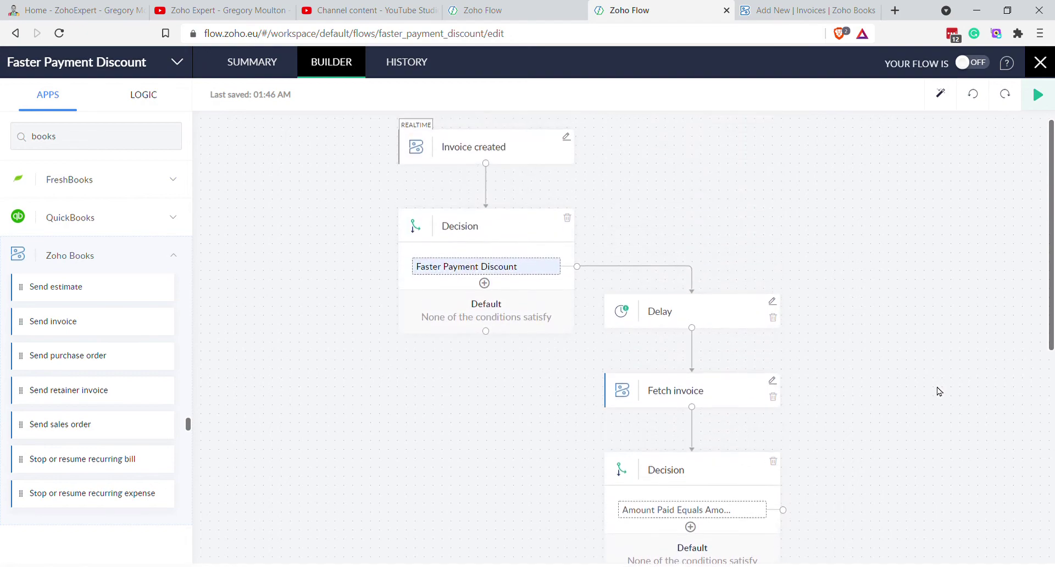
{"action": "scroll", "coordinate": [937, 391], "scroll_direction": "up", "scroll_amount": 1}
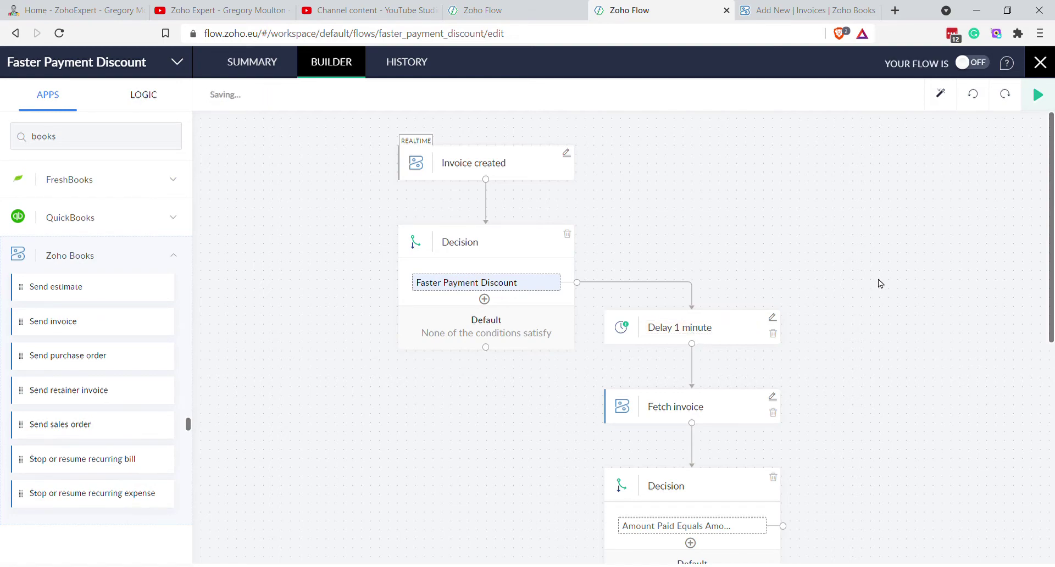
{"action": "scroll", "coordinate": [869, 264], "scroll_direction": "down", "scroll_amount": 3}
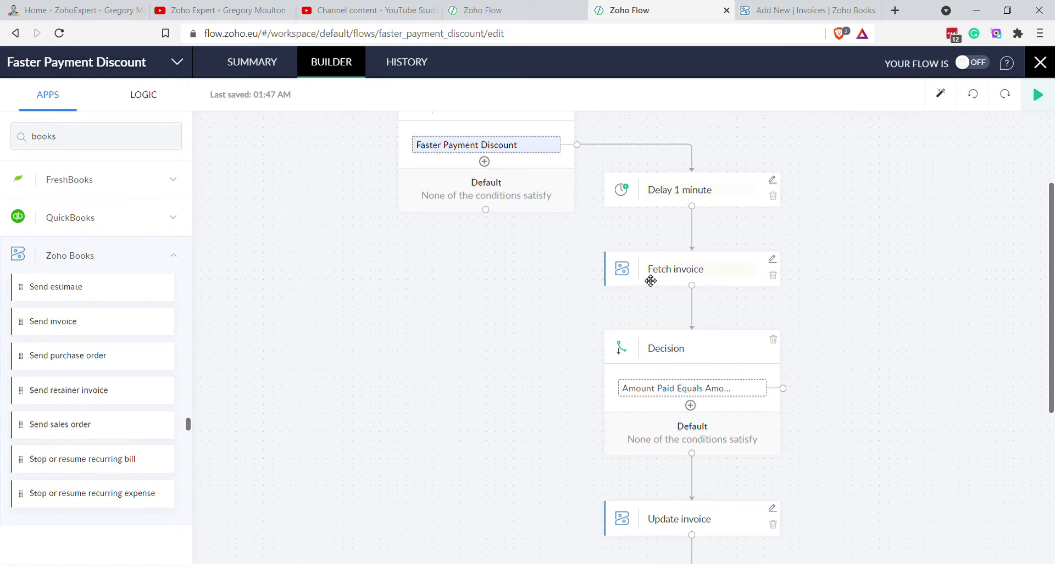
{"action": "scroll", "coordinate": [689, 281], "scroll_direction": "up", "scroll_amount": 3}
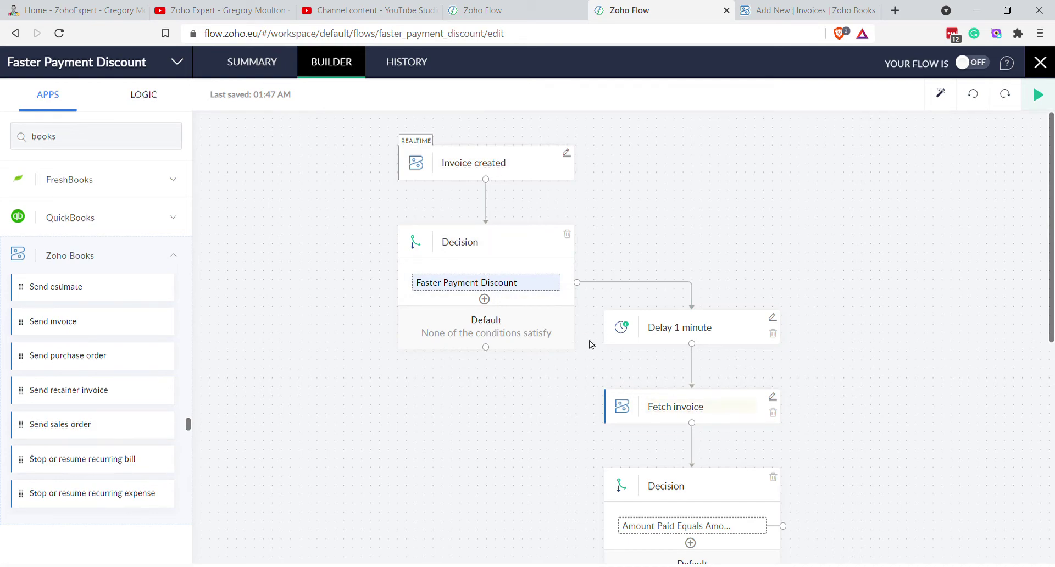
{"action": "scroll", "coordinate": [808, 371], "scroll_direction": "down", "scroll_amount": 2}
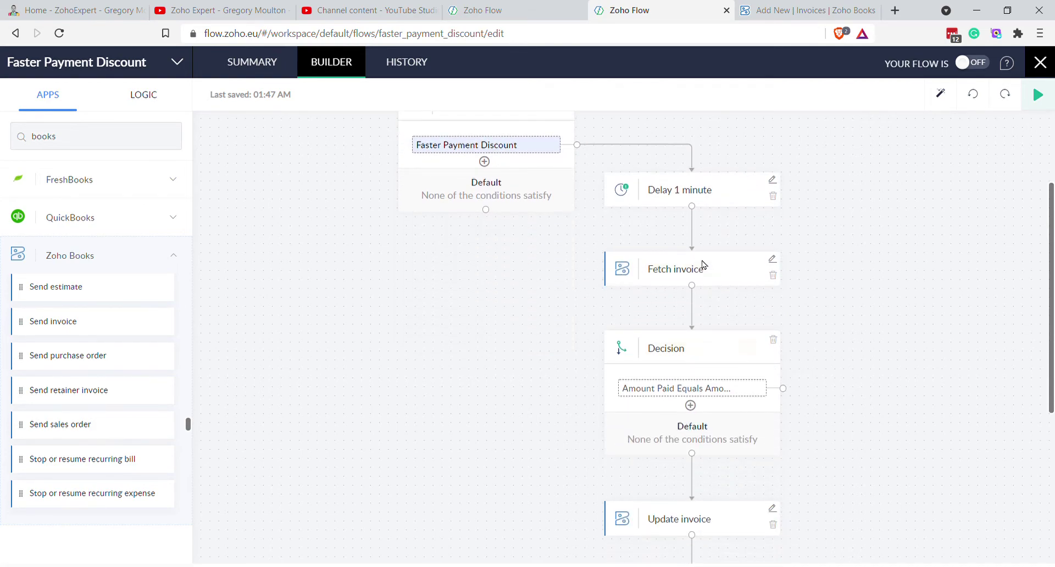
{"action": "scroll", "coordinate": [693, 288], "scroll_direction": "down", "scroll_amount": 1}
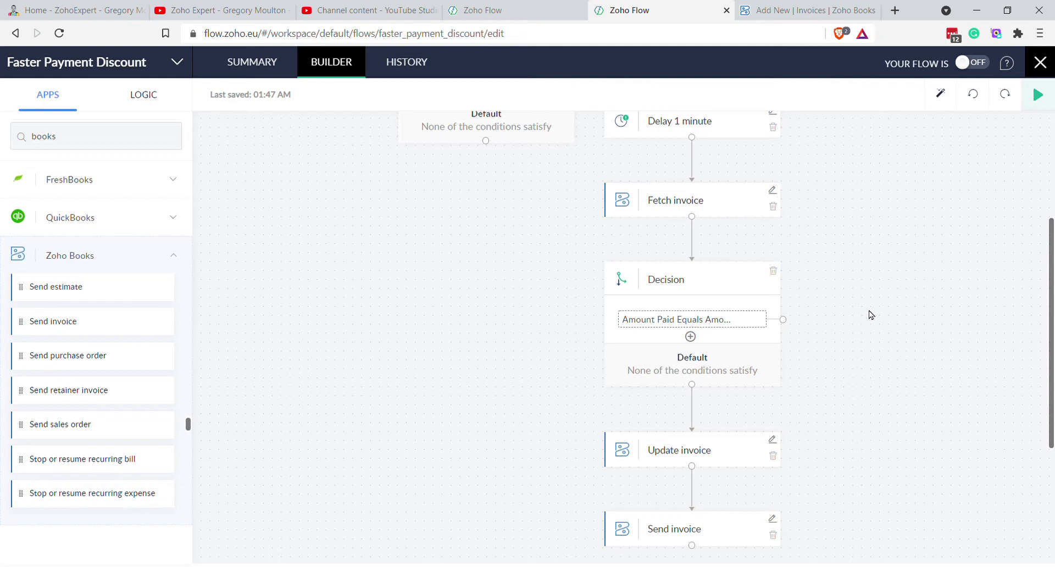
{"action": "scroll", "coordinate": [871, 315], "scroll_direction": "down", "scroll_amount": 3}
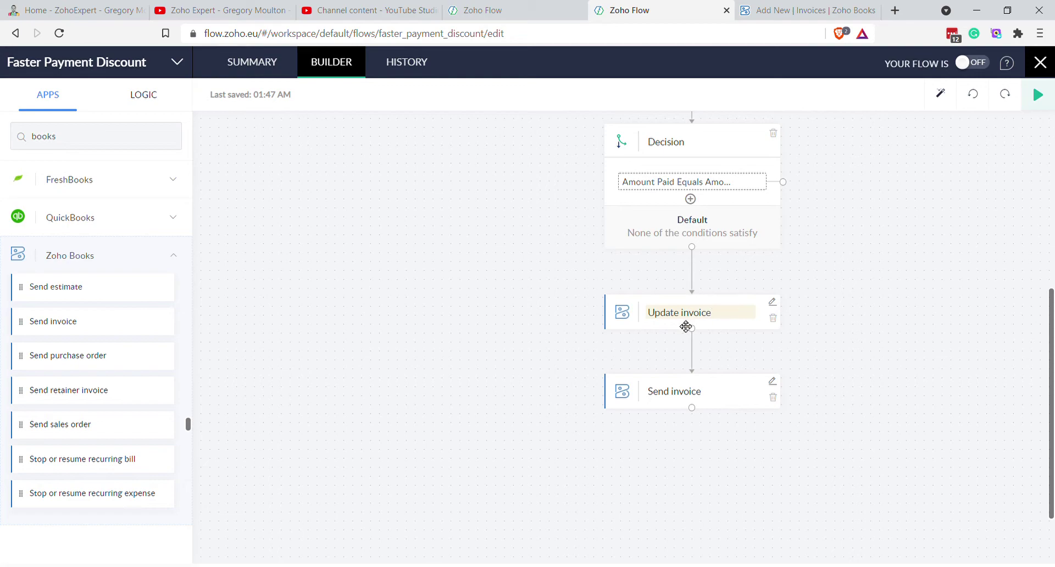
{"action": "scroll", "coordinate": [717, 344], "scroll_direction": "down", "scroll_amount": 1}
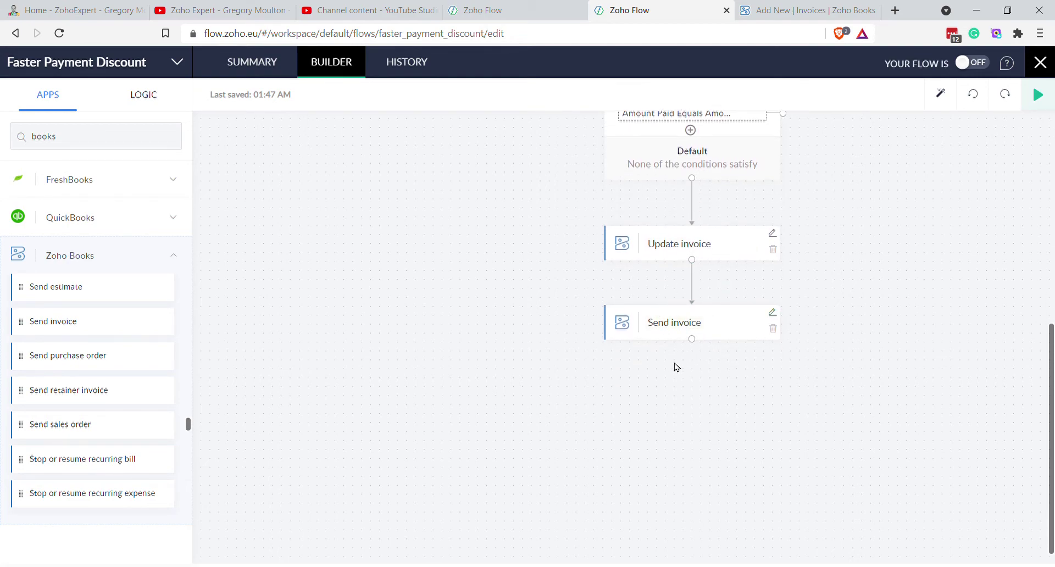
{"action": "left_click", "coordinate": [980, 64]}
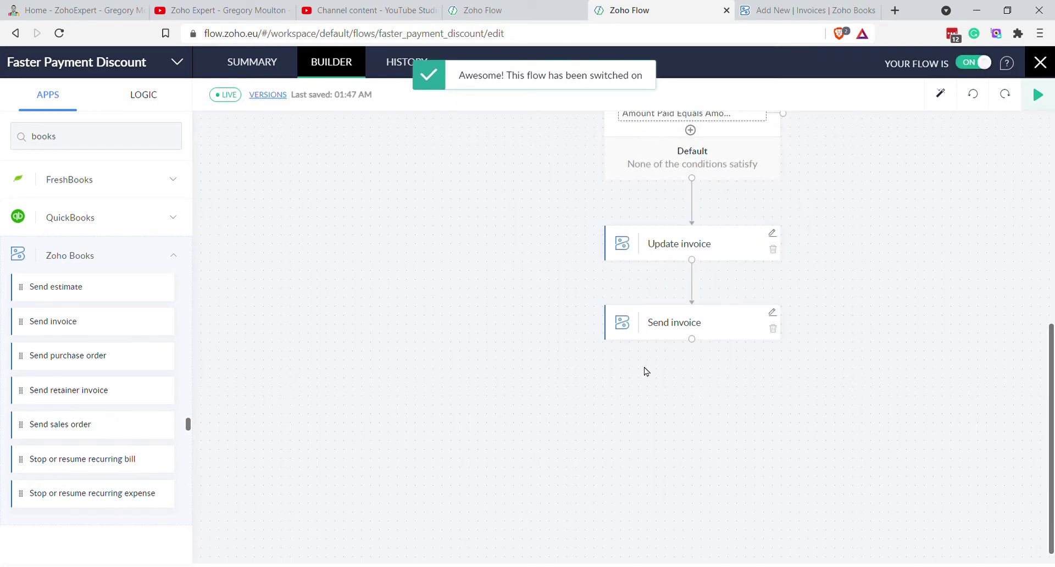
Switch to Zoho Books, save the new Demo Business invoice with the -10 Faster Payment Discount, and email it to the customer
{"action": "left_click", "coordinate": [786, 14]}
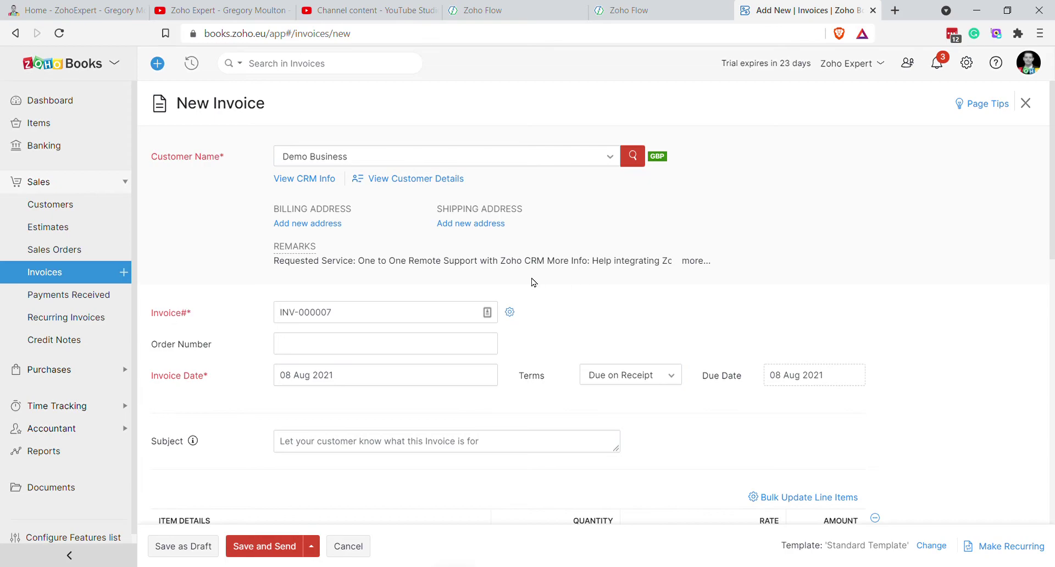
{"action": "scroll", "coordinate": [418, 324], "scroll_direction": "down", "scroll_amount": 3}
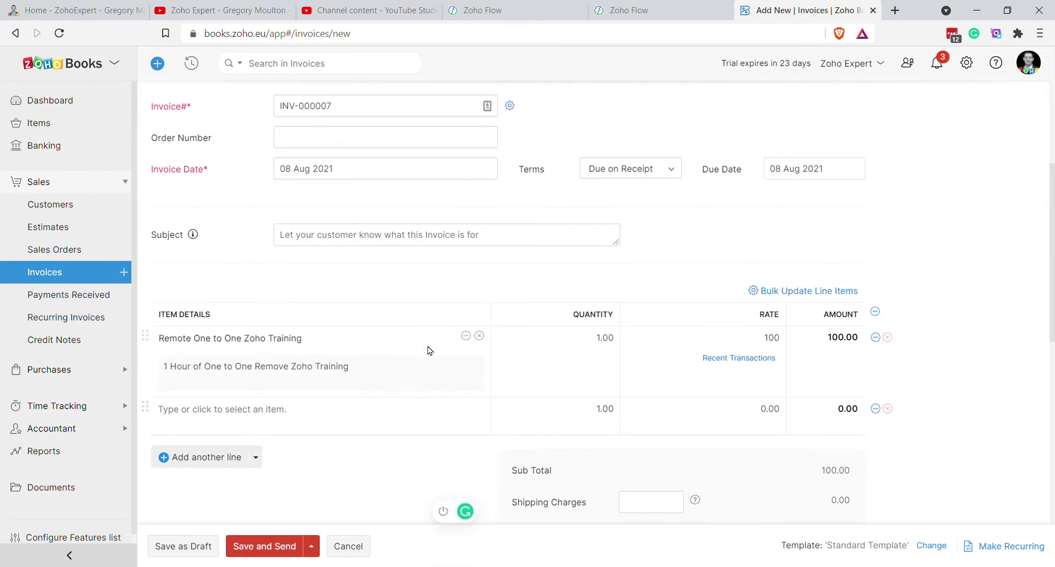
{"action": "scroll", "coordinate": [764, 385], "scroll_direction": "down", "scroll_amount": 3}
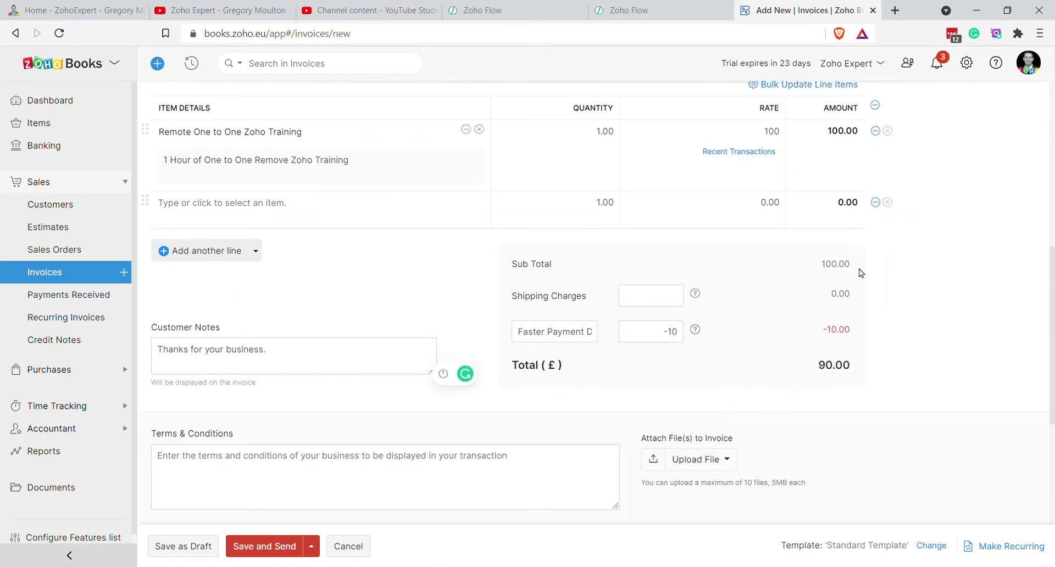
{"action": "scroll", "coordinate": [683, 383], "scroll_direction": "down", "scroll_amount": 2}
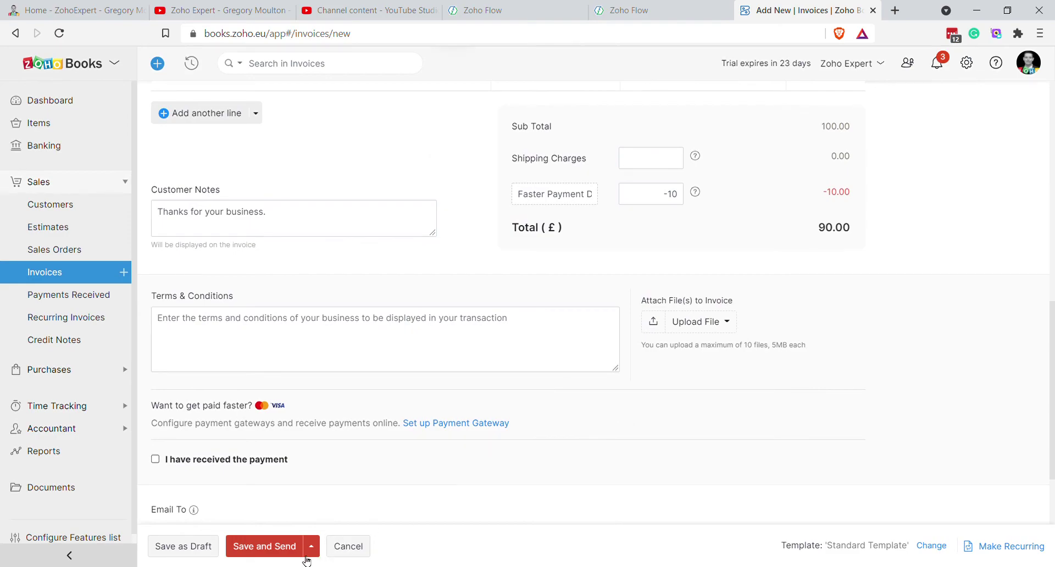
{"action": "left_click", "coordinate": [283, 552]}
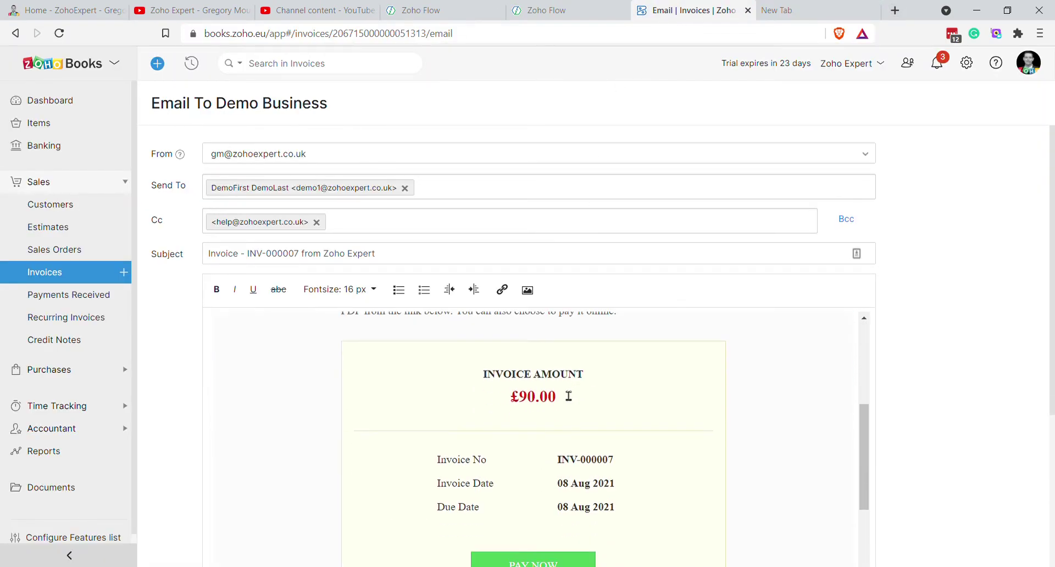
{"action": "scroll", "coordinate": [900, 395], "scroll_direction": "down", "scroll_amount": 4}
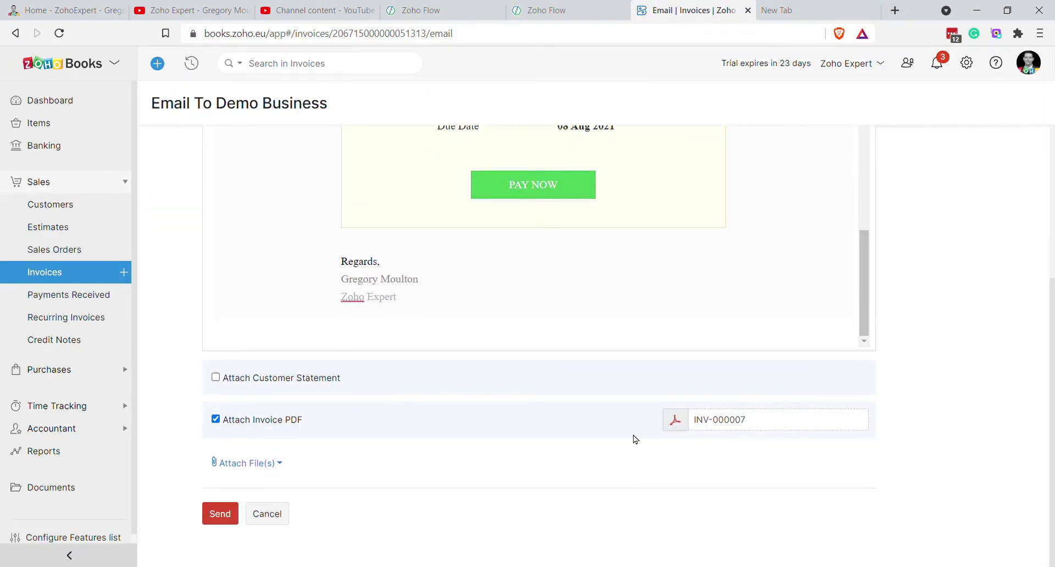
{"action": "left_click", "coordinate": [215, 521]}
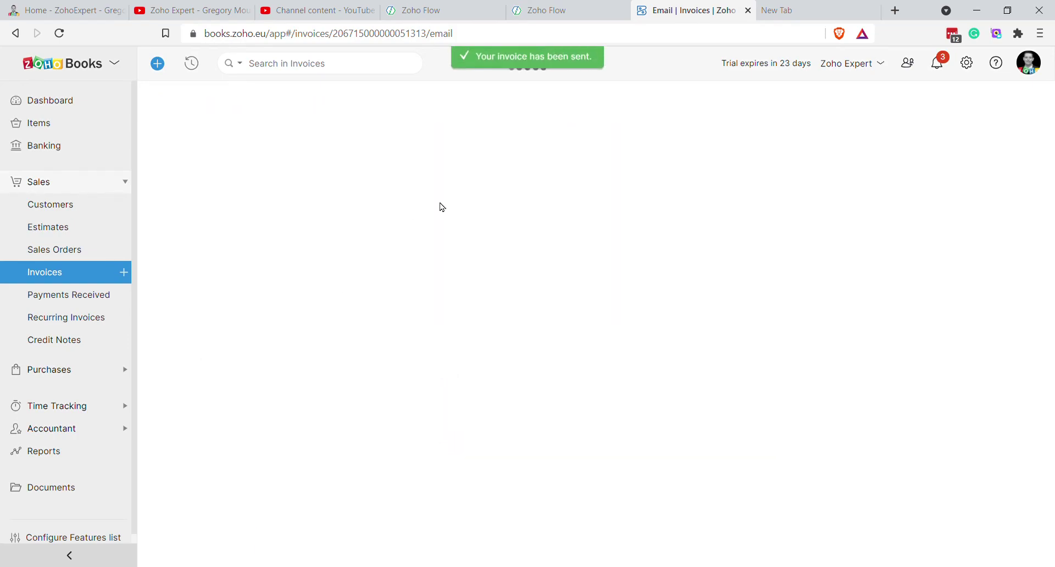
Switch to the Zoho Mail inbox and remove the older "Payment Outstanding - Faster Payment Discount Removed" email
{"action": "left_click", "coordinate": [813, 10]}
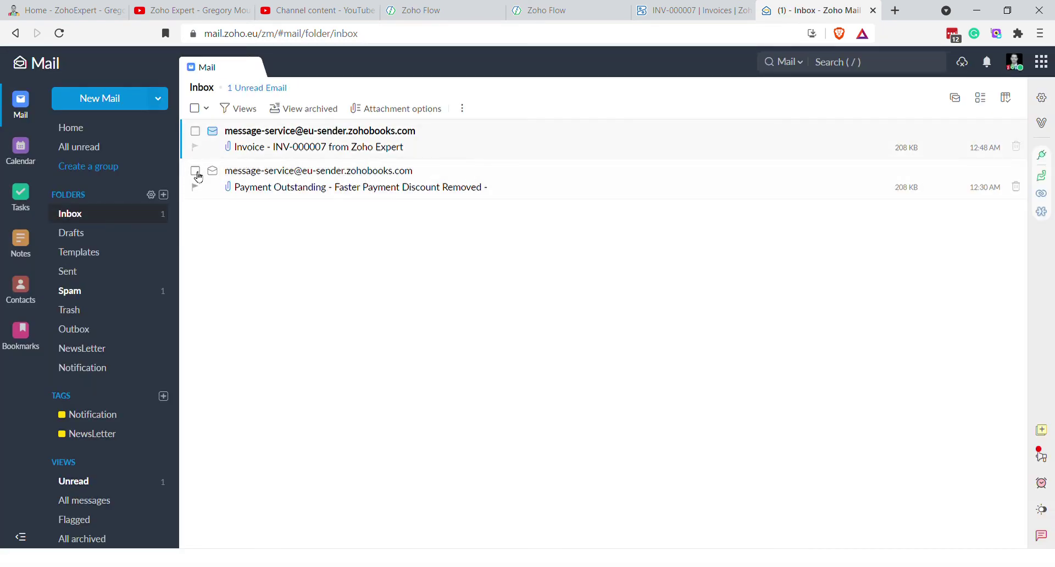
{"action": "left_click", "coordinate": [195, 171]}
{"action": "left_click", "coordinate": [489, 111]}
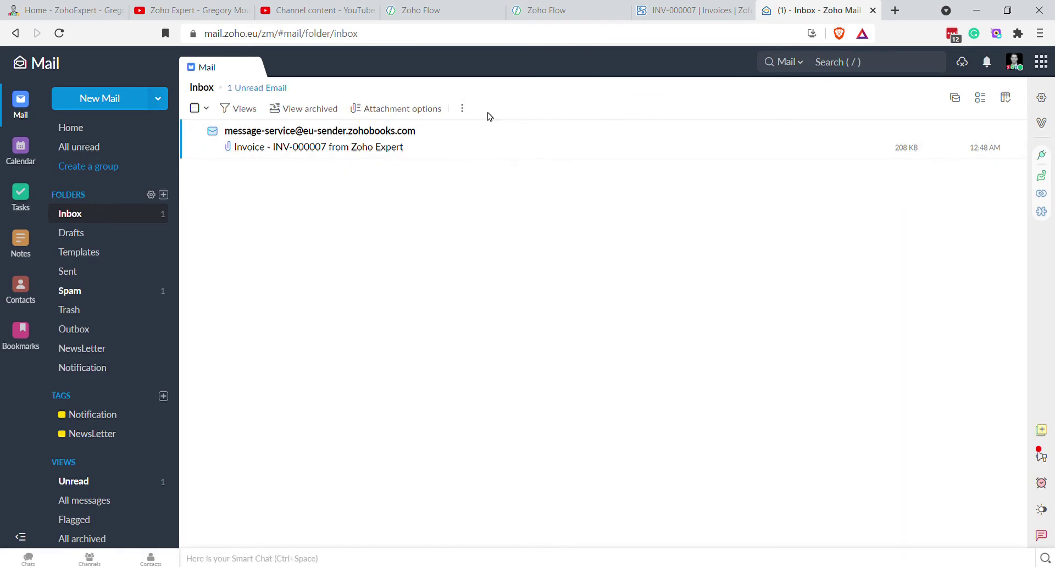
Open the new invoice email, examine the Faster Payment Discount and total in its attached PDF, and close the PDF
{"action": "left_click", "coordinate": [466, 147]}
{"action": "scroll", "coordinate": [864, 325], "scroll_direction": "down", "scroll_amount": 7}
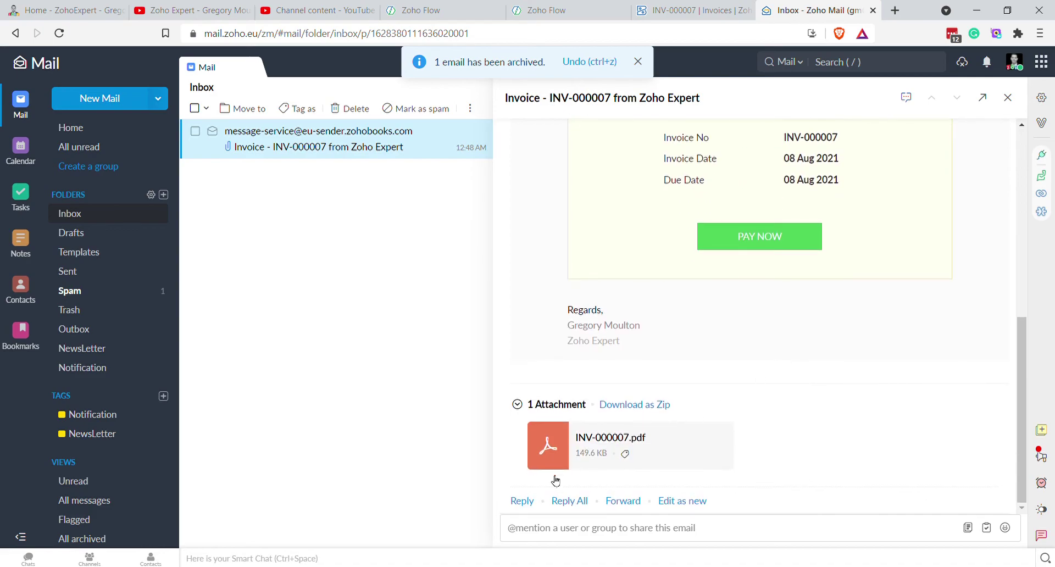
{"action": "left_click", "coordinate": [602, 436]}
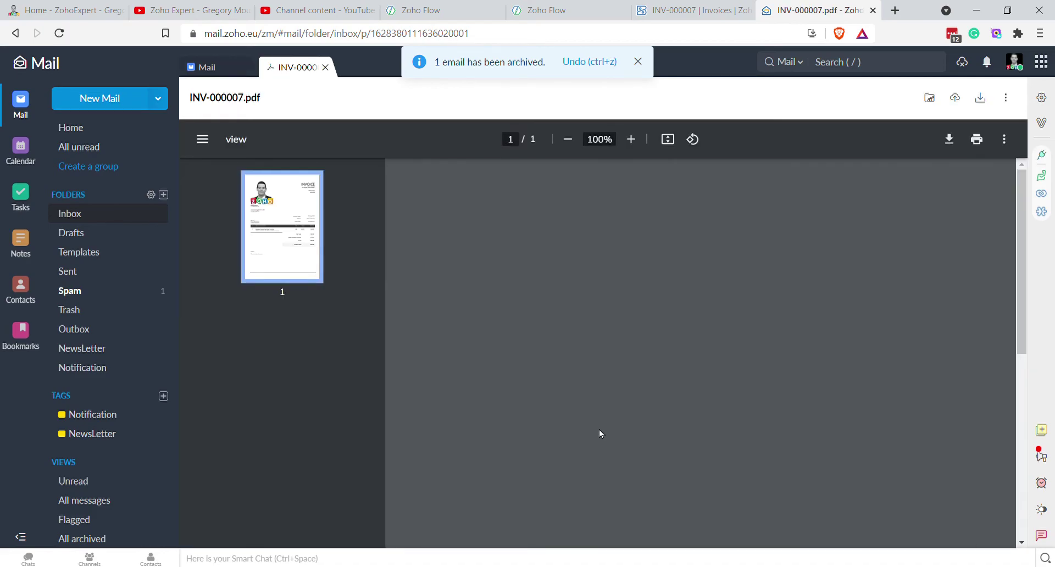
{"action": "scroll", "coordinate": [770, 329], "scroll_direction": "down", "scroll_amount": 6}
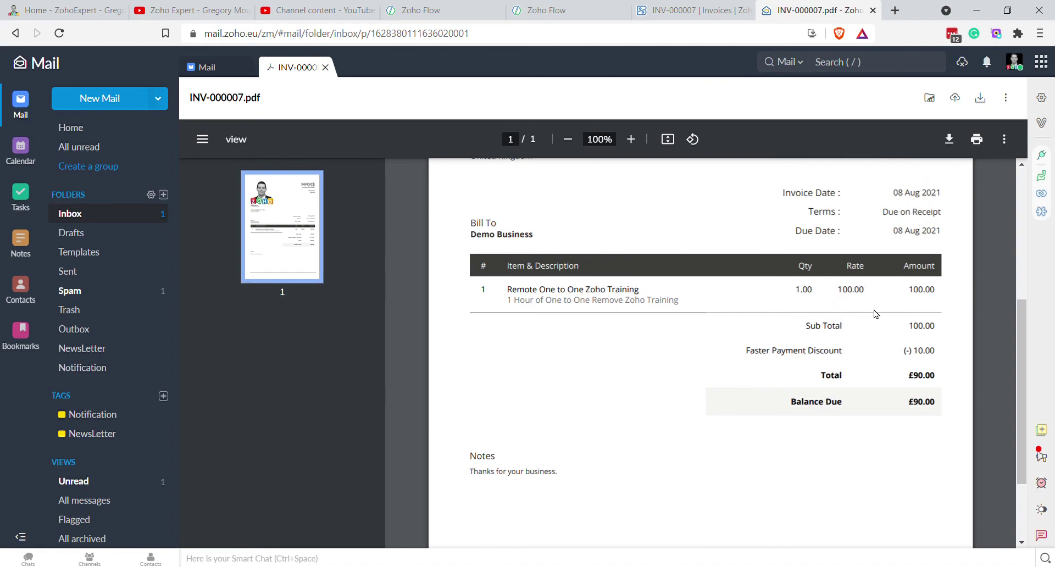
{"action": "left_click_drag", "start_coordinate": [746, 352], "coordinate": [952, 356]}
{"action": "left_click", "coordinate": [915, 387]}
{"action": "scroll", "coordinate": [949, 384], "scroll_direction": "up", "scroll_amount": 5}
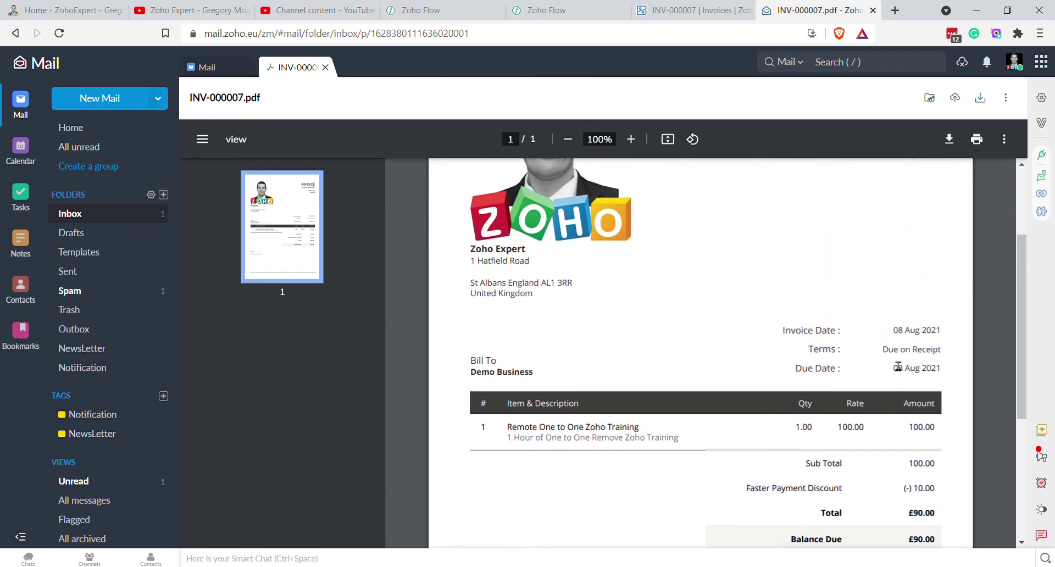
{"action": "left_click", "coordinate": [325, 67]}
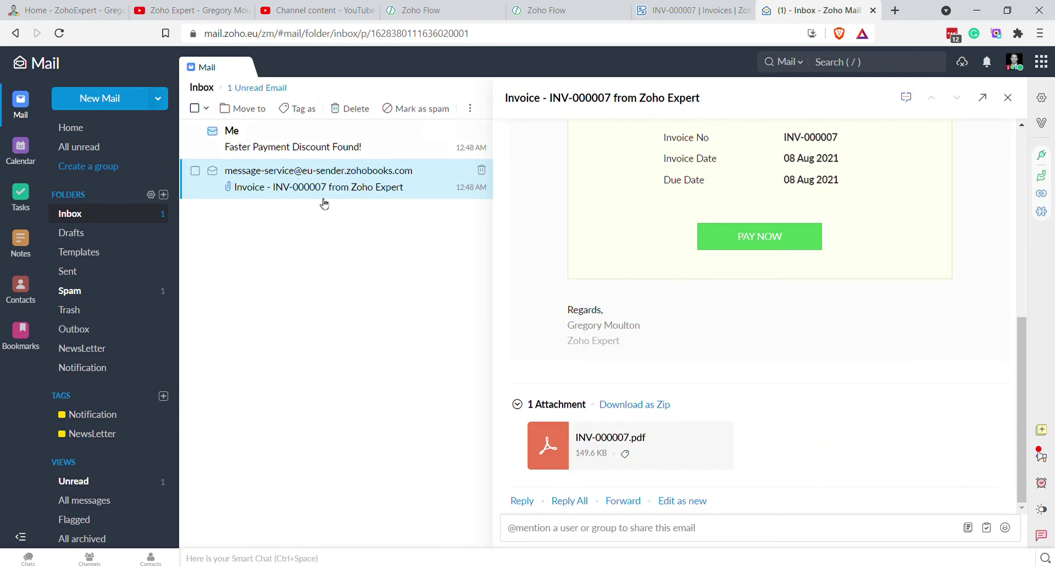
Read the "Faster Payment Discount Found!" email, and switch off the older "Remove Faster Payment Discount after 24 Hours" flow in Zoho Flow
{"action": "left_click", "coordinate": [348, 142]}
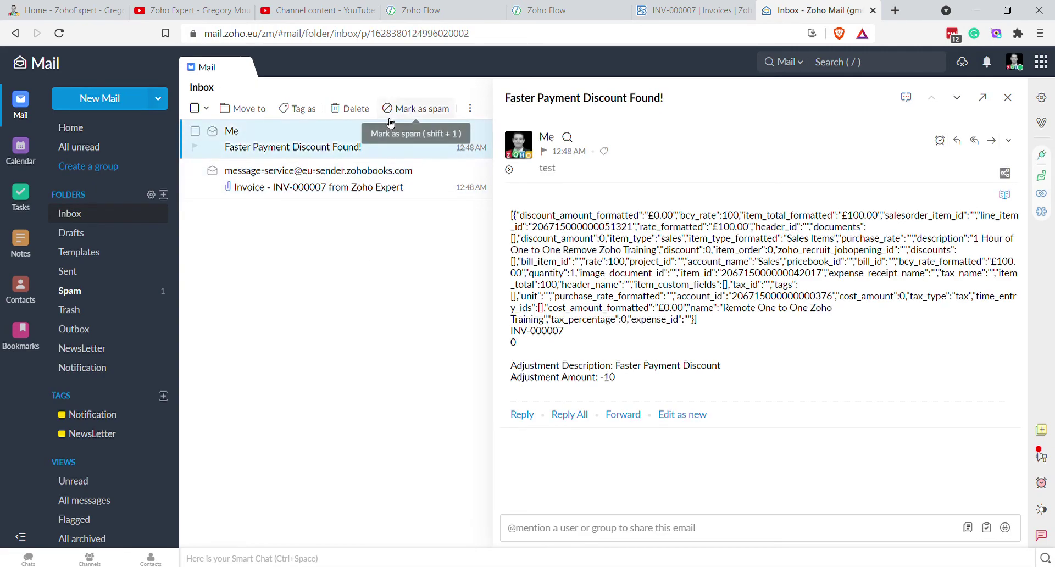
{"action": "left_click", "coordinate": [547, 10]}
{"action": "left_click", "coordinate": [435, 34]}
{"action": "left_click", "coordinate": [432, 10]}
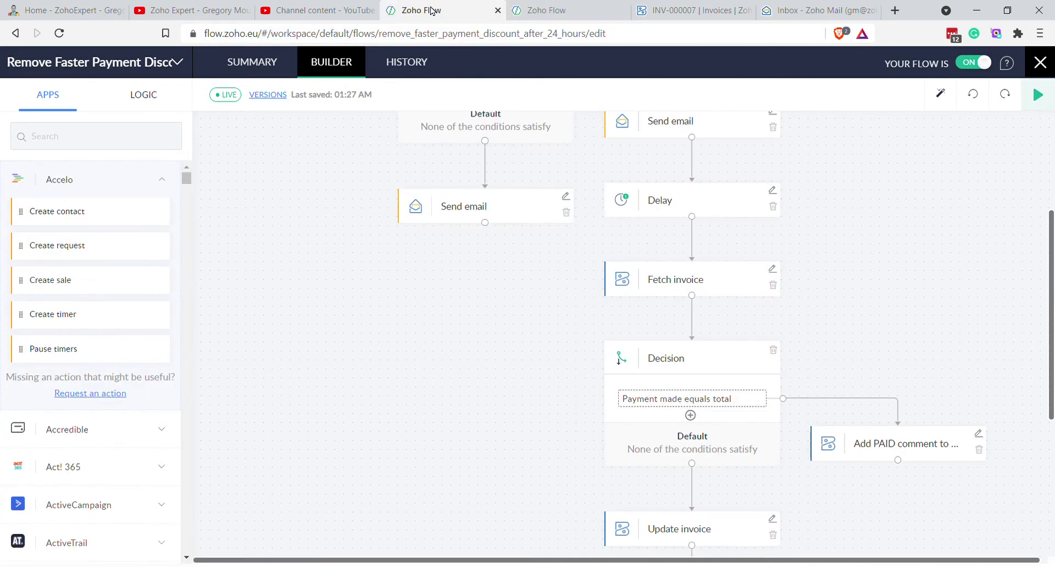
{"action": "left_click", "coordinate": [961, 65]}
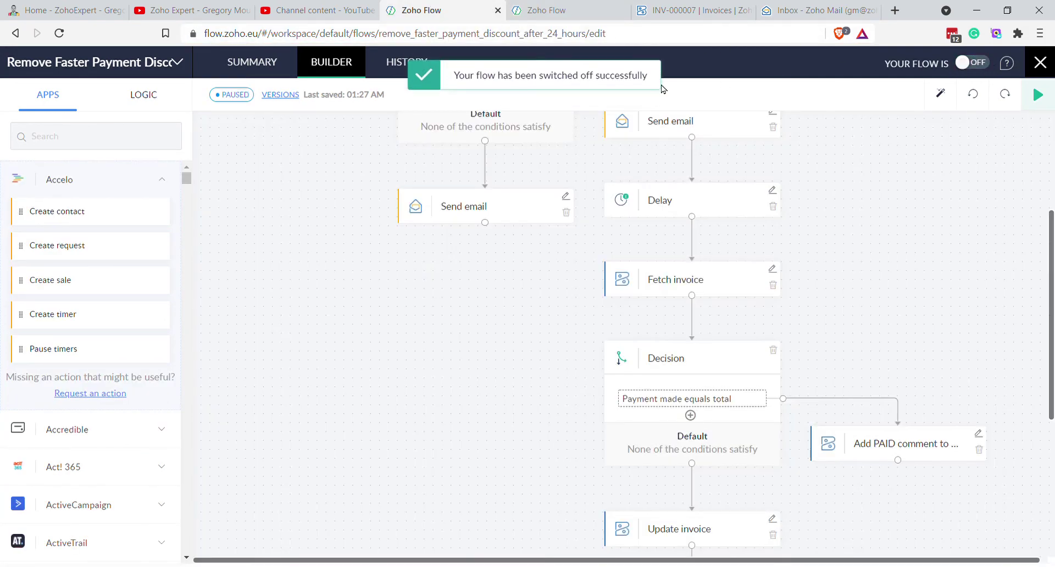
Inspect the older flow's latest run in its task history, including the Delay step's input, and close the run details
{"action": "left_click", "coordinate": [397, 73]}
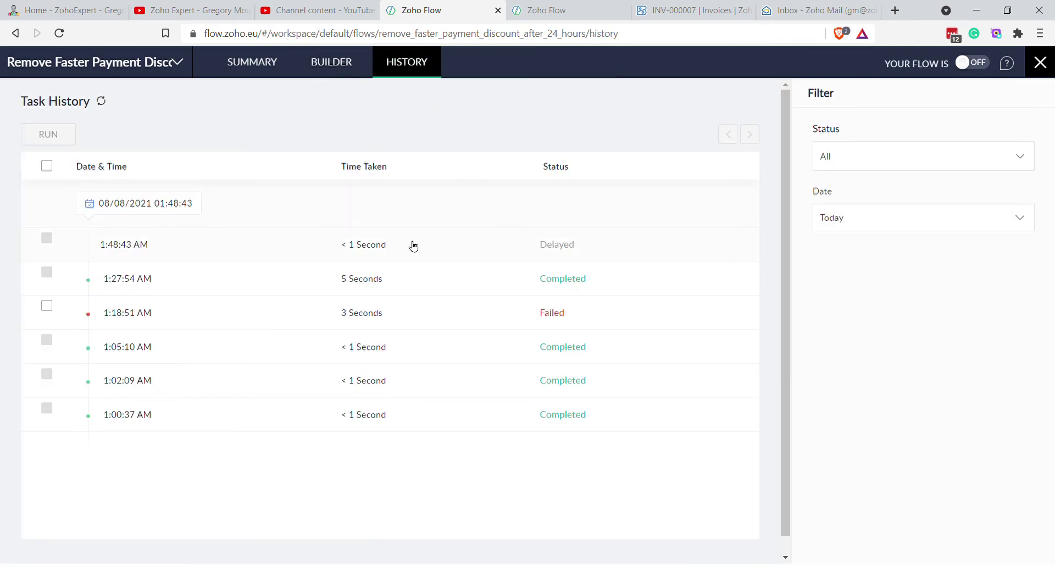
{"action": "left_click", "coordinate": [414, 246]}
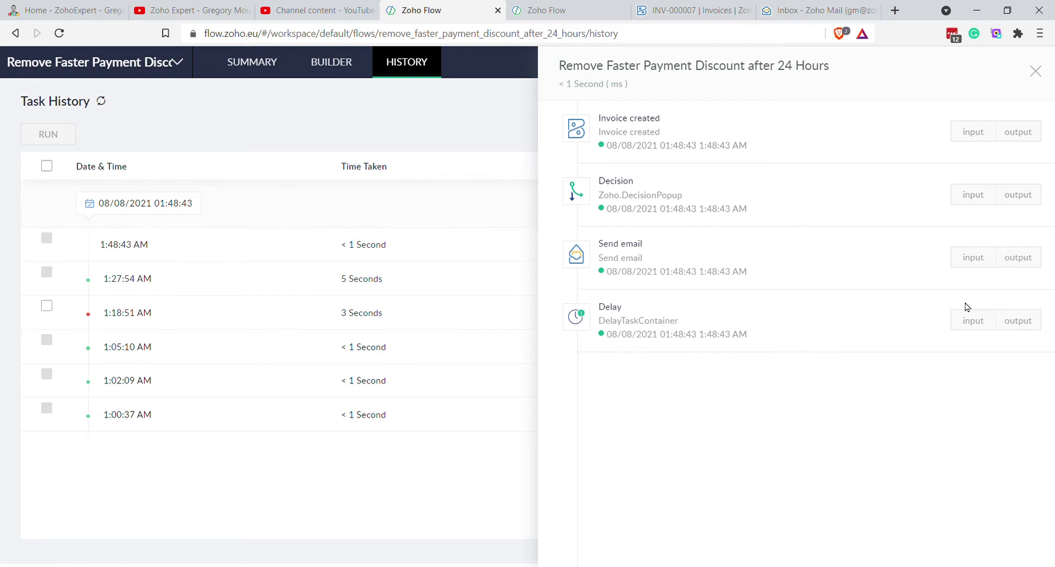
{"action": "left_click", "coordinate": [981, 323]}
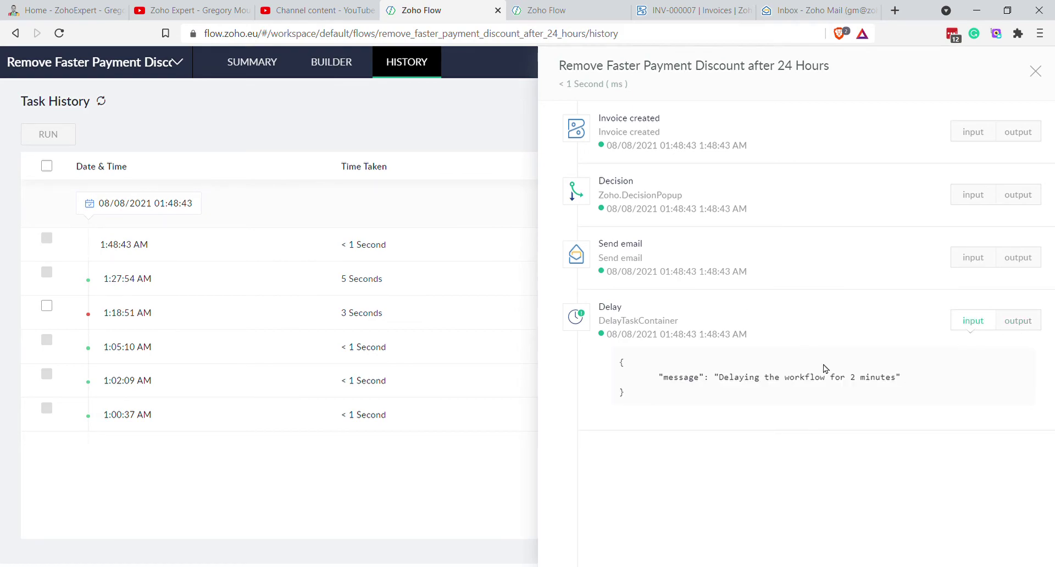
{"action": "left_click", "coordinate": [1036, 72]}
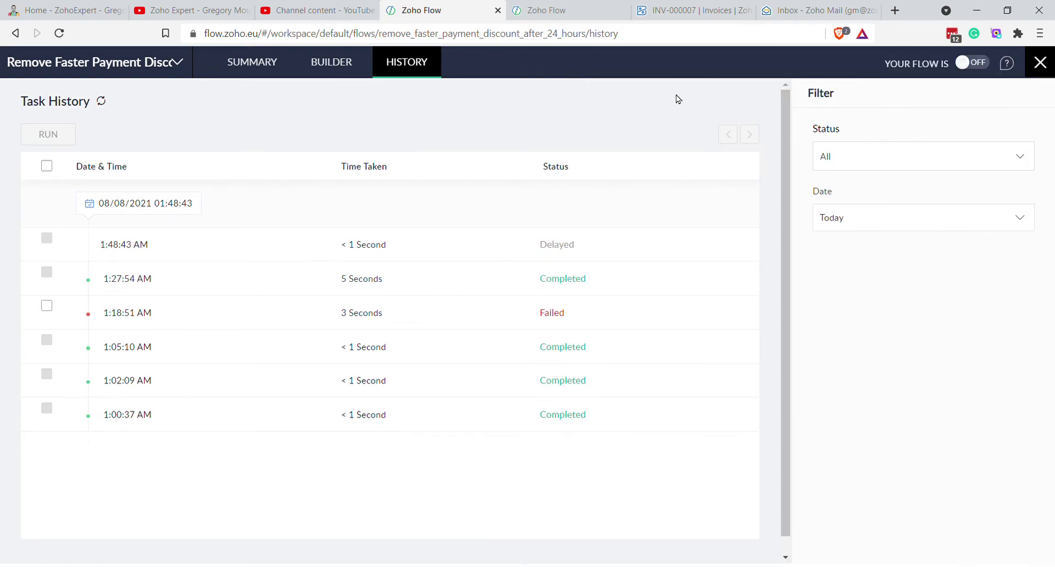
Switch back to the Zoho Mail inbox and archive the "Faster Payment Discount Found!" email
{"action": "left_click", "coordinate": [692, 10]}
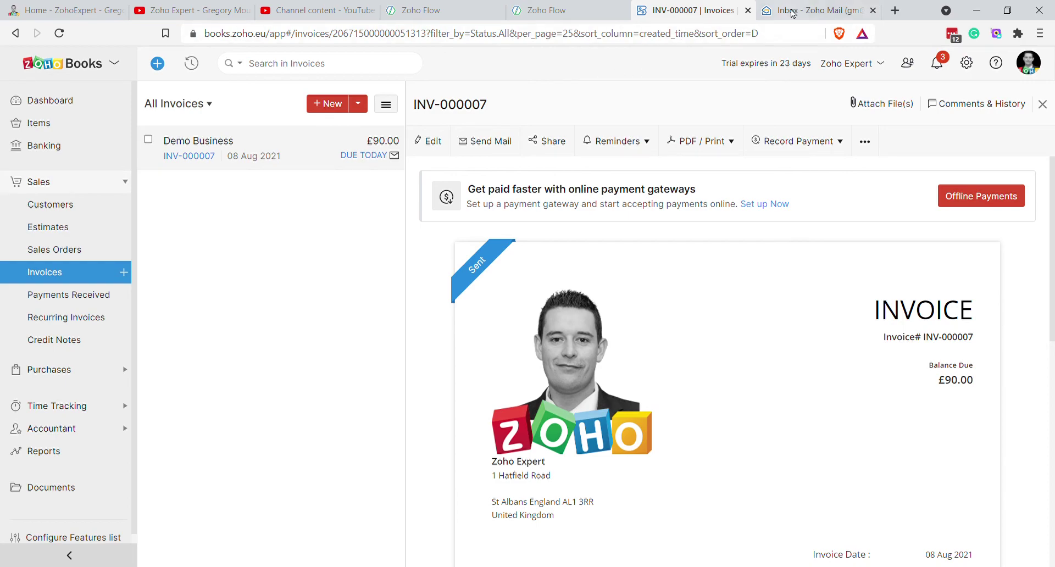
{"action": "left_click", "coordinate": [808, 10]}
{"action": "left_click", "coordinate": [195, 131]}
{"action": "left_click", "coordinate": [470, 108]}
{"action": "left_click", "coordinate": [484, 137]}
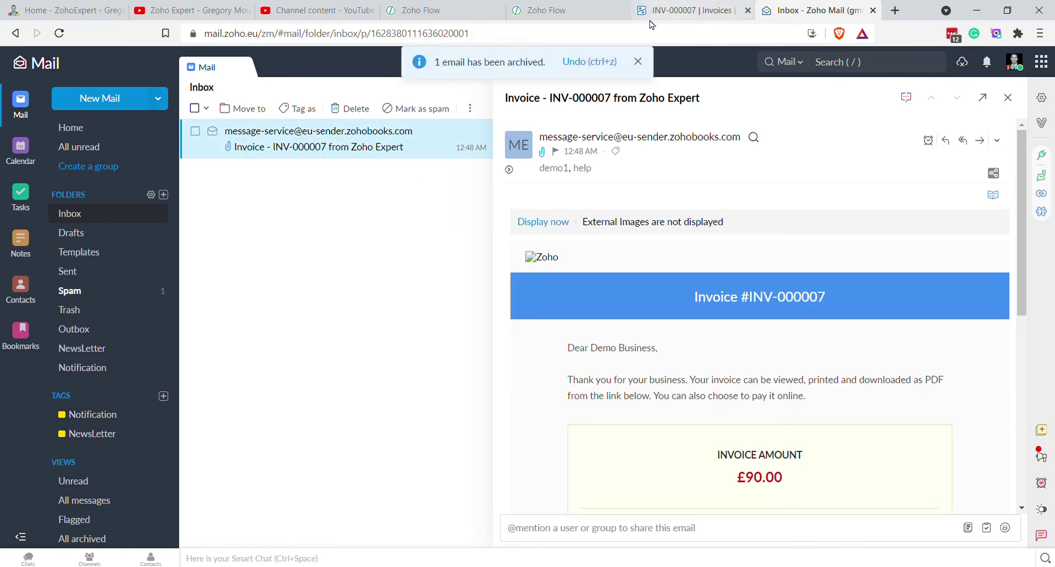
Switch to the Faster Payment Discount flow in Zoho Flow and inspect the steps of the run in its task history
{"action": "left_click", "coordinate": [537, 11]}
{"action": "scroll", "coordinate": [434, 204], "scroll_direction": "up", "scroll_amount": 6}
{"action": "left_click", "coordinate": [407, 62]}
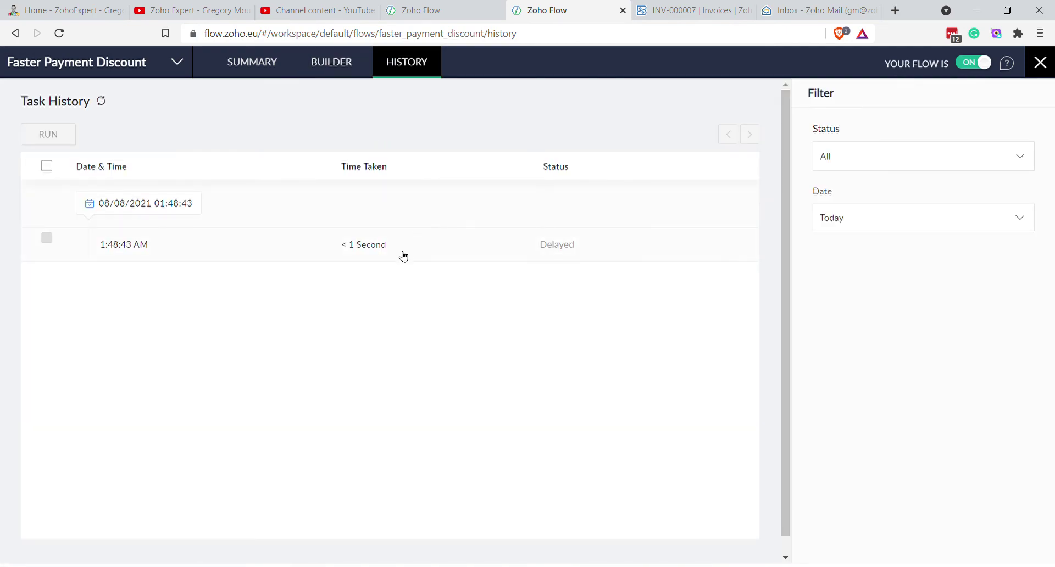
{"action": "left_click", "coordinate": [403, 256]}
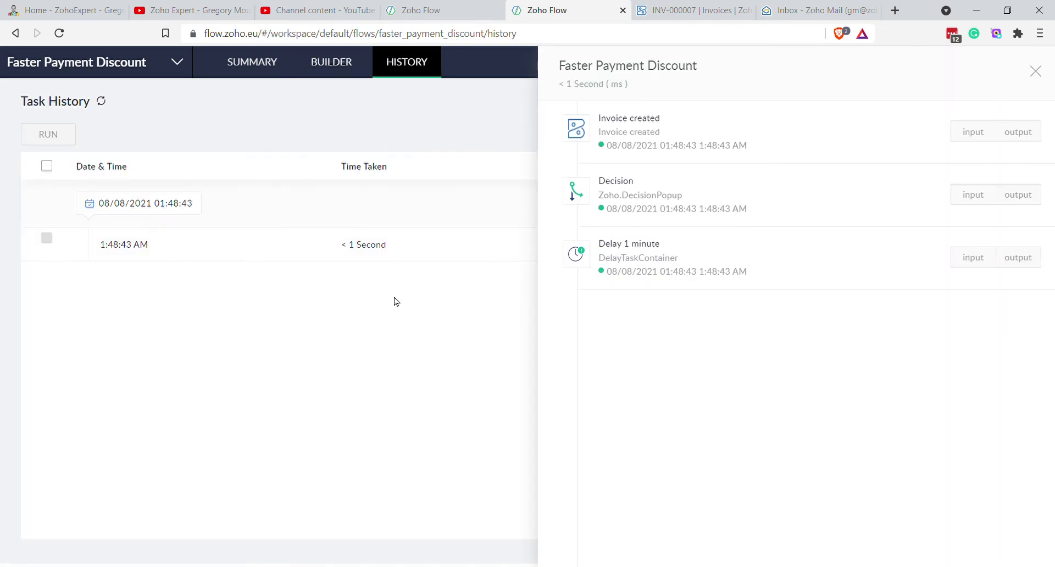
{"action": "left_click", "coordinate": [102, 102]}
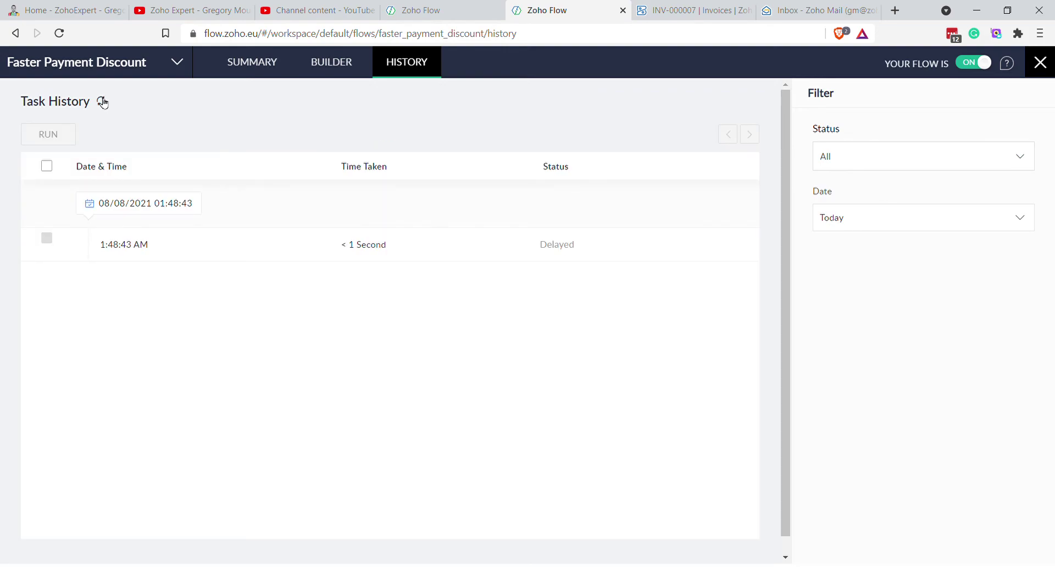
Close the older flow's browser tab and refresh the Faster Payment Discount flow's task history
{"action": "left_click", "coordinate": [421, 10]}
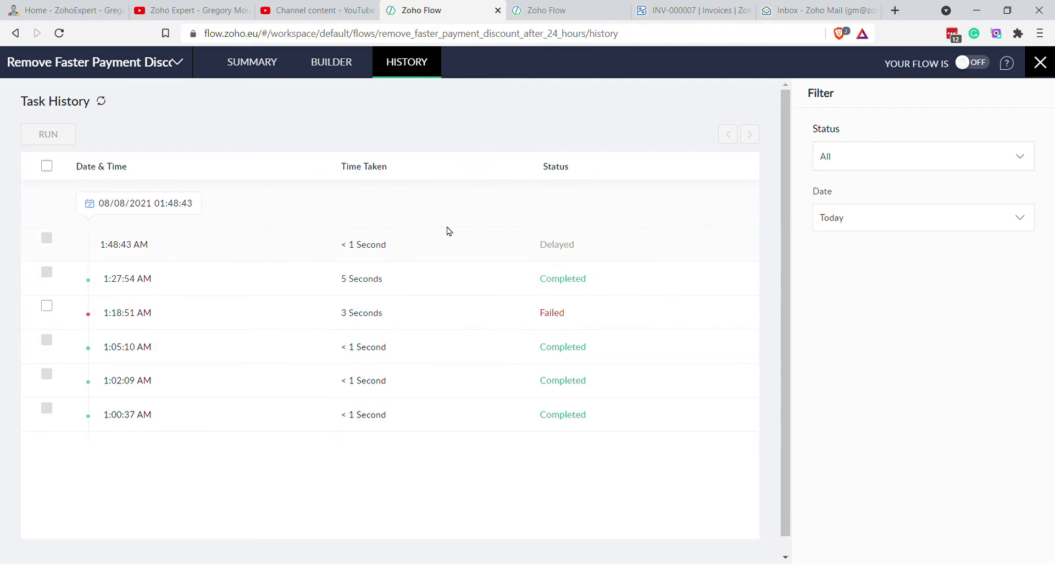
{"action": "left_click", "coordinate": [498, 11]}
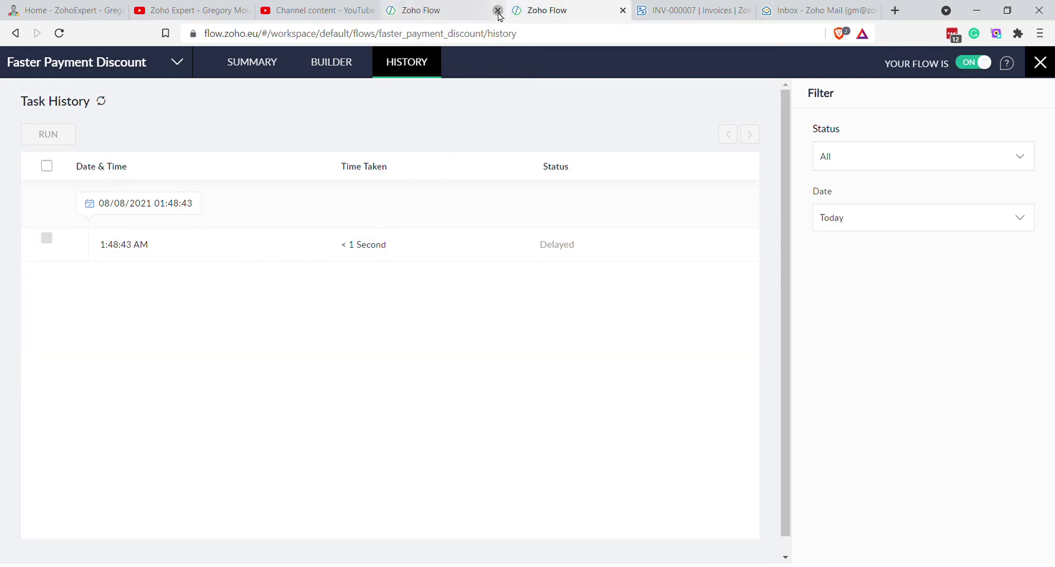
{"action": "left_click", "coordinate": [102, 103]}
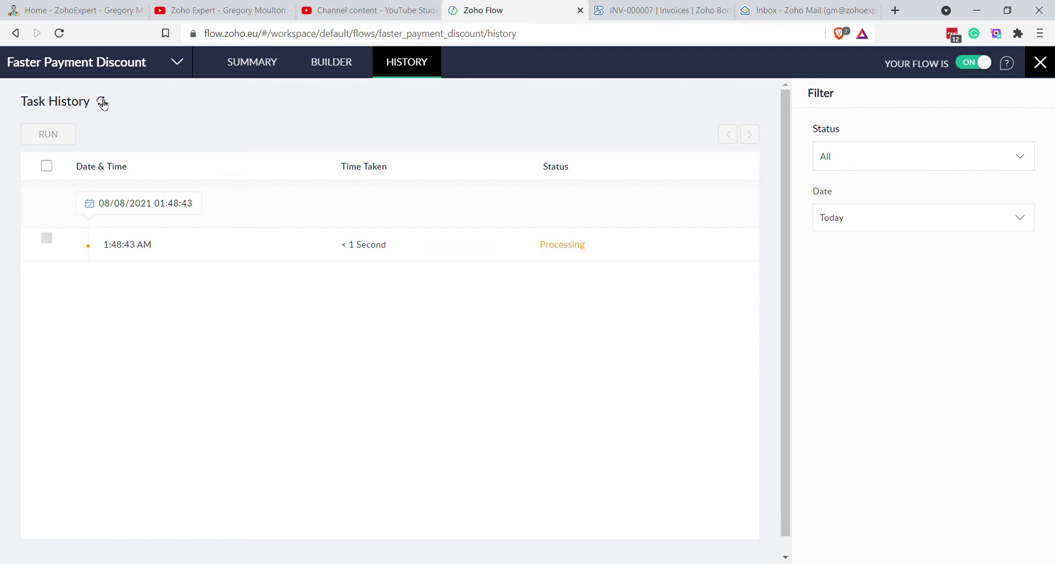
Inspect the run's details: the second Decision's output, the Update invoice output and the Send invoice input
{"action": "left_click", "coordinate": [368, 248]}
{"action": "scroll", "coordinate": [834, 386], "scroll_direction": "down", "scroll_amount": 1}
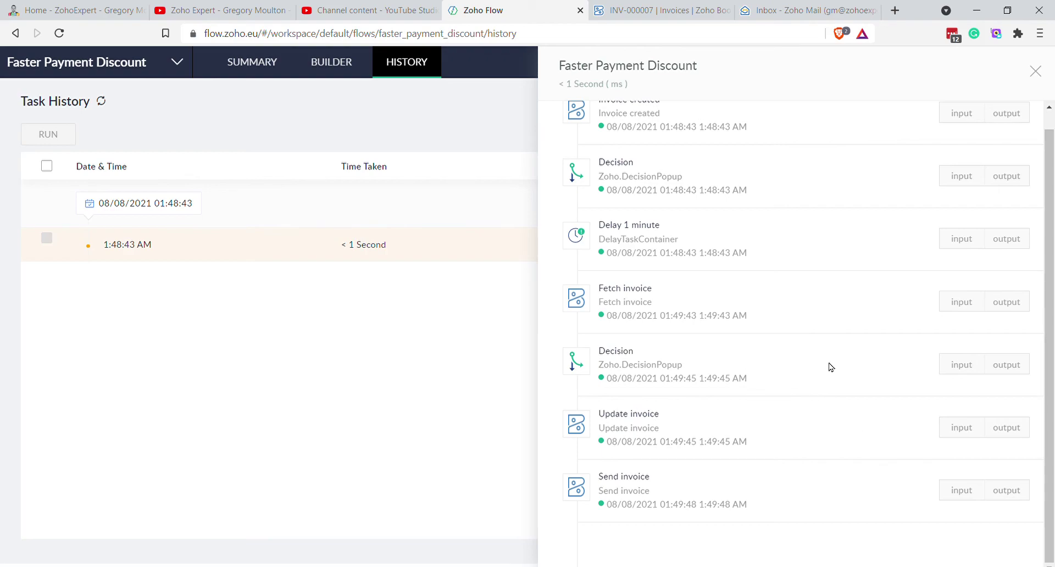
{"action": "left_click", "coordinate": [1007, 365]}
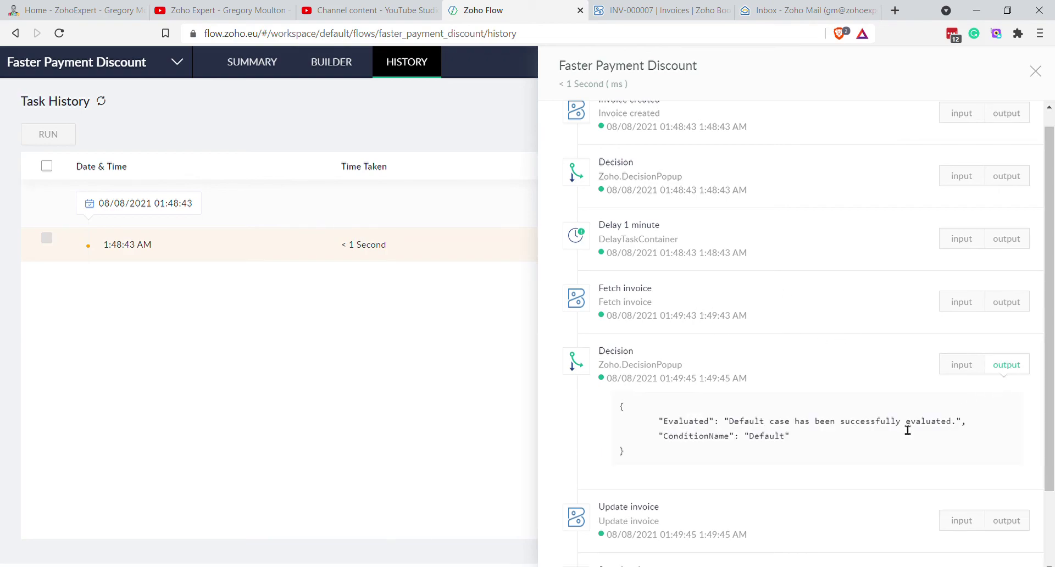
{"action": "scroll", "coordinate": [896, 440], "scroll_direction": "down", "scroll_amount": 3}
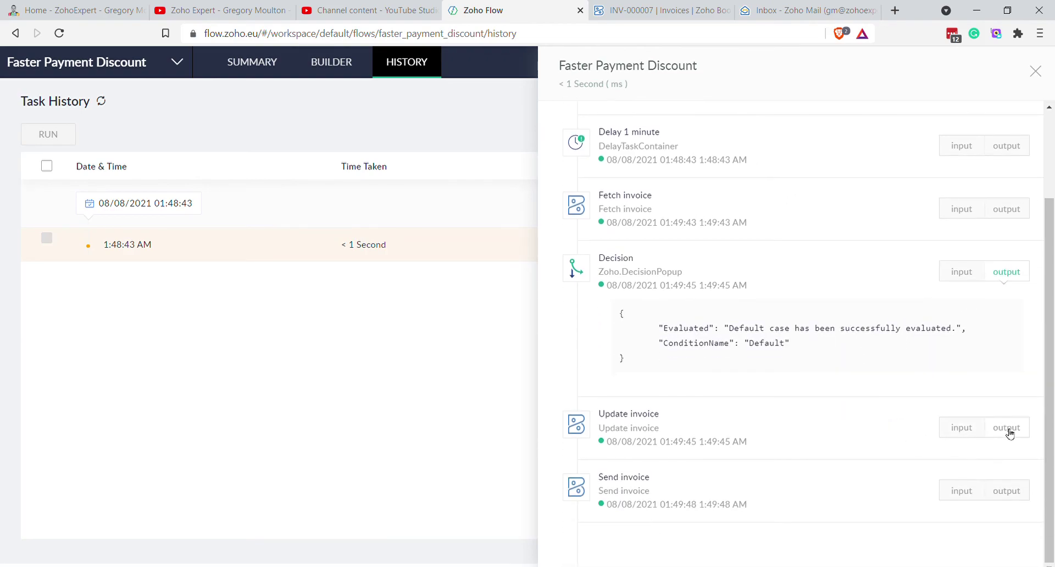
{"action": "left_click", "coordinate": [1007, 408]}
{"action": "scroll", "coordinate": [993, 398], "scroll_direction": "down", "scroll_amount": 20}
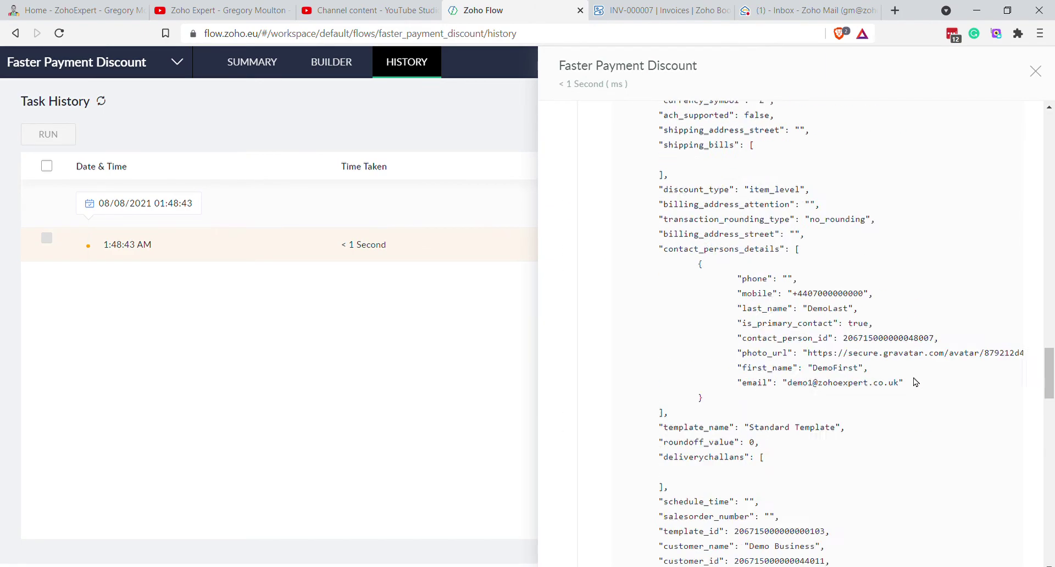
{"action": "scroll", "coordinate": [907, 385], "scroll_direction": "down", "scroll_amount": 5}
{"action": "left_click", "coordinate": [1005, 492]}
{"action": "left_click", "coordinate": [962, 490]}
{"action": "scroll", "coordinate": [891, 476], "scroll_direction": "down", "scroll_amount": 5}
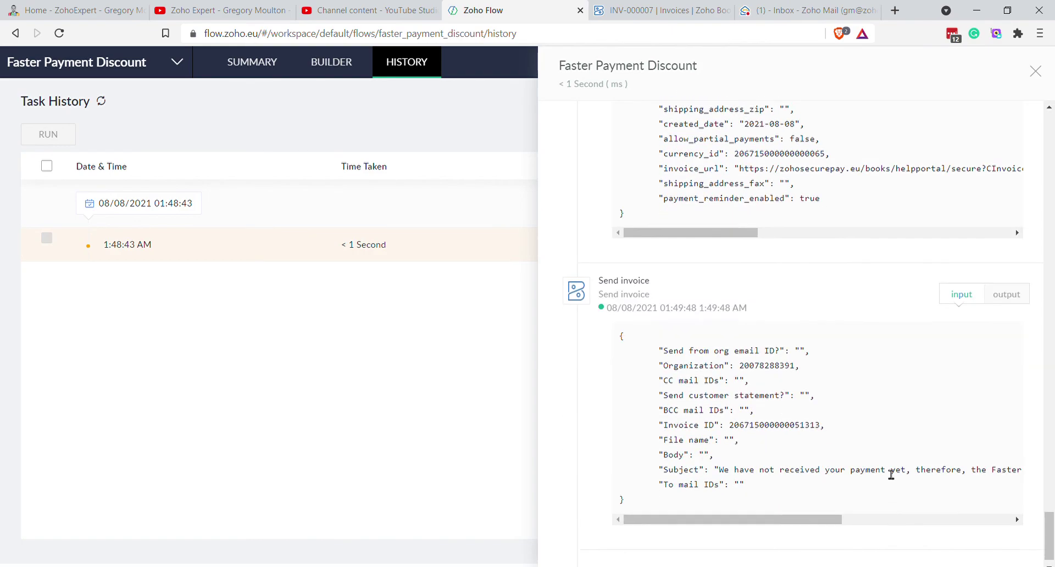
Switch to Zoho Mail and read the re-sent invoice email whose subject begins "We have not received your payment yet"
{"action": "left_click", "coordinate": [816, 15]}
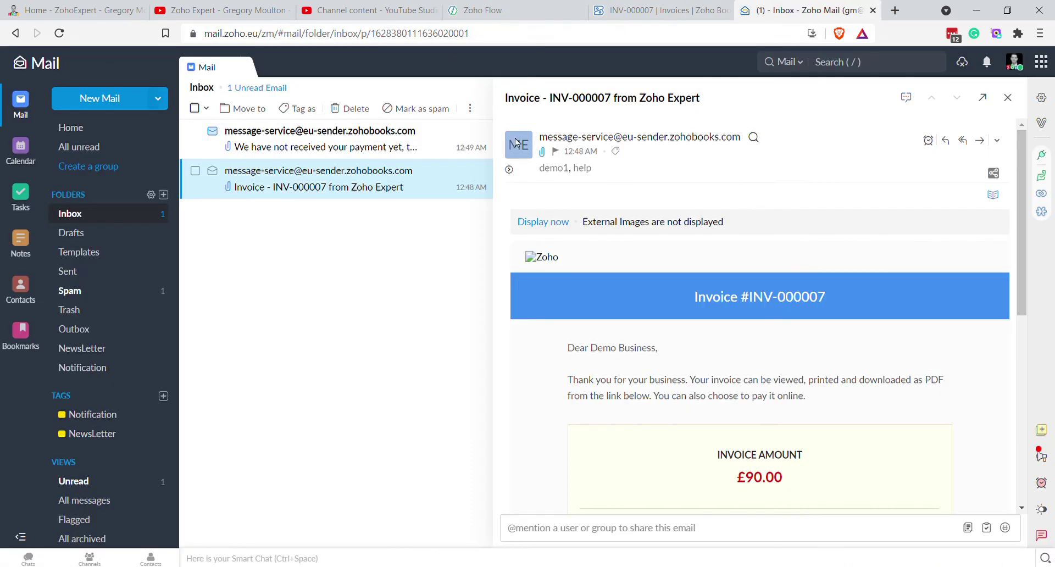
{"action": "left_click", "coordinate": [316, 146]}
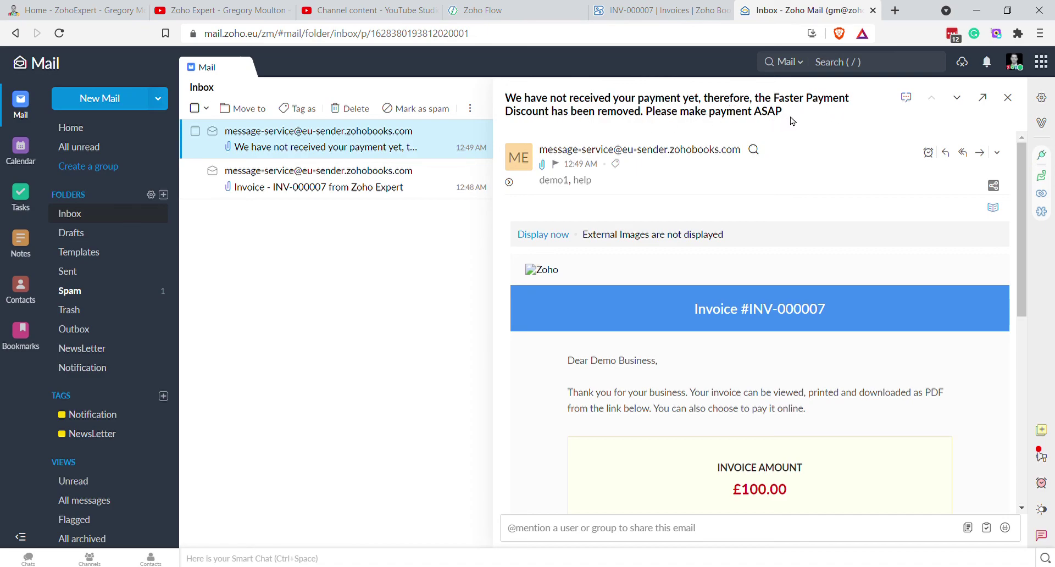
{"action": "scroll", "coordinate": [845, 332], "scroll_direction": "down", "scroll_amount": 3}
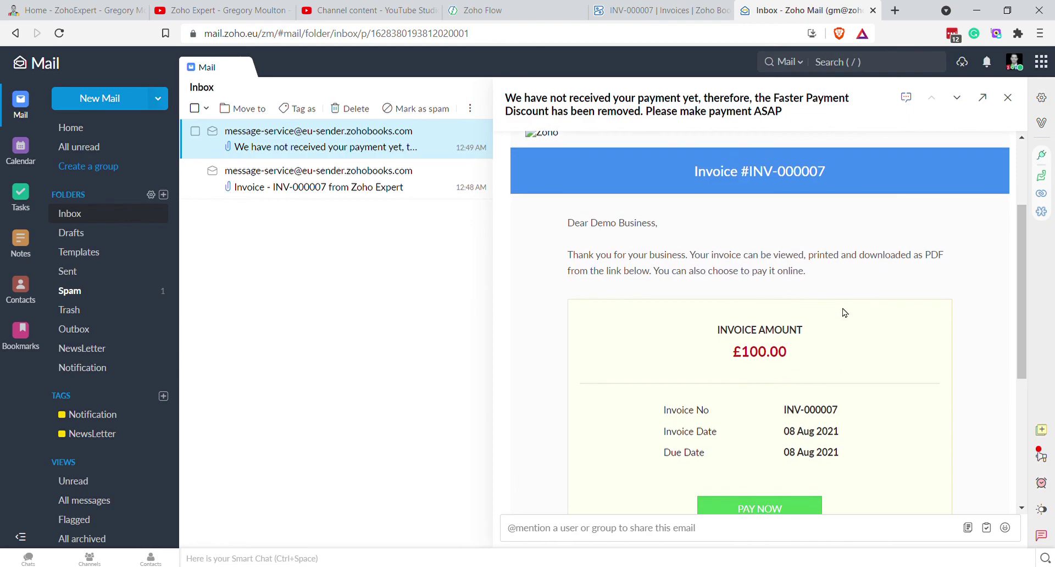
{"action": "scroll", "coordinate": [826, 362], "scroll_direction": "down", "scroll_amount": 6}
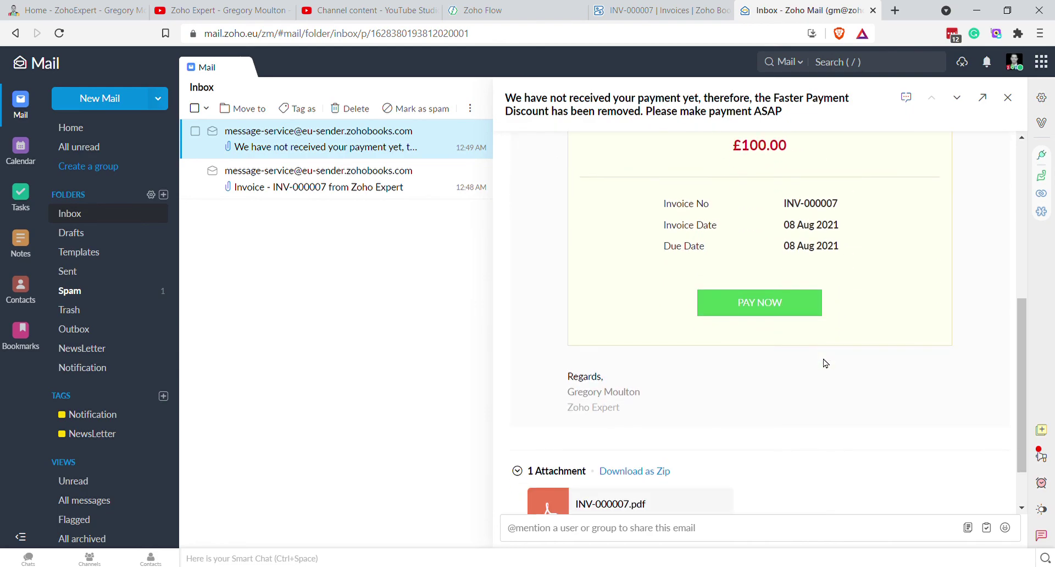
Open the re-sent email's attached invoice PDF and examine its line item, totals, balance due and notes
{"action": "left_click", "coordinate": [613, 436]}
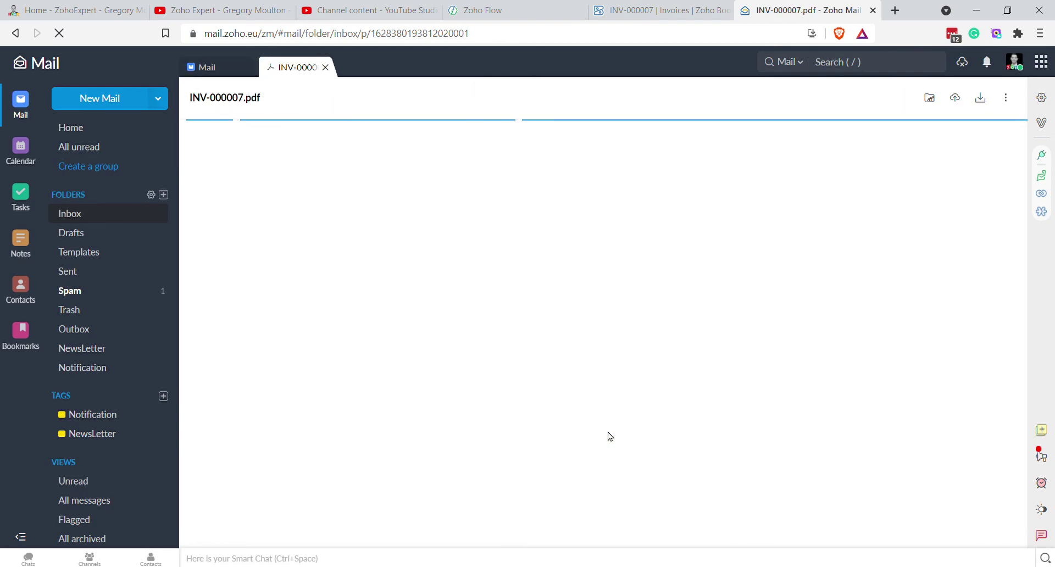
{"action": "scroll", "coordinate": [836, 328], "scroll_direction": "down", "scroll_amount": 4}
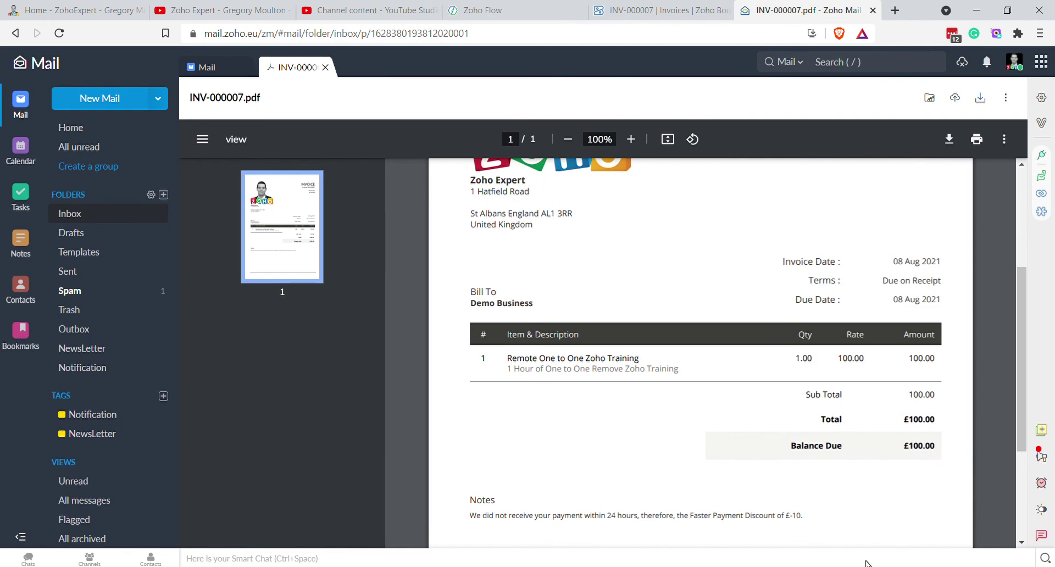
{"action": "scroll", "coordinate": [875, 497], "scroll_direction": "down", "scroll_amount": 3}
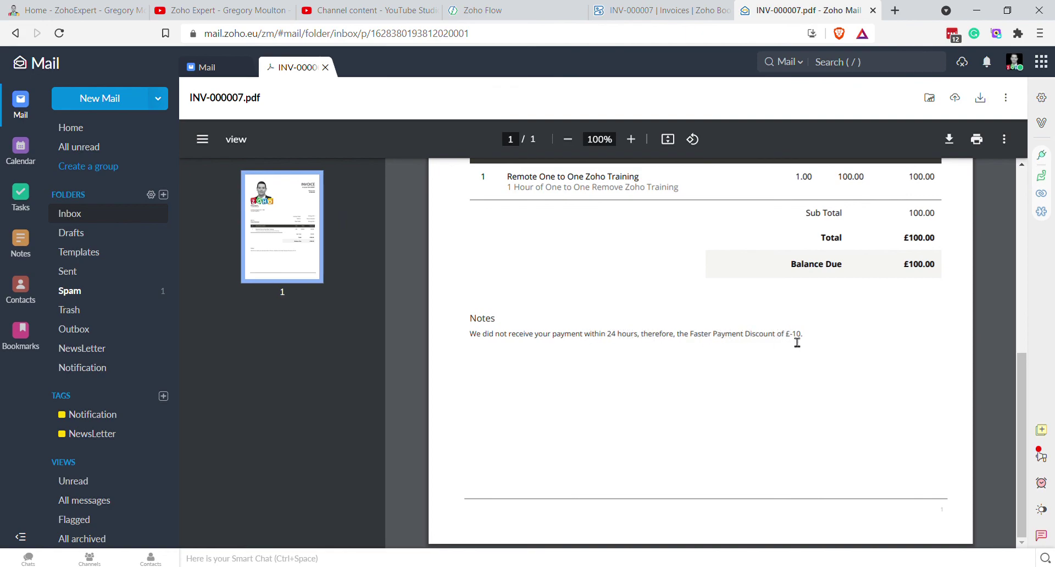
{"action": "scroll", "coordinate": [914, 299], "scroll_direction": "up", "scroll_amount": 3}
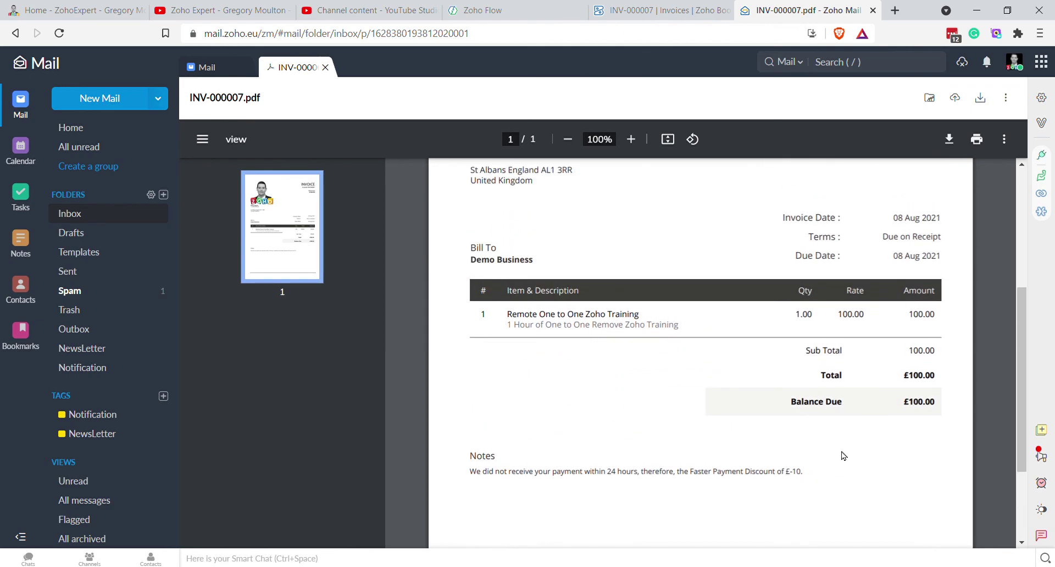
{"action": "scroll", "coordinate": [849, 454], "scroll_direction": "down", "scroll_amount": 3}
{"action": "scroll", "coordinate": [861, 446], "scroll_direction": "up", "scroll_amount": 8}
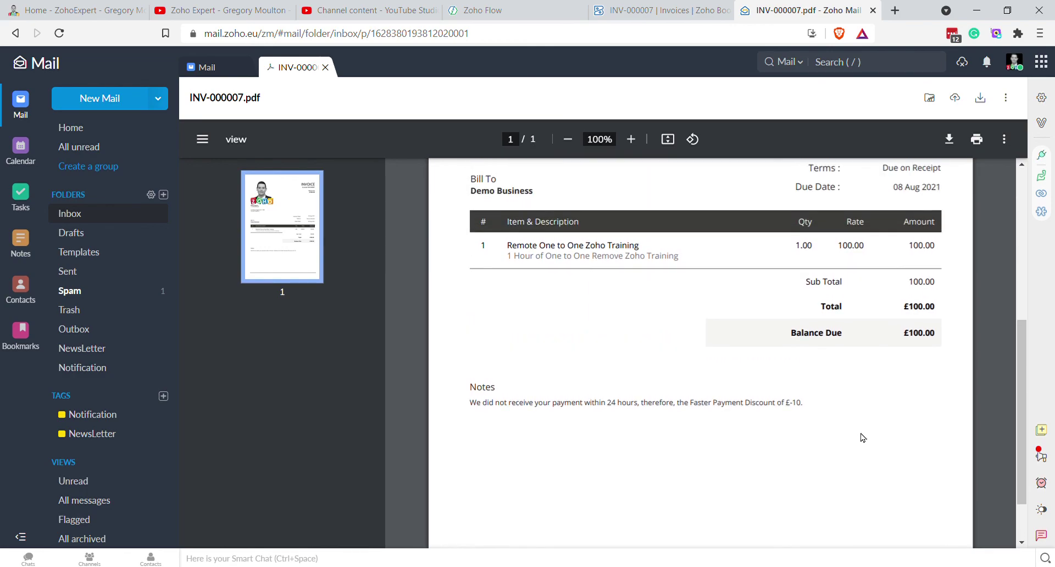
{"action": "scroll", "coordinate": [720, 327], "scroll_direction": "down", "scroll_amount": 8}
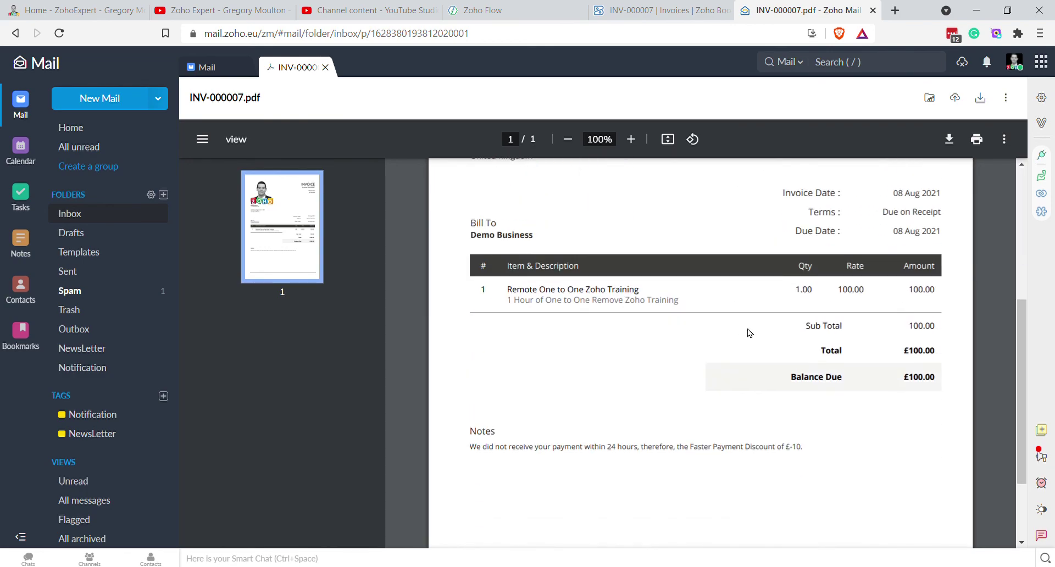
Review the re-sent invoice PDF from its header and balance due down to the line item, totals and notes
{"action": "scroll", "coordinate": [773, 356], "scroll_direction": "up", "scroll_amount": 8}
{"action": "scroll", "coordinate": [773, 346], "scroll_direction": "down", "scroll_amount": 8}
{"action": "scroll", "coordinate": [721, 333], "scroll_direction": "up", "scroll_amount": 8}
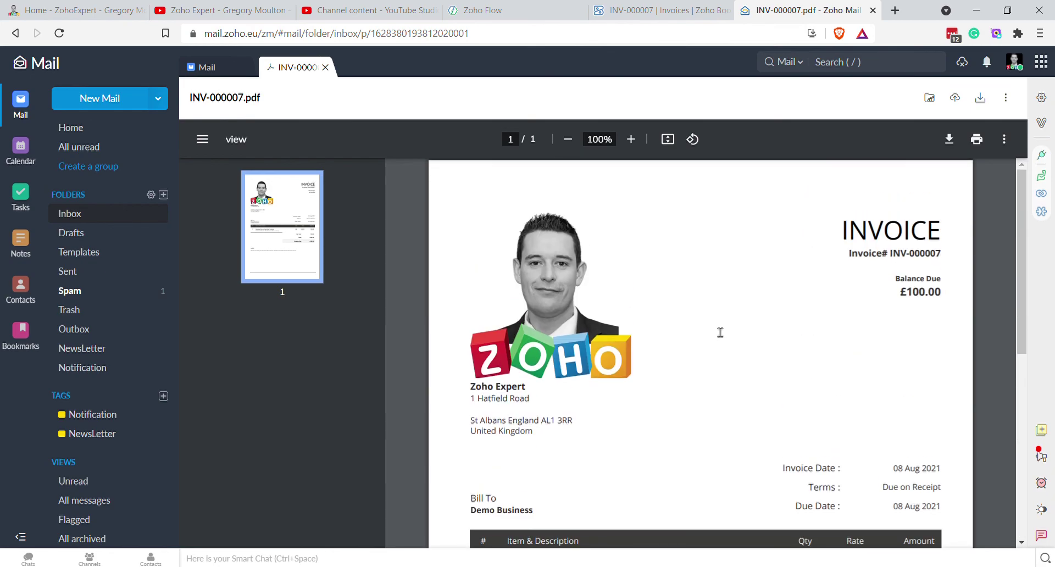
{"action": "scroll", "coordinate": [717, 318], "scroll_direction": "down", "scroll_amount": 3}
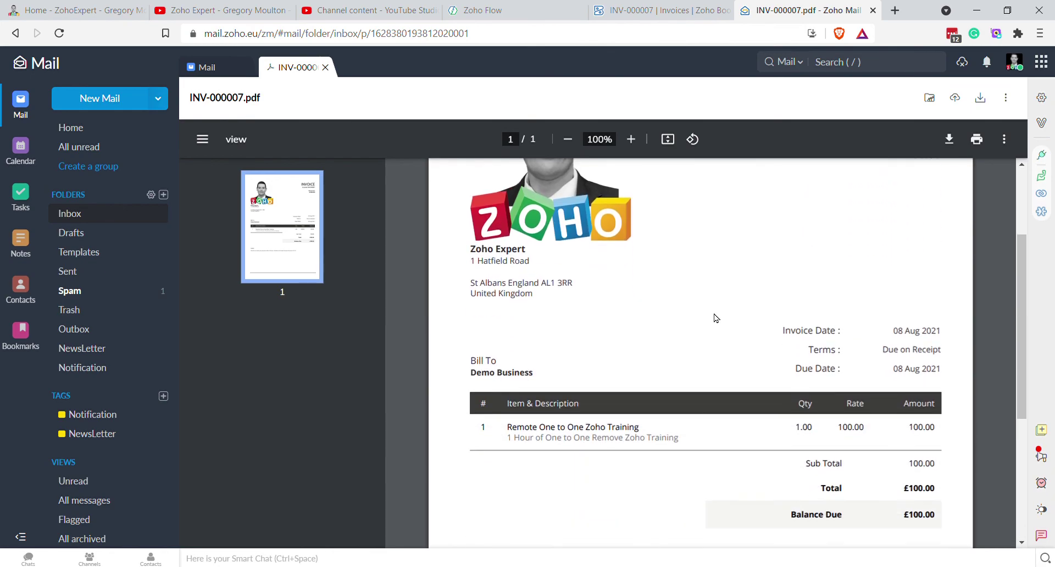
{"action": "scroll", "coordinate": [716, 318], "scroll_direction": "up", "scroll_amount": 2}
{"action": "scroll", "coordinate": [716, 317], "scroll_direction": "down", "scroll_amount": 3}
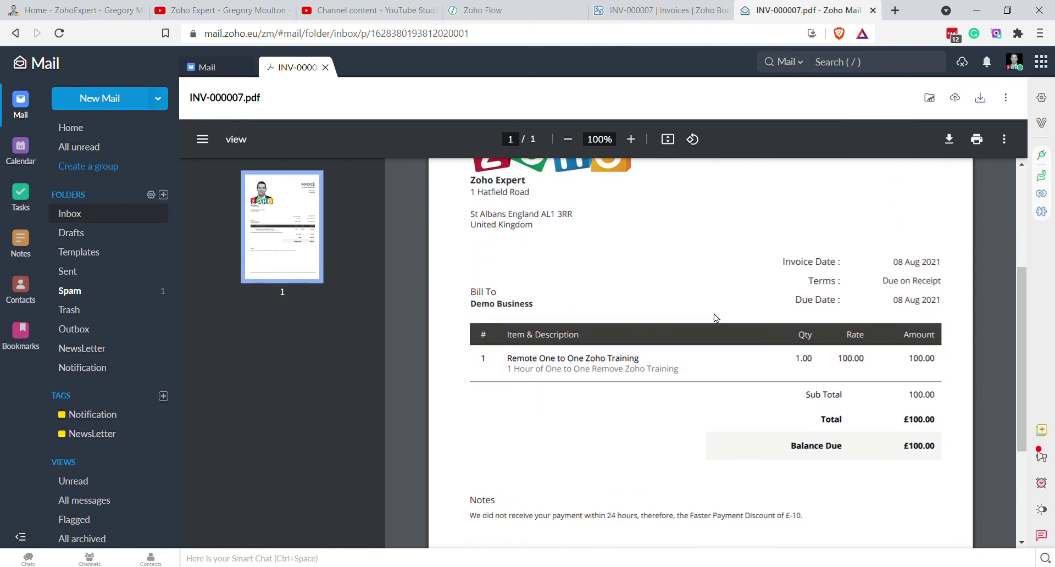
{"action": "scroll", "coordinate": [717, 318], "scroll_direction": "down", "scroll_amount": 3}
{"action": "scroll", "coordinate": [714, 316], "scroll_direction": "up", "scroll_amount": 6}
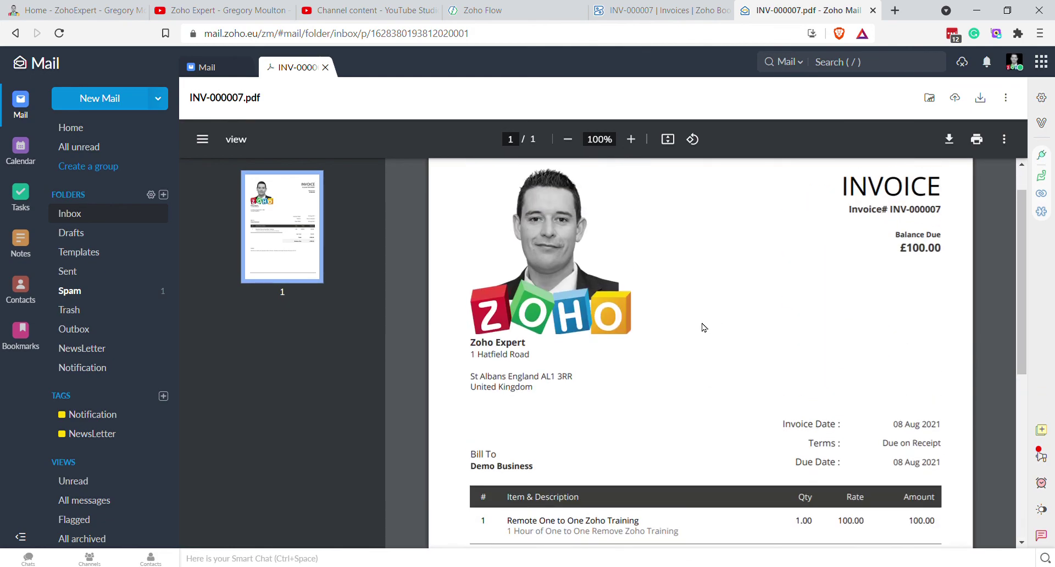
{"action": "scroll", "coordinate": [704, 328], "scroll_direction": "down", "scroll_amount": 3}
{"action": "scroll", "coordinate": [705, 323], "scroll_direction": "up", "scroll_amount": 4}
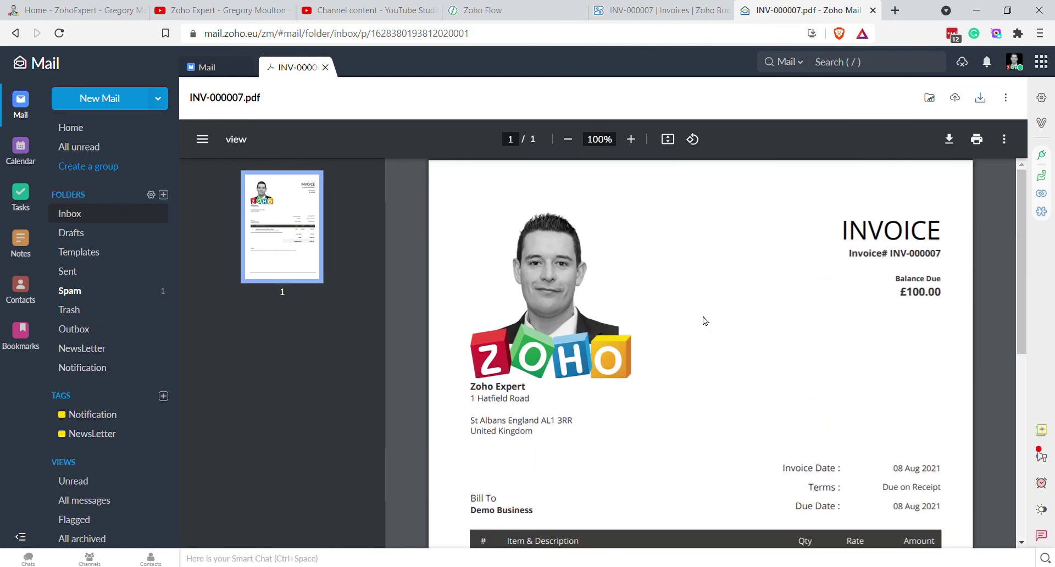
{"action": "scroll", "coordinate": [706, 321], "scroll_direction": "down", "scroll_amount": 2}
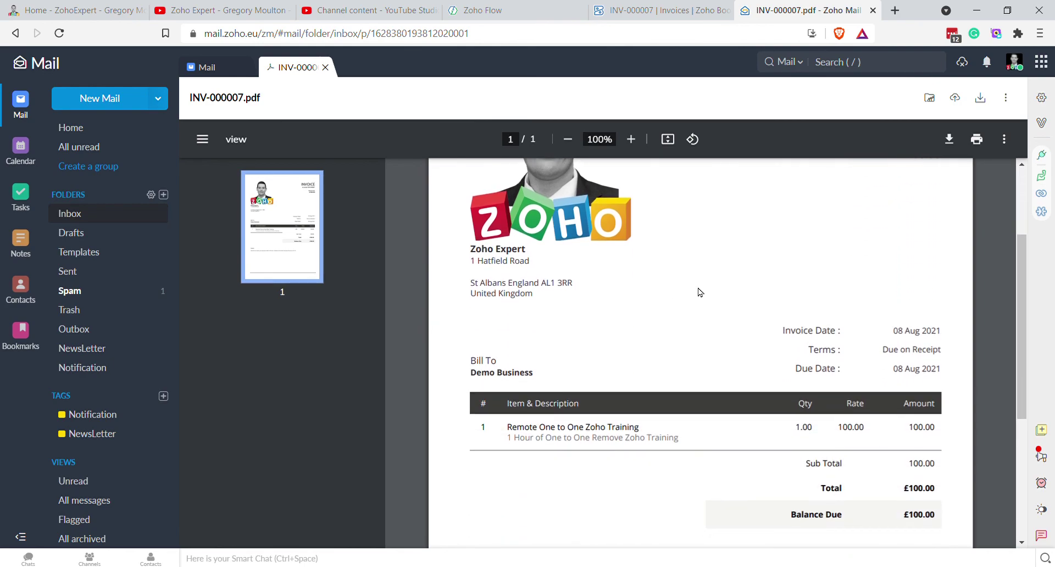
{"action": "scroll", "coordinate": [700, 292], "scroll_direction": "down", "scroll_amount": 2}
{"action": "scroll", "coordinate": [699, 292], "scroll_direction": "up", "scroll_amount": 3}
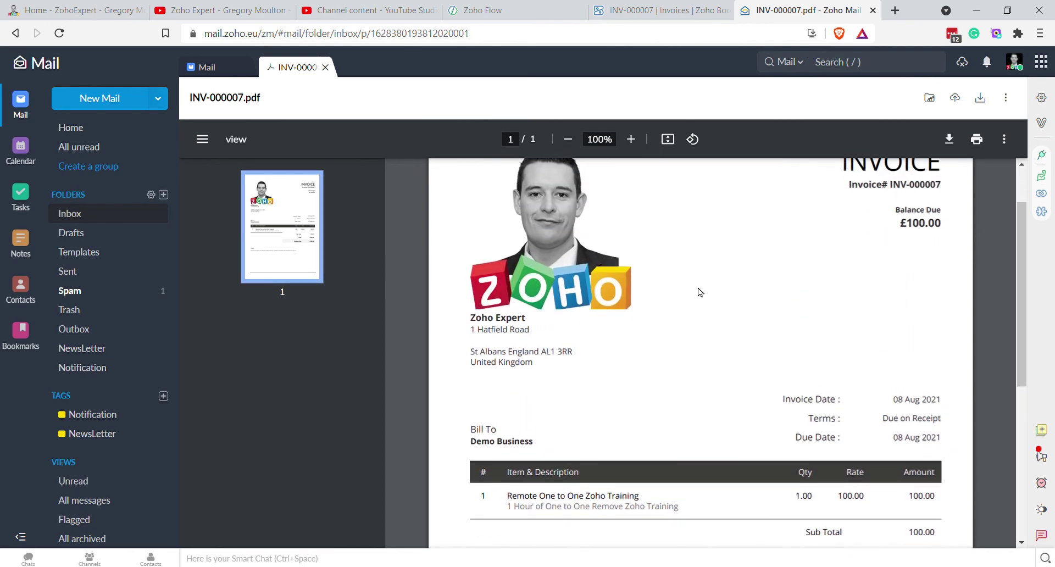
{"action": "scroll", "coordinate": [700, 292], "scroll_direction": "down", "scroll_amount": 4}
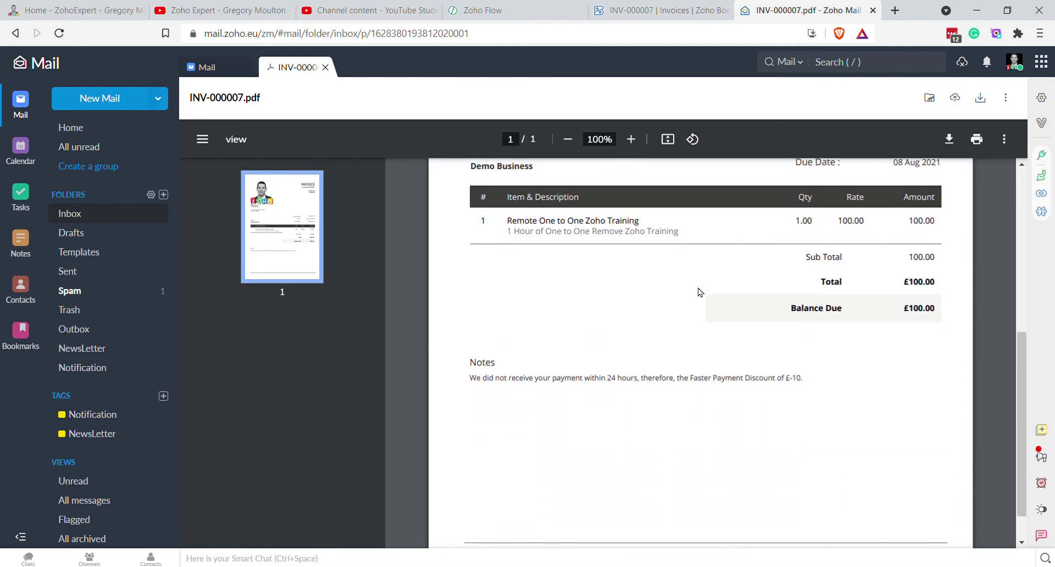
{"action": "scroll", "coordinate": [700, 292], "scroll_direction": "down", "scroll_amount": 1}
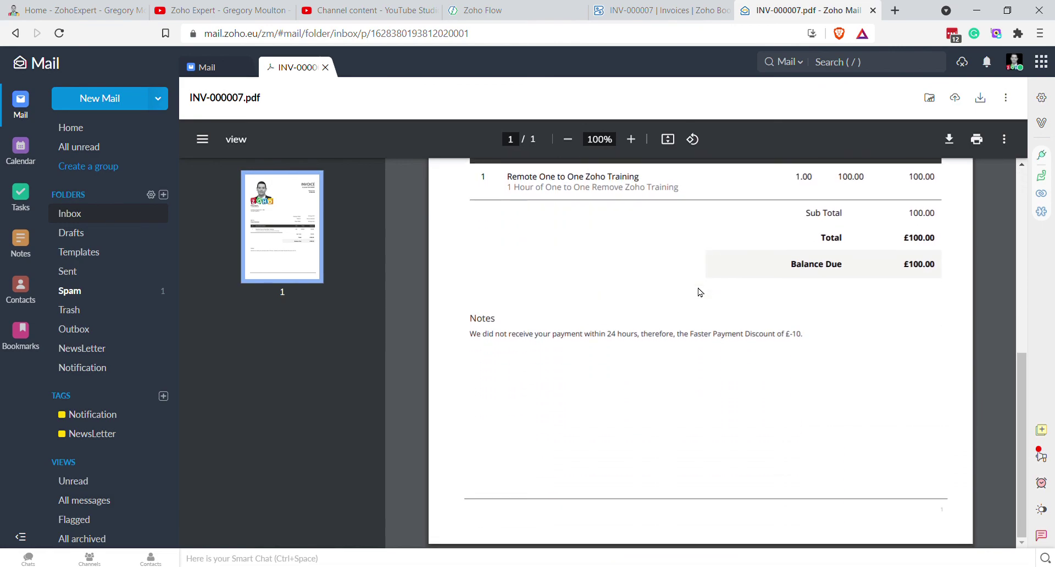
{"action": "scroll", "coordinate": [699, 292], "scroll_direction": "up", "scroll_amount": 5}
{"action": "scroll", "coordinate": [700, 292], "scroll_direction": "down", "scroll_amount": 3}
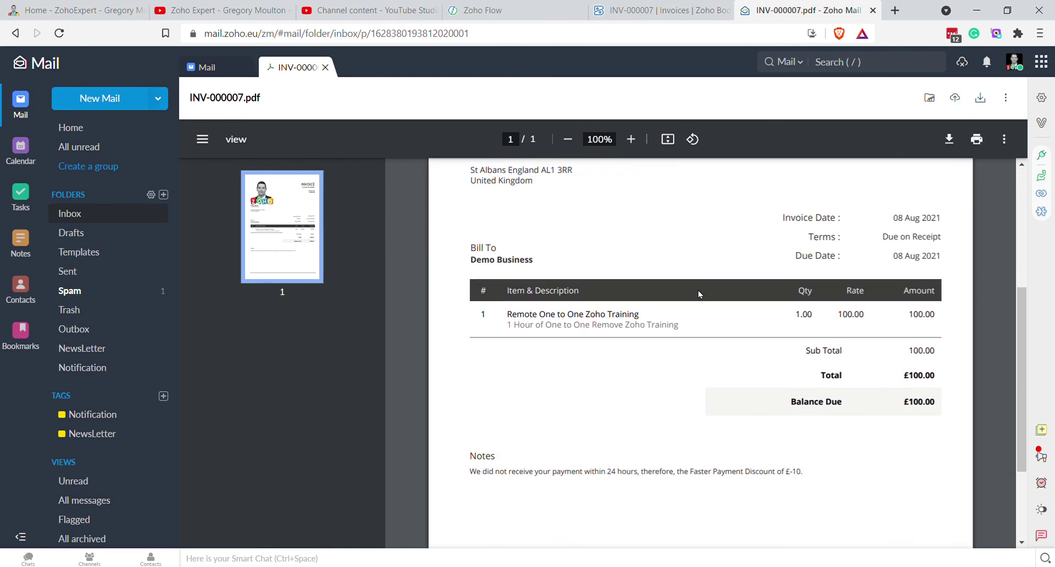
{"action": "scroll", "coordinate": [698, 291], "scroll_direction": "down", "scroll_amount": 2}
{"action": "scroll", "coordinate": [698, 291], "scroll_direction": "up", "scroll_amount": 3}
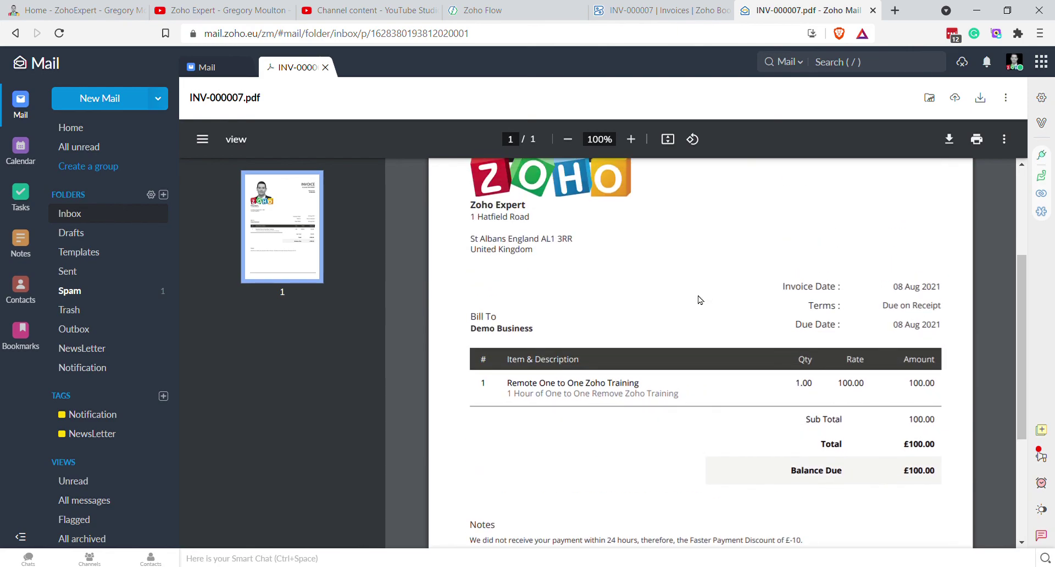
{"action": "scroll", "coordinate": [699, 297], "scroll_direction": "down", "scroll_amount": 1}
{"action": "scroll", "coordinate": [699, 297], "scroll_direction": "up", "scroll_amount": 1}
{"action": "scroll", "coordinate": [699, 297], "scroll_direction": "down", "scroll_amount": 2}
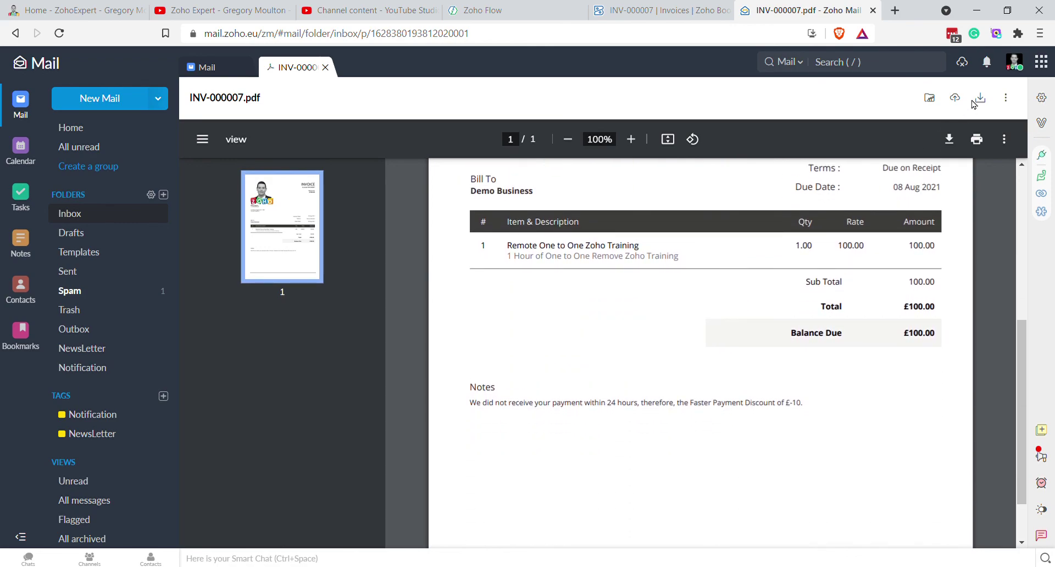